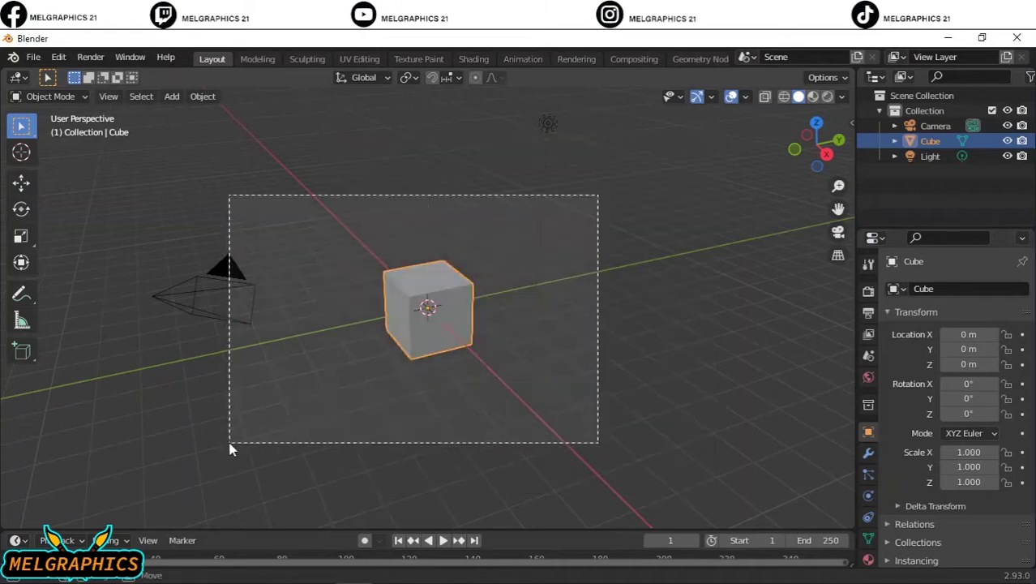
Delete the default cube and import Morty_Smith.png from the Desktop as an image plane.
key(Delete)
key(shift+a)
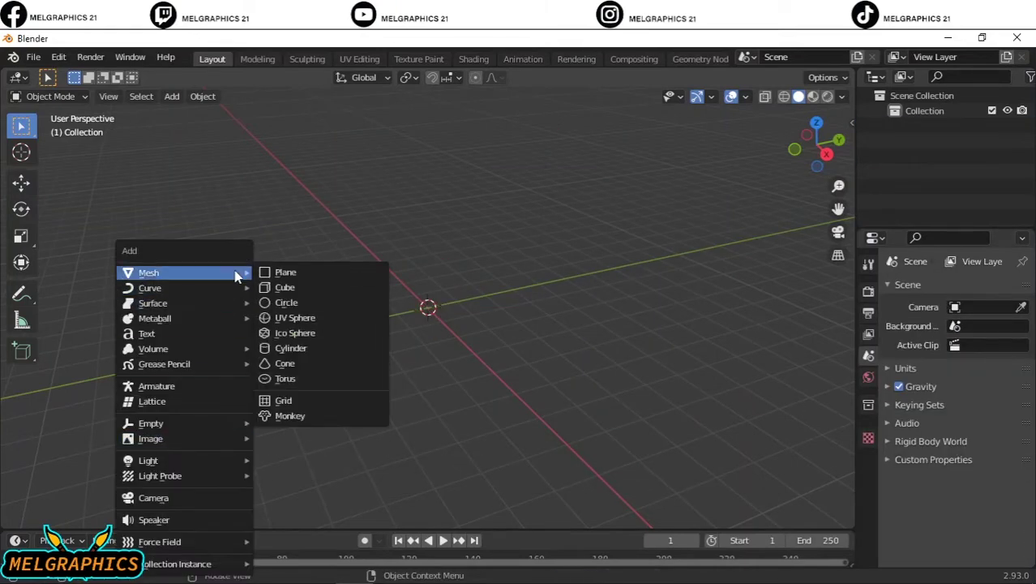
click(34, 58)
click(210, 416)
click(161, 214)
click(353, 252)
click(740, 531)
In front view, move the image plane left and up to X -0.83306 m, Z 0.50731 m.
key(KP_1)
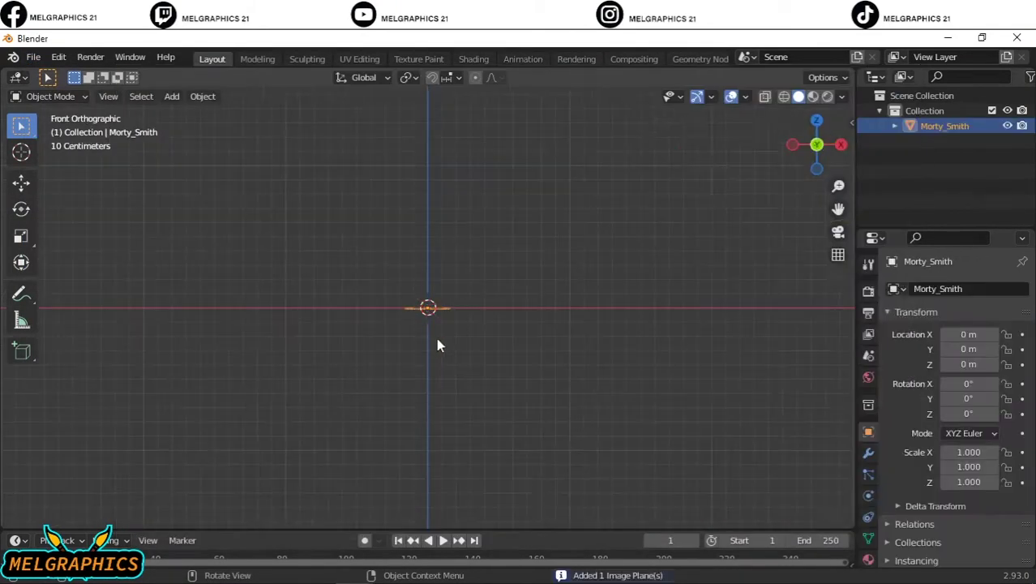
key(n)
double_click(735, 214)
key(g)
click(306, 255)
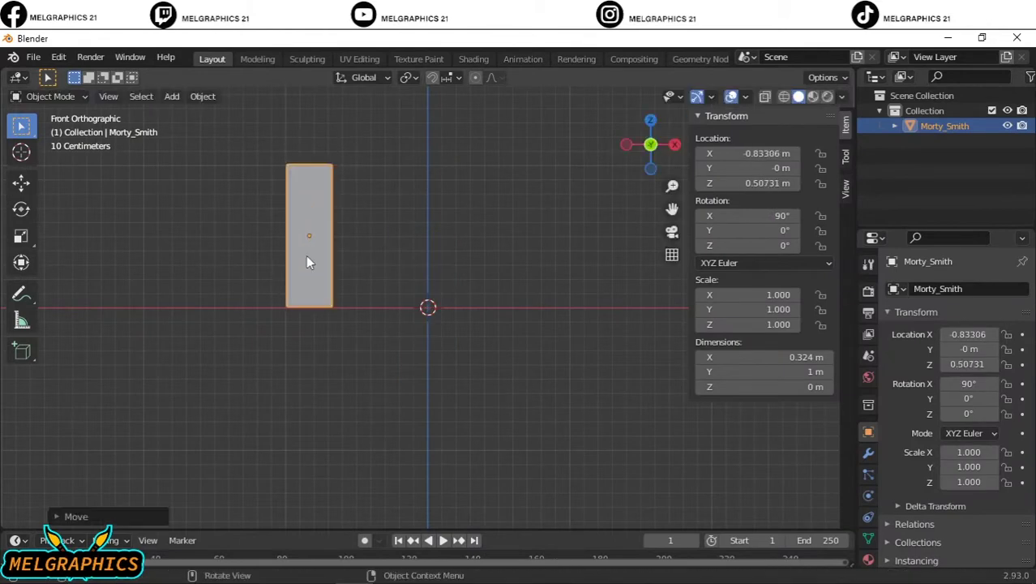
Import an FBX model from the Downloads folder.
click(34, 58)
click(207, 344)
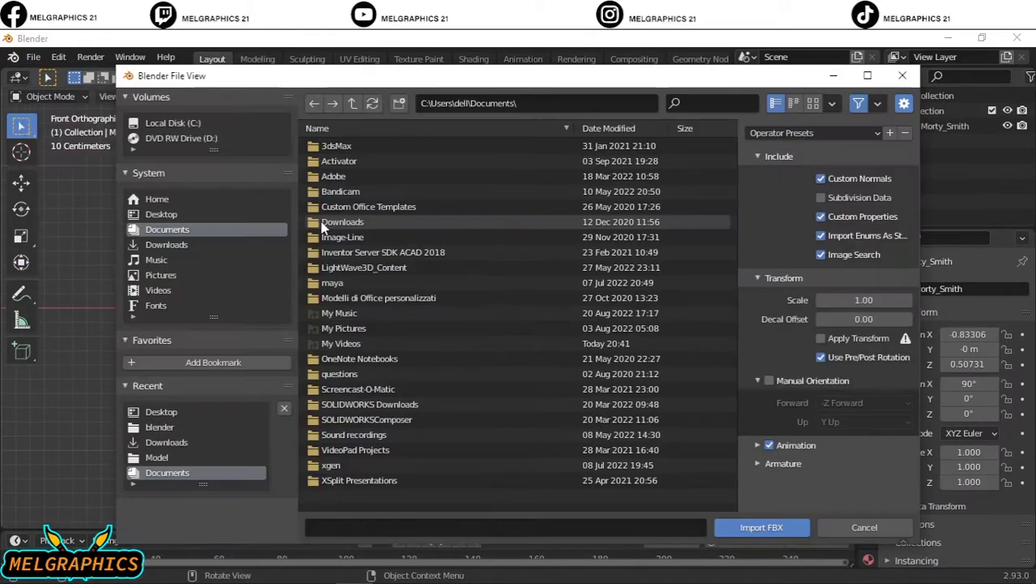
click(200, 245)
double_click(402, 184)
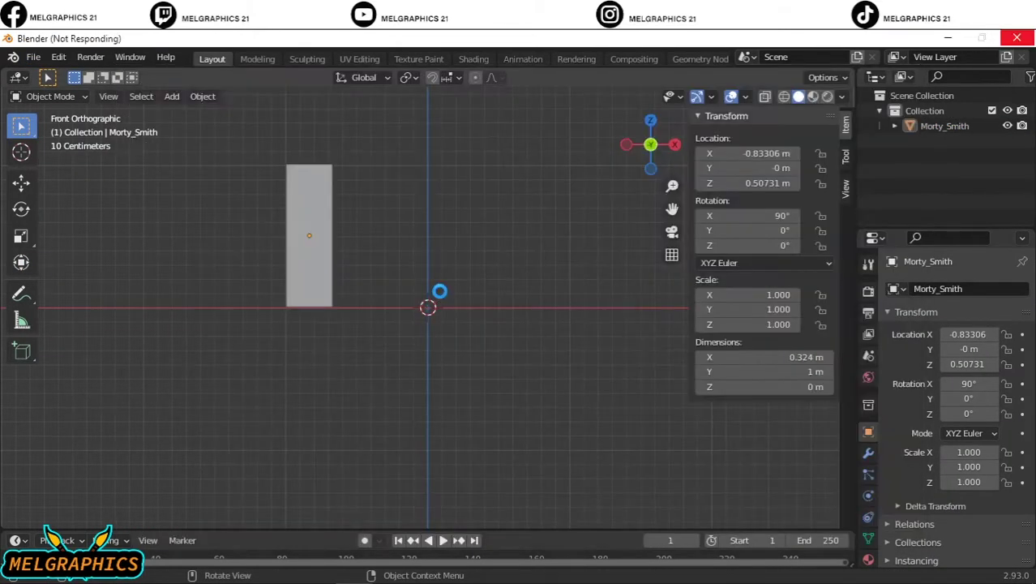
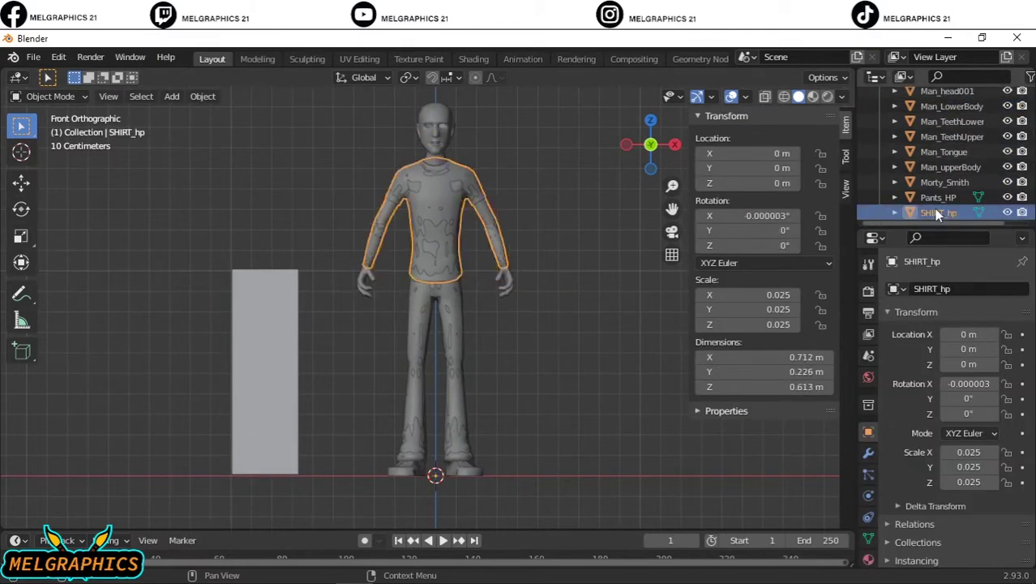
Delete the head, teeth, tongue and other extra parts, then switch to Material Preview shading.
click(1031, 77)
key(Delete)
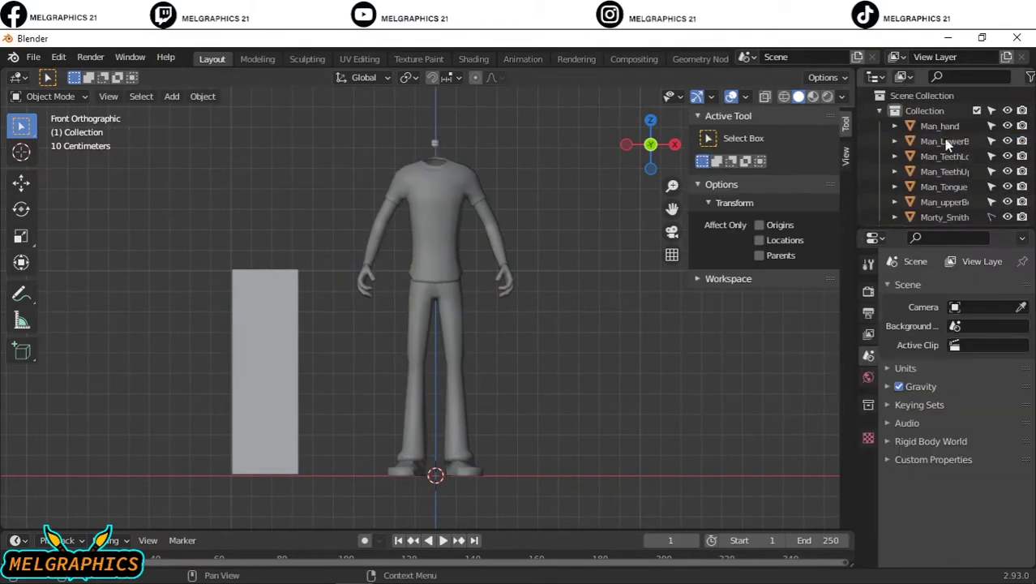
key(Delete)
scroll(843, 121, up, 2)
click(813, 97)
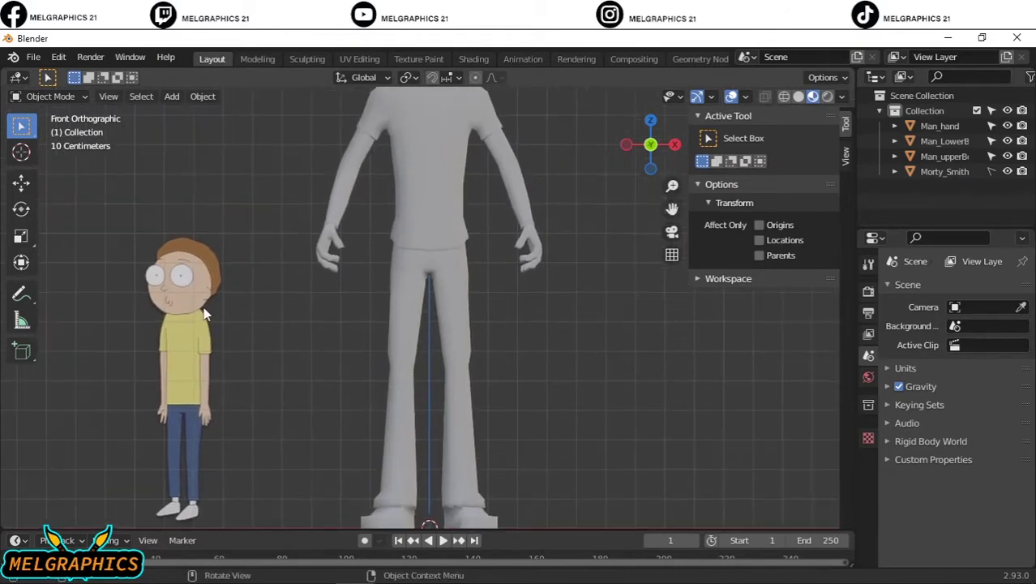
Turn on Auto Smooth for the upper and lower body, leaving it off on the hands.
click(346, 178)
click(868, 507)
click(946, 481)
click(413, 275)
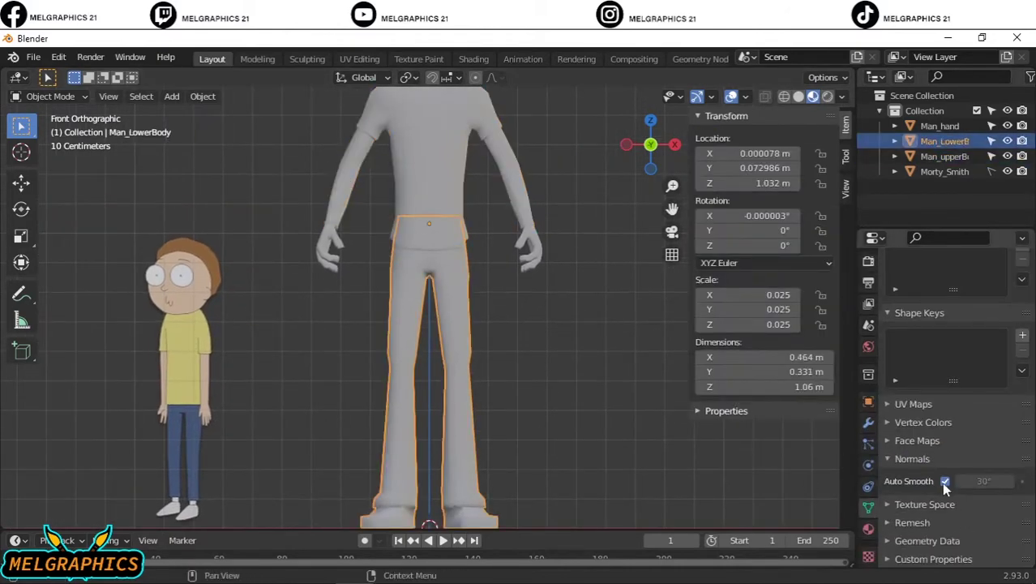
click(329, 247)
click(945, 481)
click(945, 481)
click(302, 246)
Select the upper body and put it into Edit Mode.
middle_drag(324, 243, 301, 246)
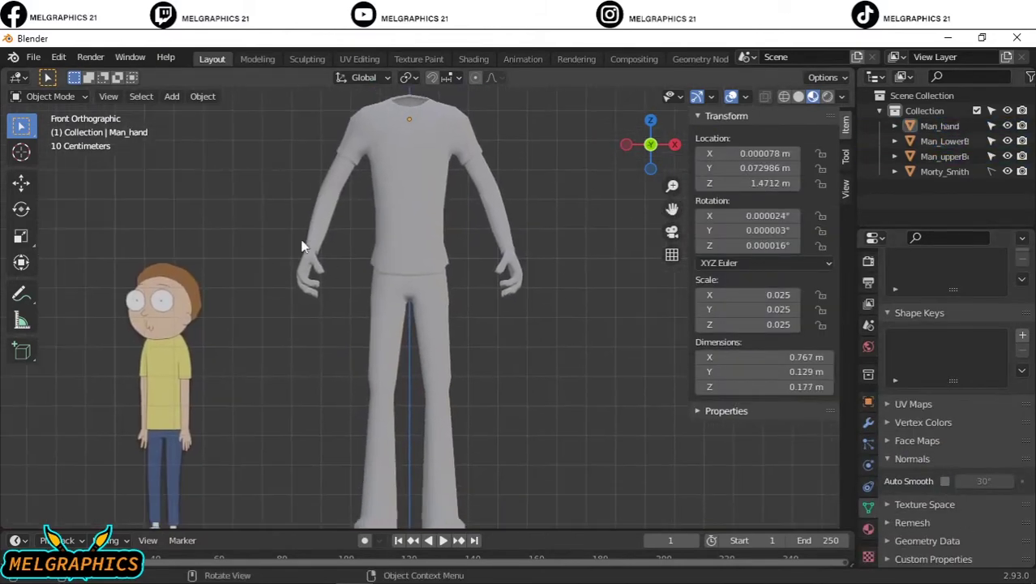
click(504, 227)
click(51, 96)
Select the forearm faces of the upper body in face-select mode.
click(45, 129)
scroll(406, 284, up, 3)
key(alt+a)
drag(519, 207, 582, 301)
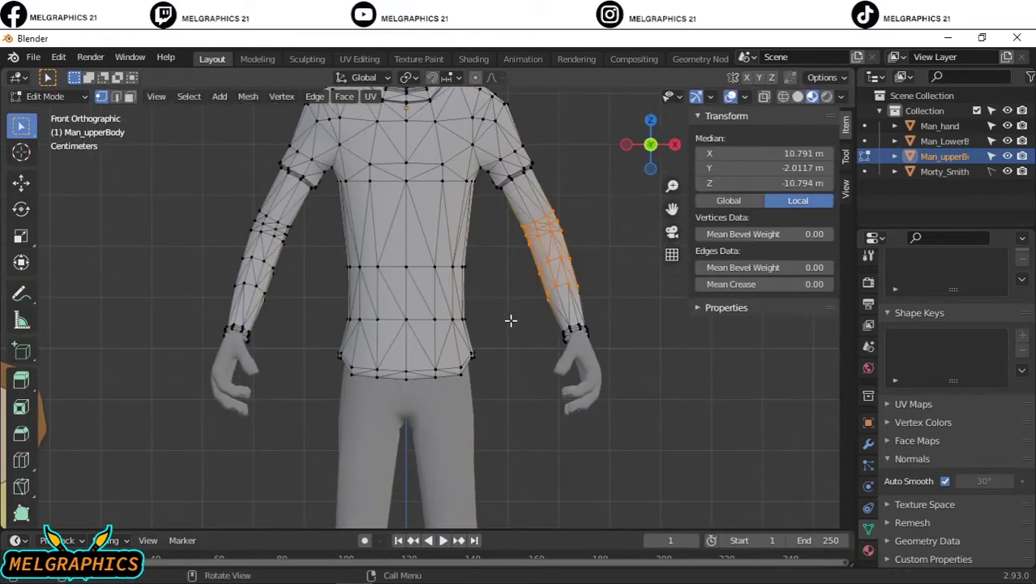
key(Tab)
click(45, 96)
click(45, 128)
key(3)
scroll(442, 205, up, 2)
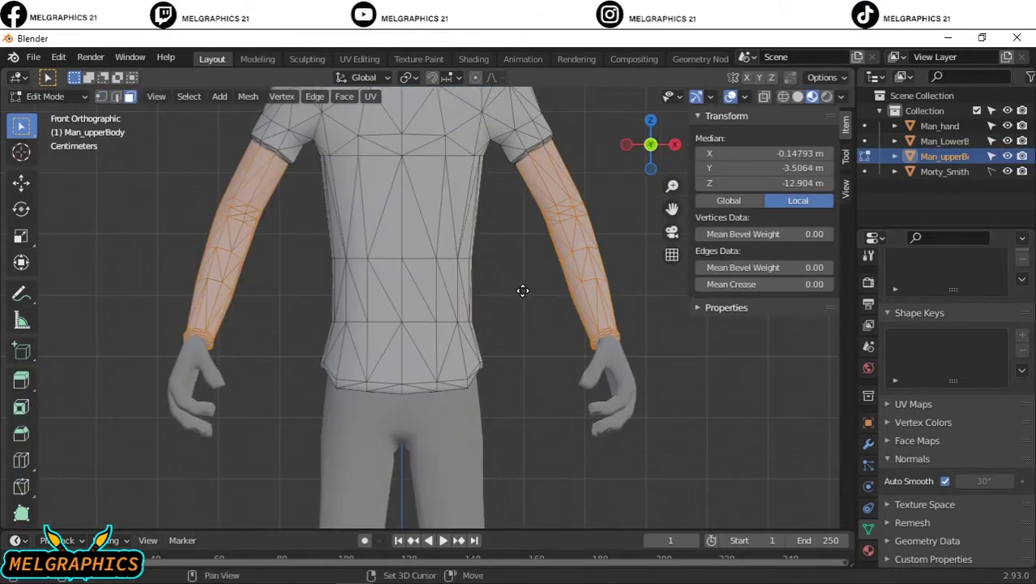
Separate the forearm faces into their own object named 'vest'.
right_click(522, 290)
click(596, 498)
key(Tab)
double_click(940, 171)
text(vest)
key(Return)
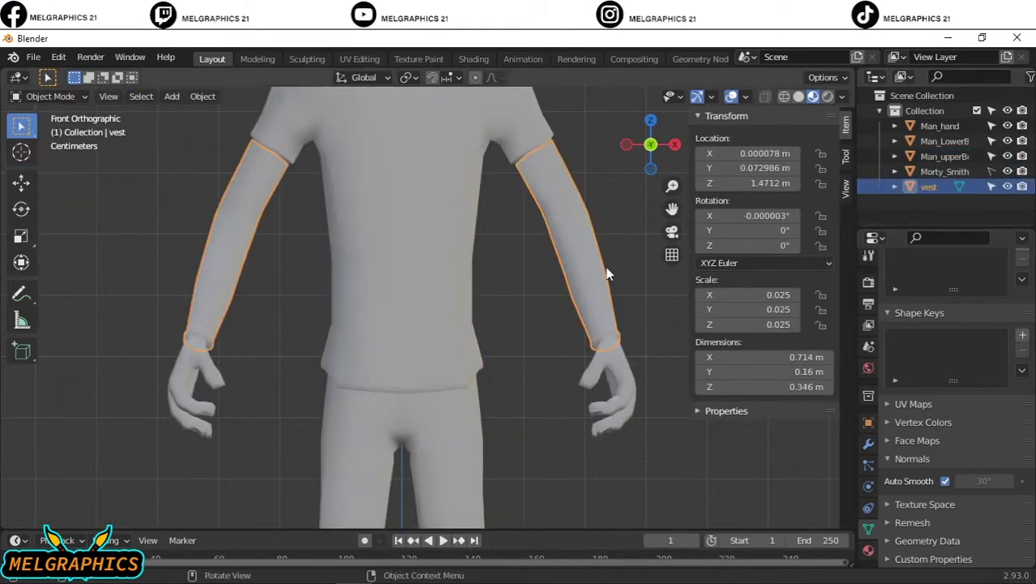
Select the faces of both feet on the lower body in Edit Mode.
shift+middle_drag(608, 275, 490, 439)
click(512, 390)
key(Tab)
drag(454, 381, 664, 467)
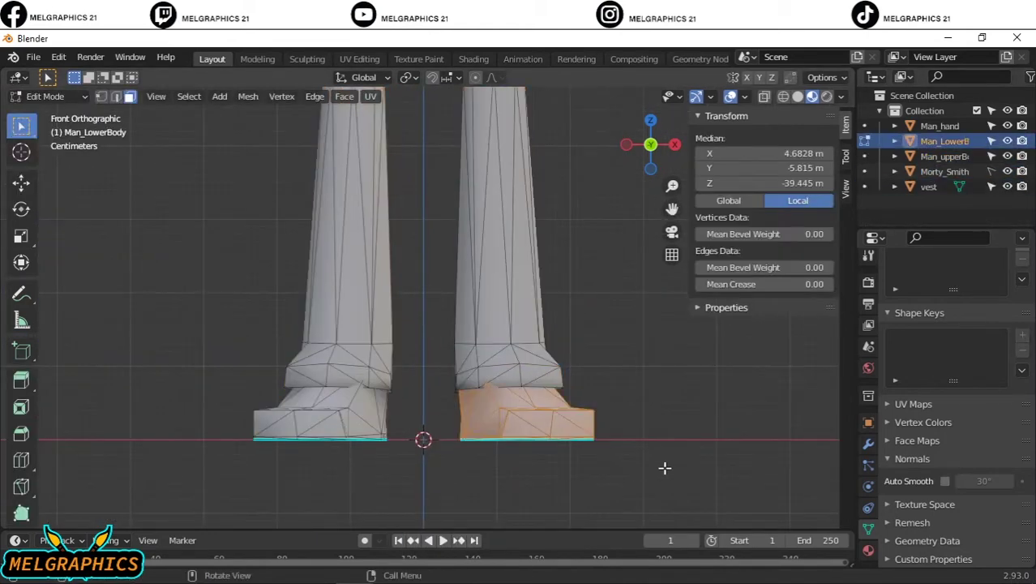
shift+drag(414, 471, 414, 474)
Separate the feet into a new object named 'shoes'.
key(p)
click(415, 473)
key(Tab)
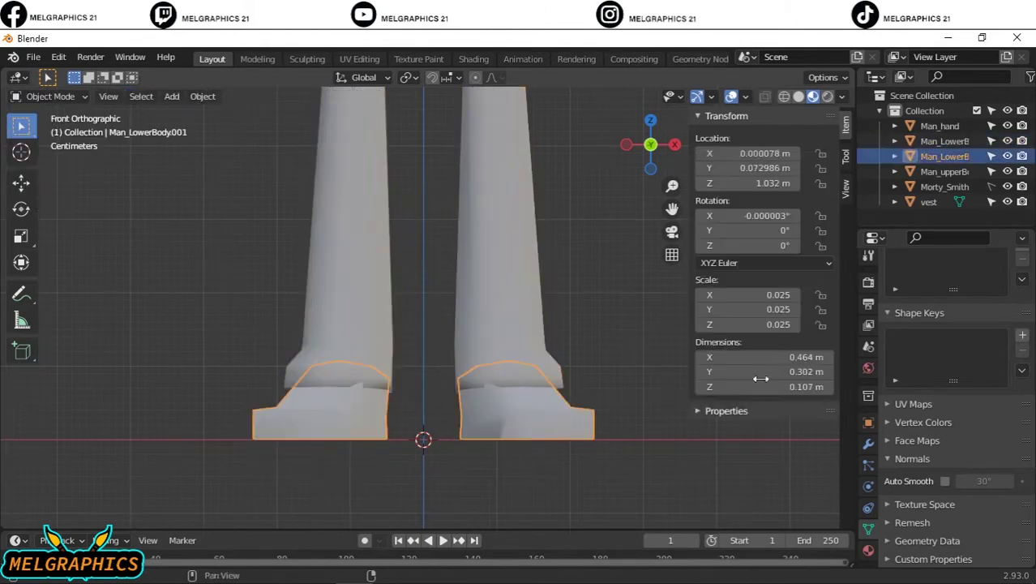
double_click(940, 156)
text(shoes)
key(Return)
click(868, 550)
Give the lower body a new material with a blue base colour.
scroll(632, 438, down, 3)
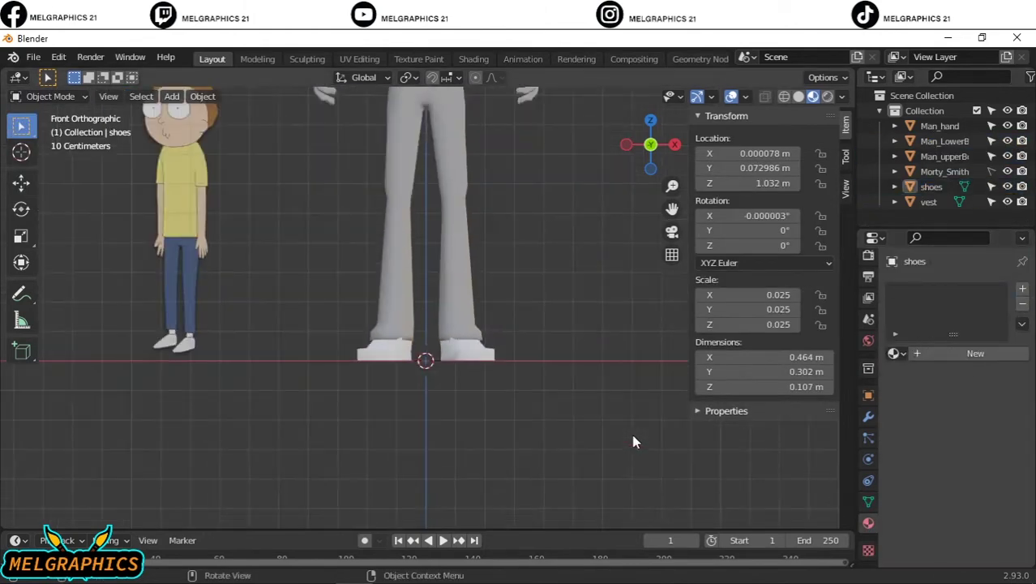
click(486, 243)
scroll(487, 243, up, 3)
click(980, 510)
click(920, 373)
scroll(586, 282, down, 3)
click(497, 203)
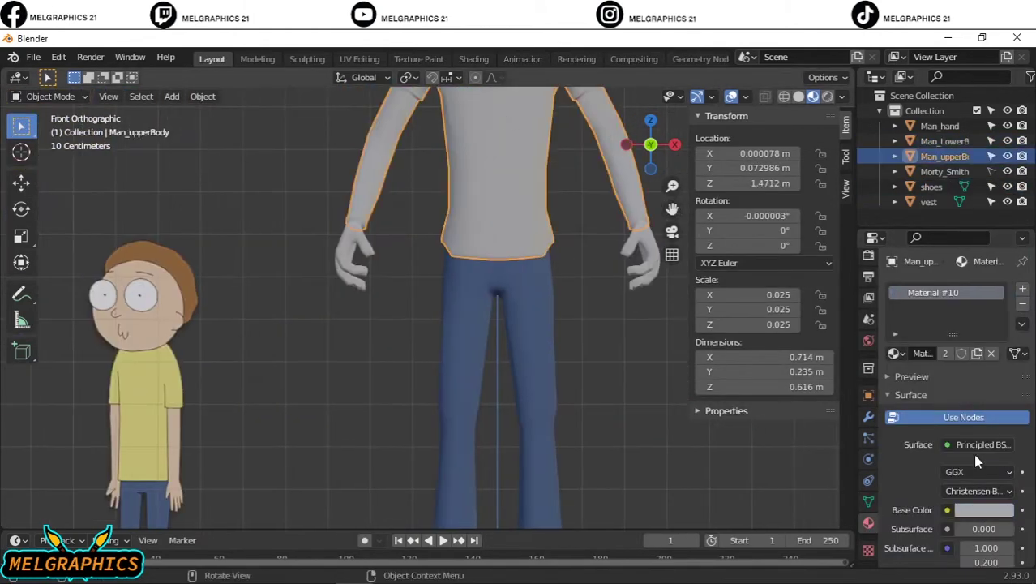
Colour the upper body's shirt a bright yellow.
click(983, 510)
click(957, 332)
click(983, 510)
click(914, 359)
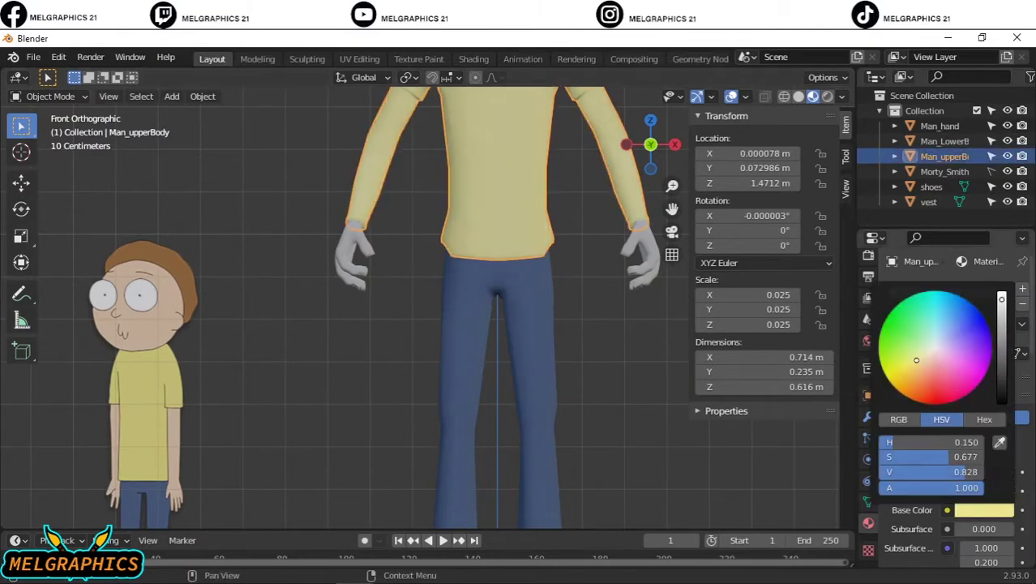
key(KP_Decimal)
Replace the vest's material with a new white one.
click(516, 244)
click(990, 354)
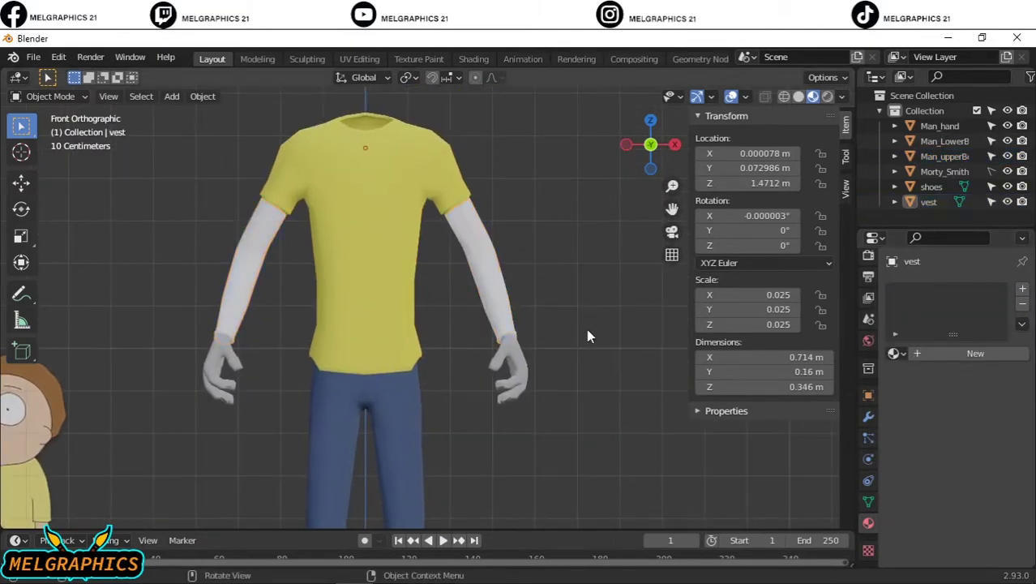
click(953, 261)
scroll(490, 295, down, 3)
click(490, 295)
scroll(490, 296, up, 4)
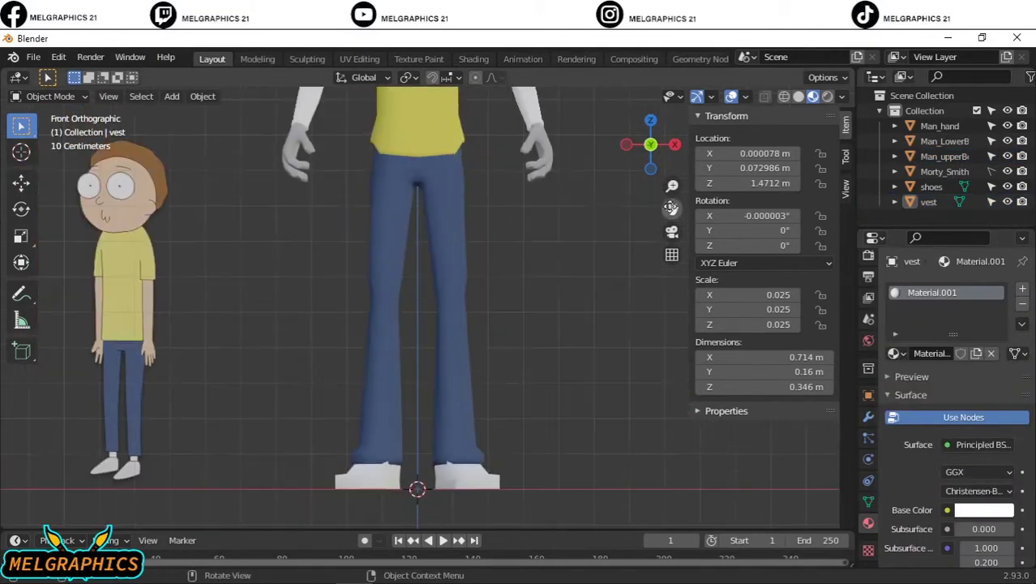
shift+middle_drag(535, 81, 556, 215)
Add a UV sphere to the scene with Shift+A.
key(shift+a)
click(624, 262)
scroll(556, 349, down, 5)
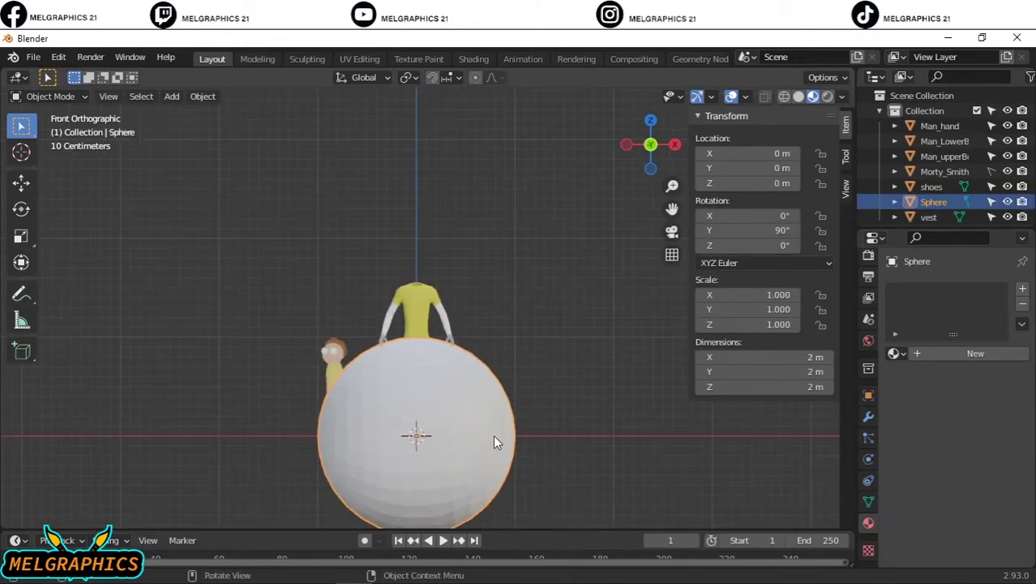
Rotate the sphere 90° on Y, scale it to 0.183 and raise it to Z 1.8423 m.
key(s)
click(410, 460)
key(g)
scroll(423, 162, up, 3)
key(s)
key(g)
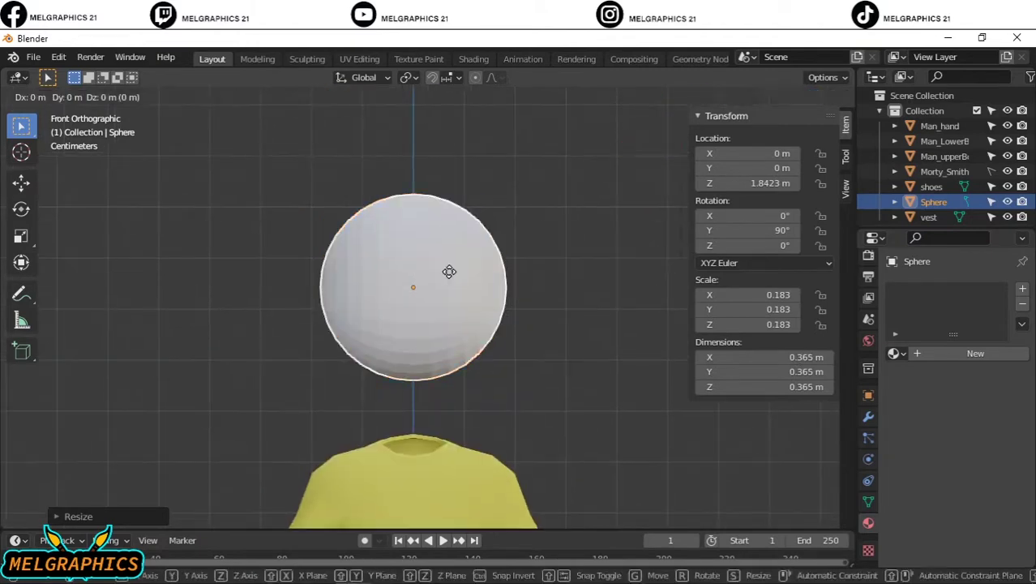
click(575, 303)
Put the head sphere into Edit Mode and start selecting faces near its pole.
click(409, 267)
scroll(410, 267, up, 2)
click(44, 96)
click(41, 130)
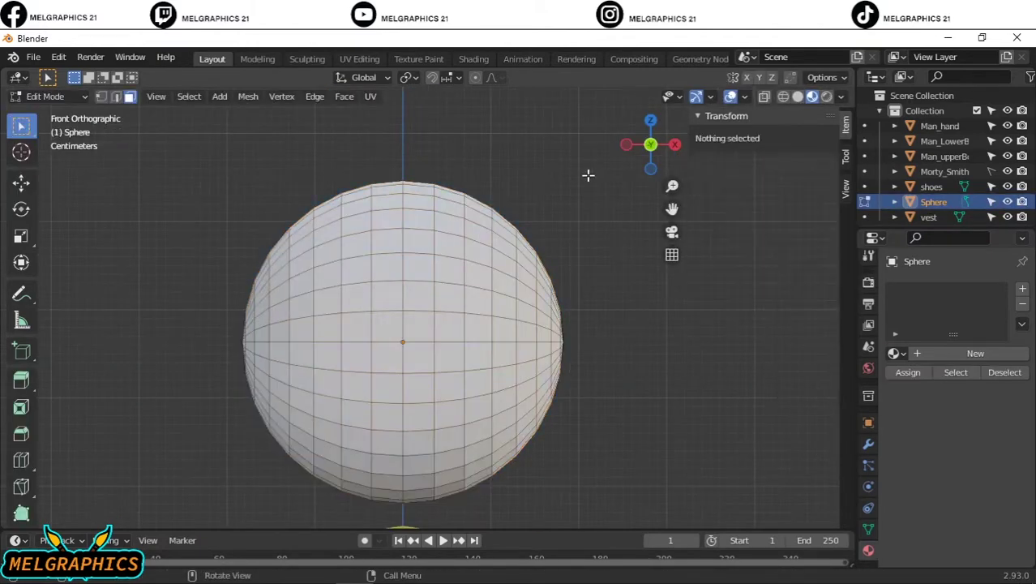
scroll(587, 175, down, 1)
scroll(567, 243, up, 2)
middle_drag(568, 243, 502, 348)
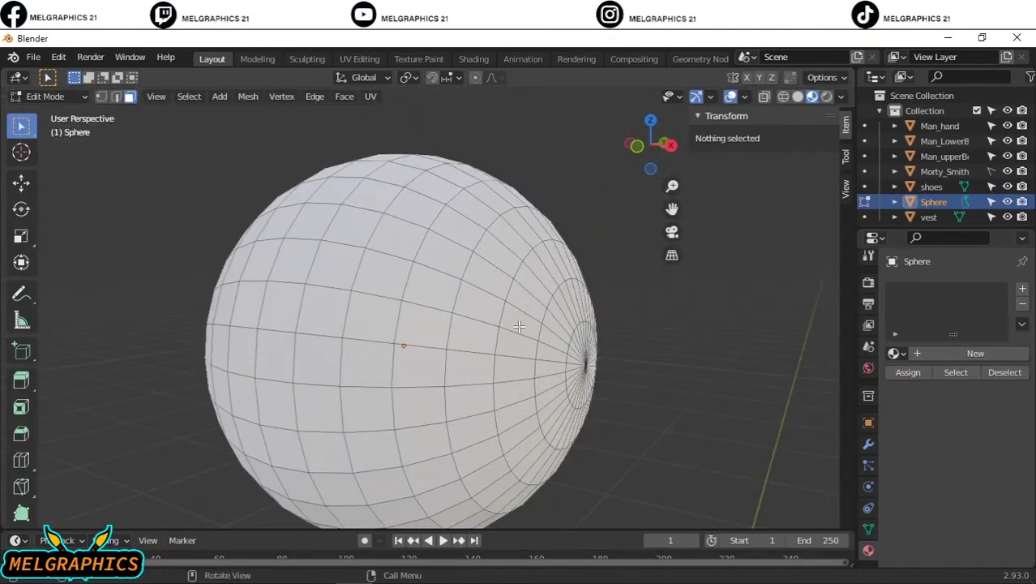
drag(552, 369, 551, 369)
middle_drag(648, 342, 563, 285)
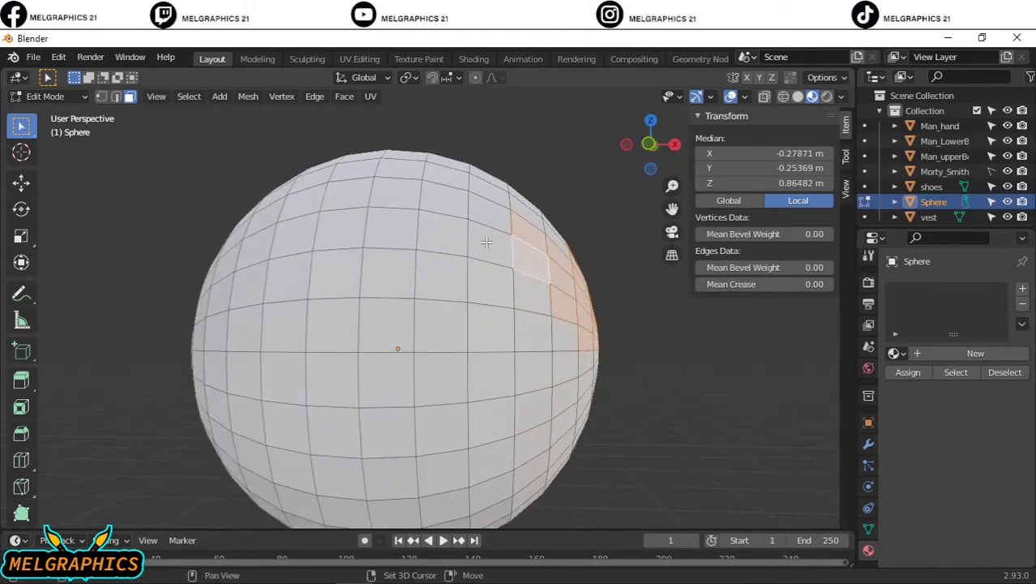
Pick individual faces across the top of the head sphere for the hair.
shift+click(385, 234)
scroll(385, 234, down, 2)
mouse_move(296, 206)
middle_down()
mouse_move(519, 288)
mouse_move(491, 285)
middle_up()
shift+click(470, 243)
mouse_move(480, 233)
middle_down()
mouse_move(471, 243)
mouse_move(392, 241)
mouse_move(406, 251)
mouse_move(345, 296)
mouse_move(428, 294)
mouse_move(409, 367)
mouse_move(282, 342)
mouse_move(364, 308)
mouse_move(461, 215)
middle_up()
shift+click(343, 296)
shift+click(441, 326)
Add blocks of faces over the back of the head to the hair selection.
drag(461, 215, 525, 390)
middle_drag(526, 390, 537, 315)
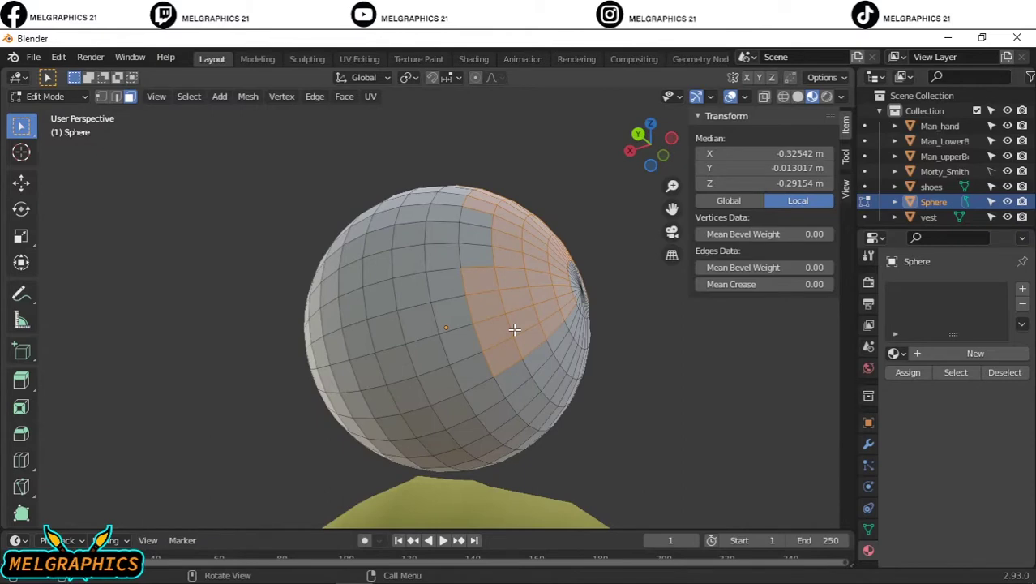
scroll(514, 329, up, 2)
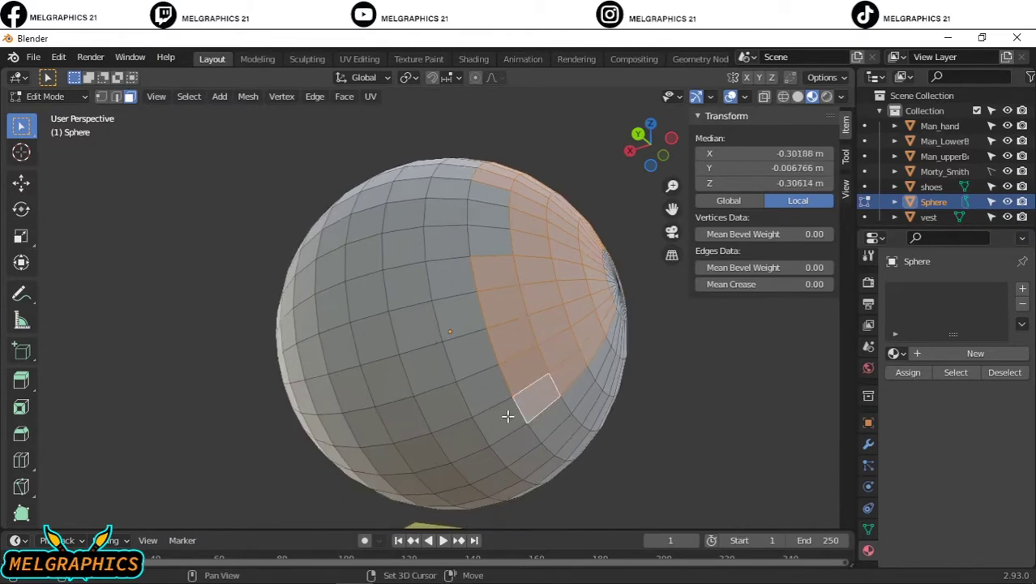
middle_drag(507, 416, 528, 415)
mouse_move(378, 377)
middle_down()
mouse_move(605, 301)
mouse_move(434, 414)
middle_up()
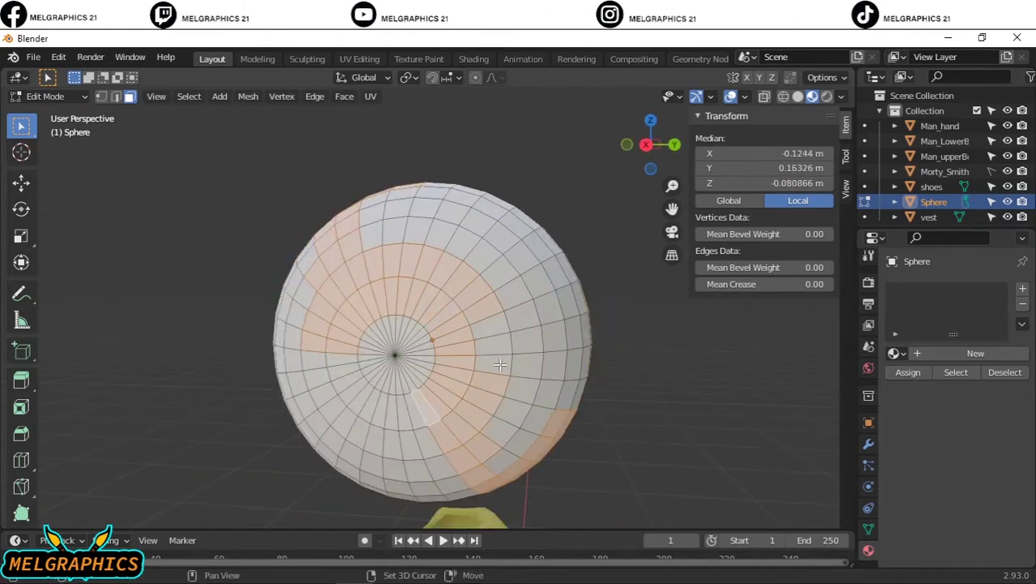
middle_drag(500, 365, 614, 388)
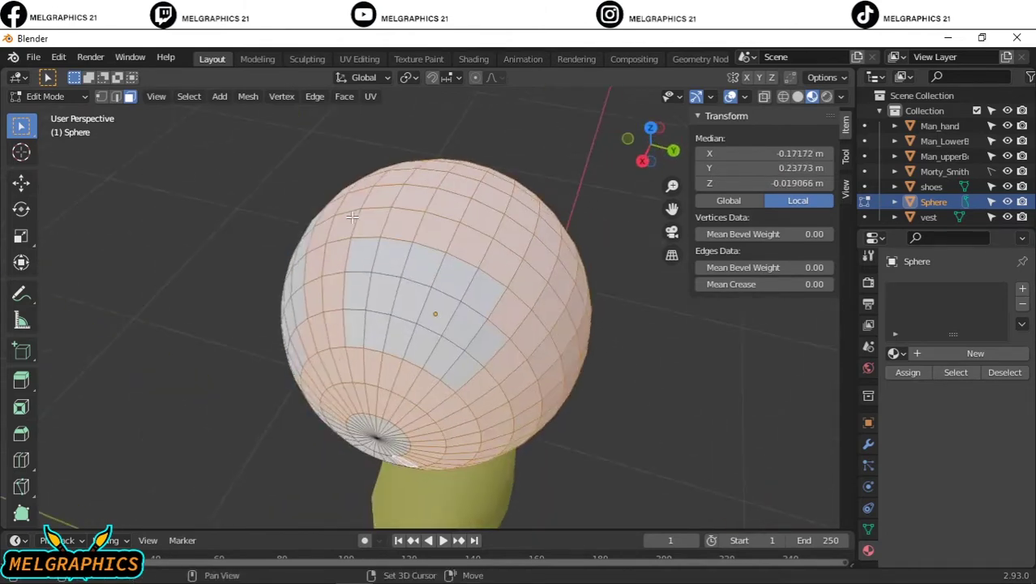
middle_drag(544, 284, 603, 285)
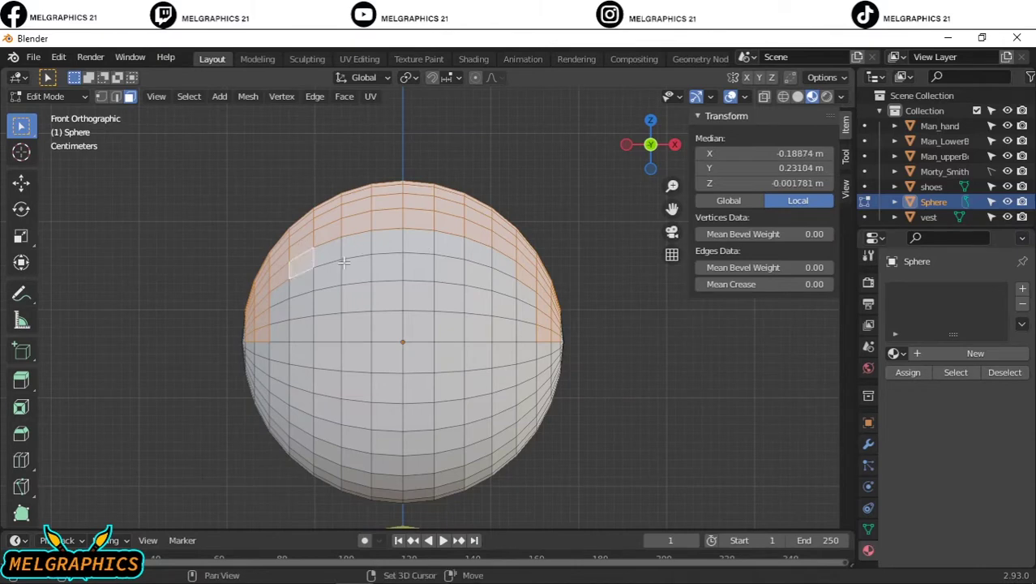
Separate the selected faces into a new object named 'hair'.
right_click(596, 310)
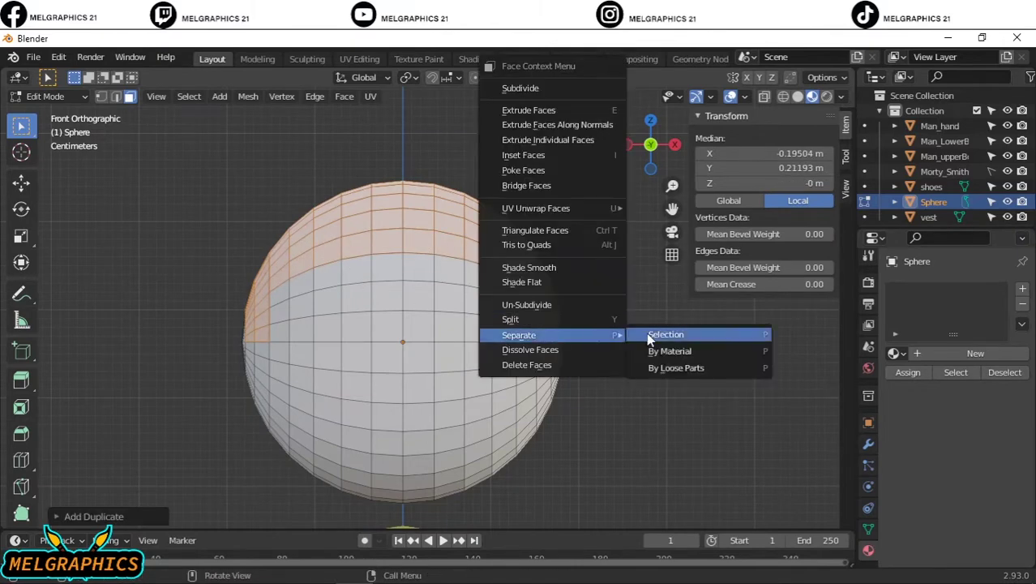
click(670, 335)
key(Tab)
click(458, 250)
scroll(946, 202, down, 1)
middle_drag(584, 267, 640, 254)
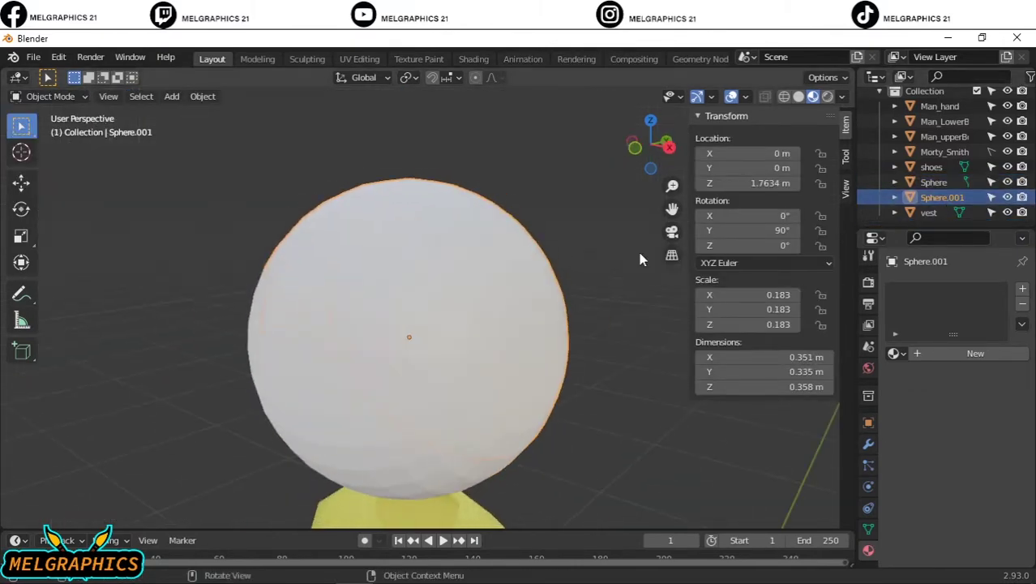
double_click(941, 197)
text(hair)
key(Return)
Add a Solidify modifier to the hair, giving it 0.01 m thickness.
key(KP_1)
click(913, 289)
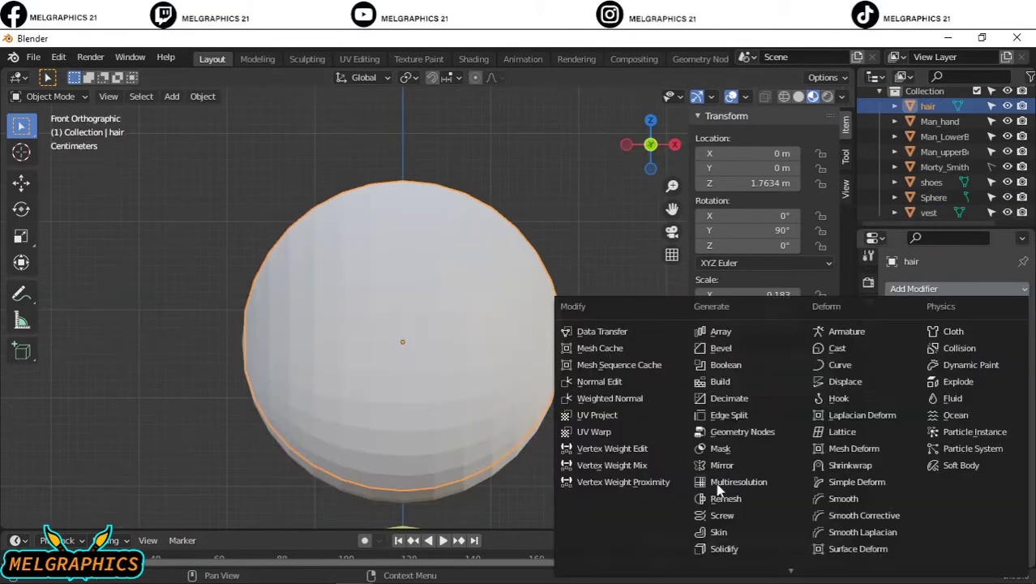
click(613, 546)
drag(975, 356, 1001, 355)
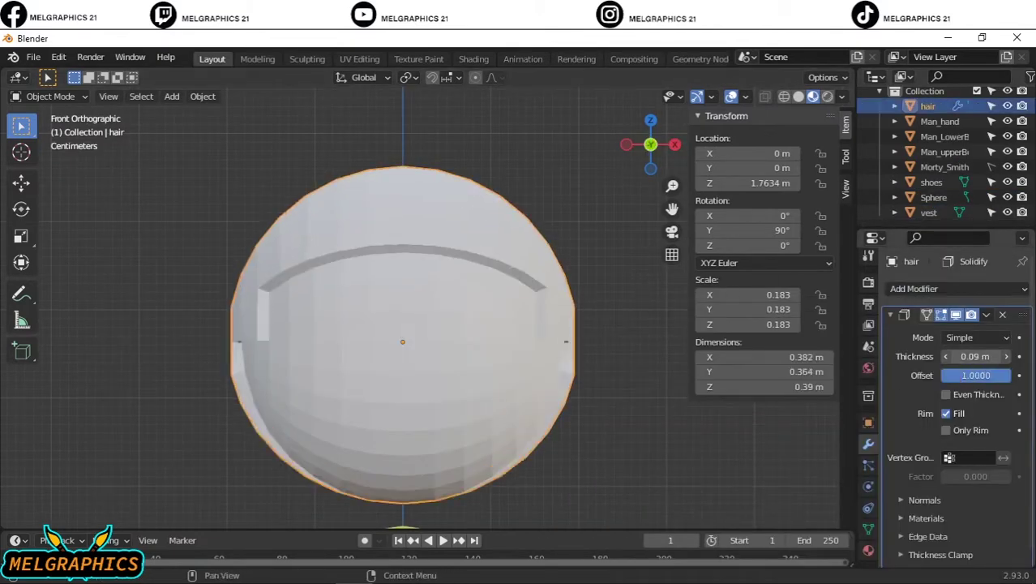
middle_drag(454, 243, 430, 220)
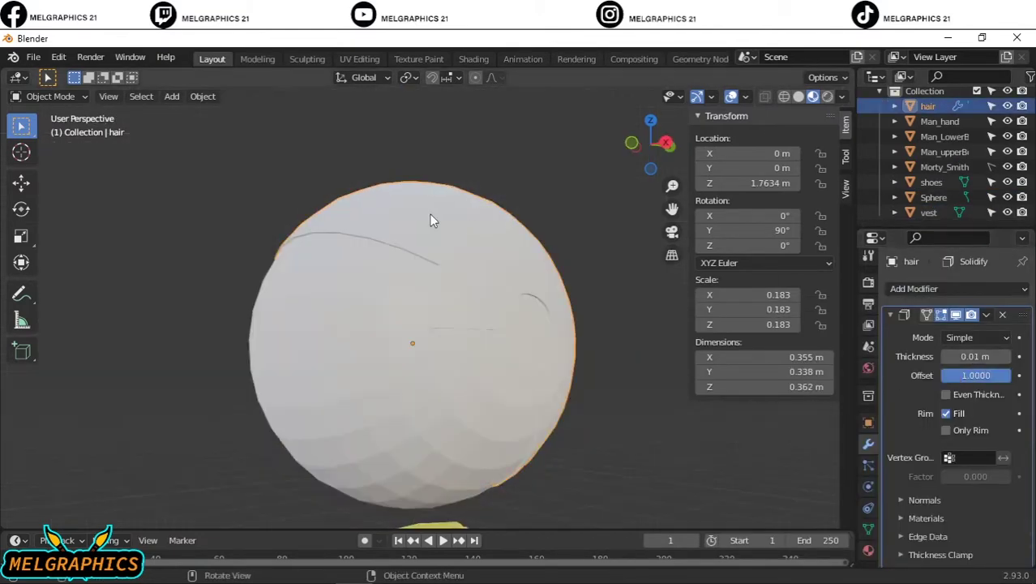
key(KP_1)
Set the hair material's base colour to brown.
click(869, 549)
scroll(633, 292, down, 6)
scroll(715, 288, down, 5)
click(983, 509)
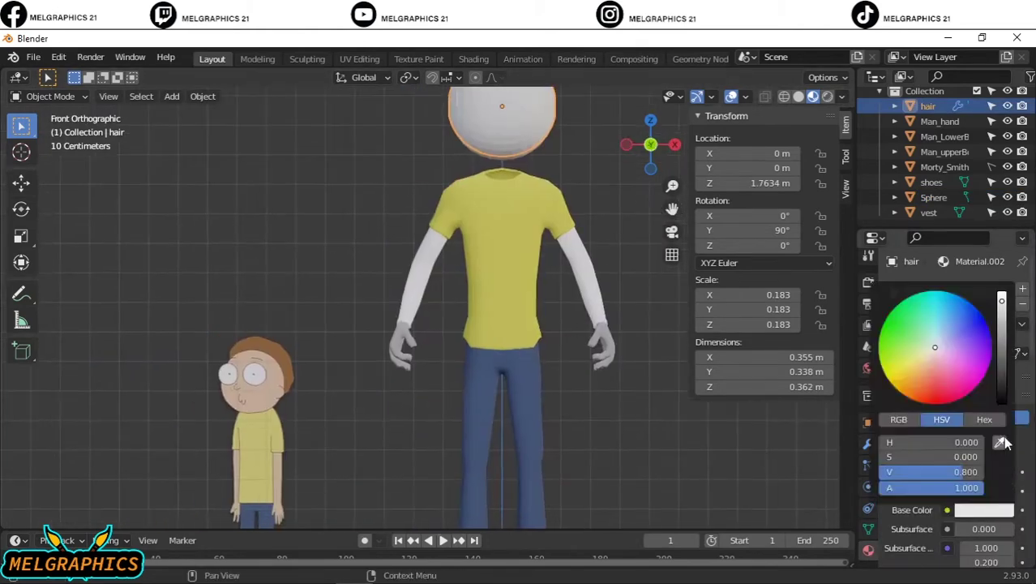
mouse_move(516, 303)
middle_down()
mouse_move(588, 263)
mouse_move(629, 367)
middle_up()
Scale the head sphere down so it sits inside the hair cap.
key(KP_1)
scroll(537, 219, up, 5)
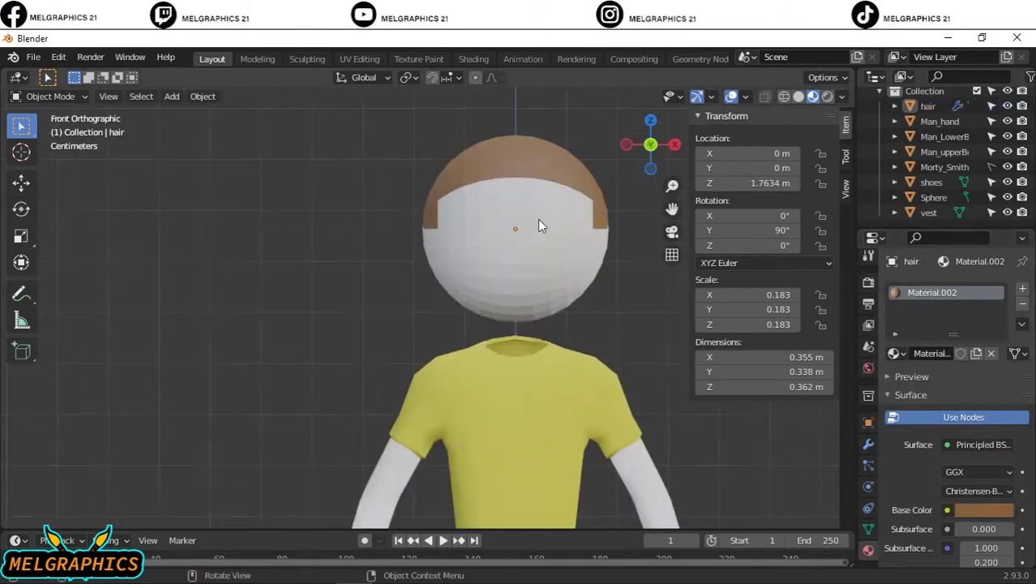
scroll(467, 301, down, 3)
click(467, 300)
scroll(467, 301, up, 3)
key(s)
click(518, 344)
scroll(518, 344, down, 5)
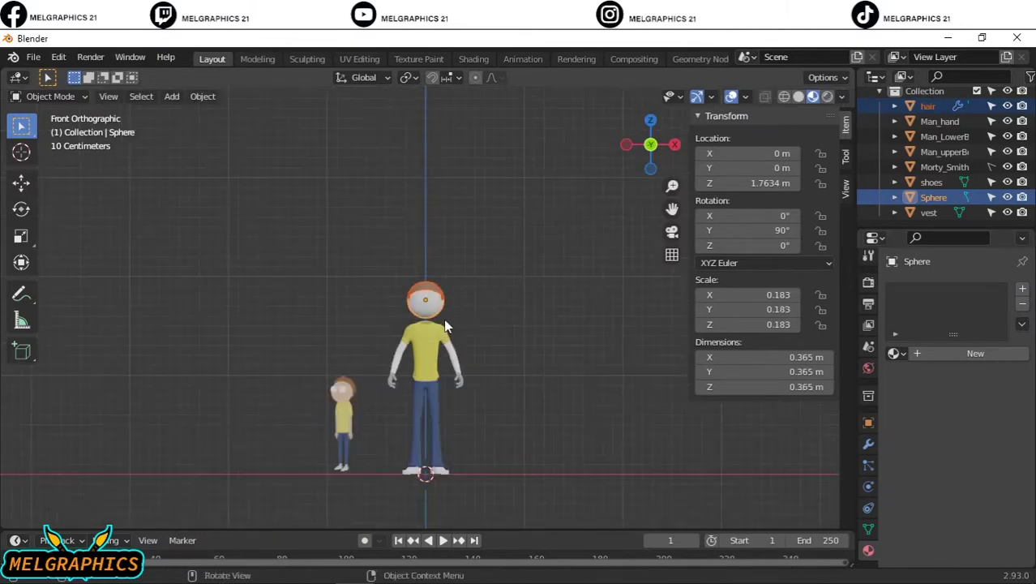
Select the hair cap and switch it to Sculpt Mode.
click(548, 169)
scroll(549, 169, up, 6)
click(48, 95)
click(37, 146)
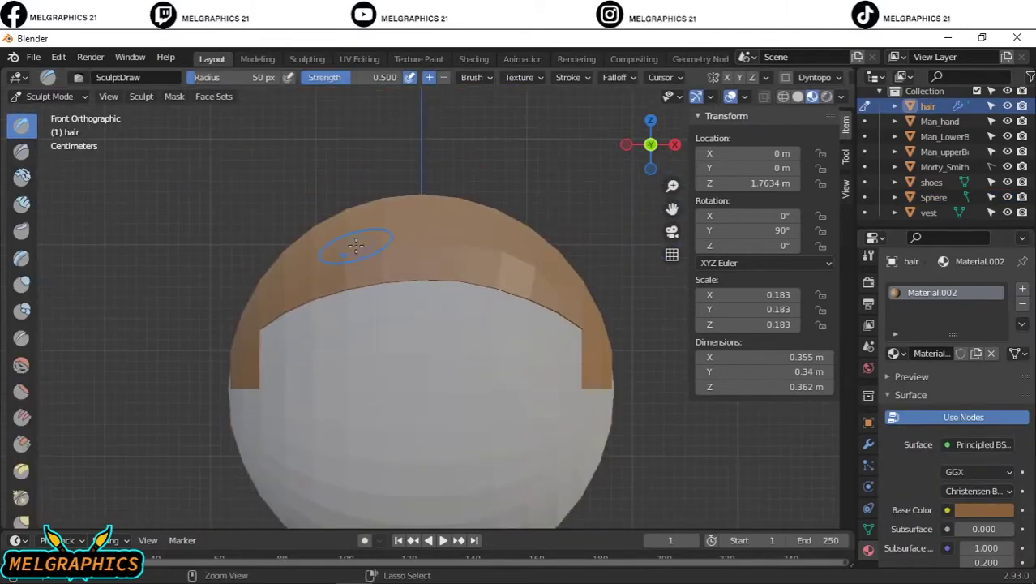
Back in Object Mode, set the hair's Solidify thickness to 0.05 m.
key(ctrl+Tab)
click(868, 443)
middle_drag(421, 312, 492, 312)
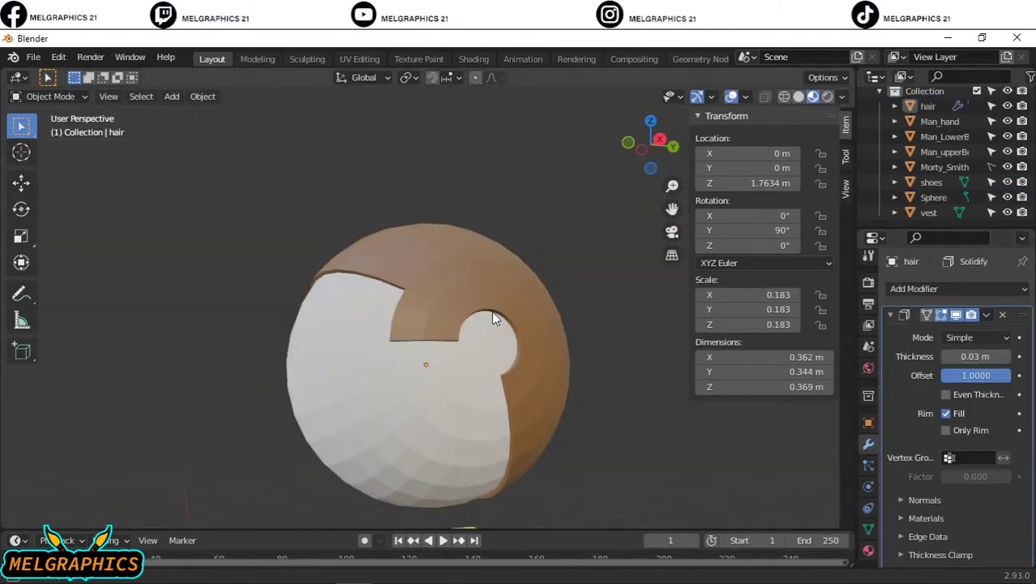
mouse_move(976, 356)
mouse_down()
mouse_move(993, 356)
mouse_move(960, 356)
mouse_up()
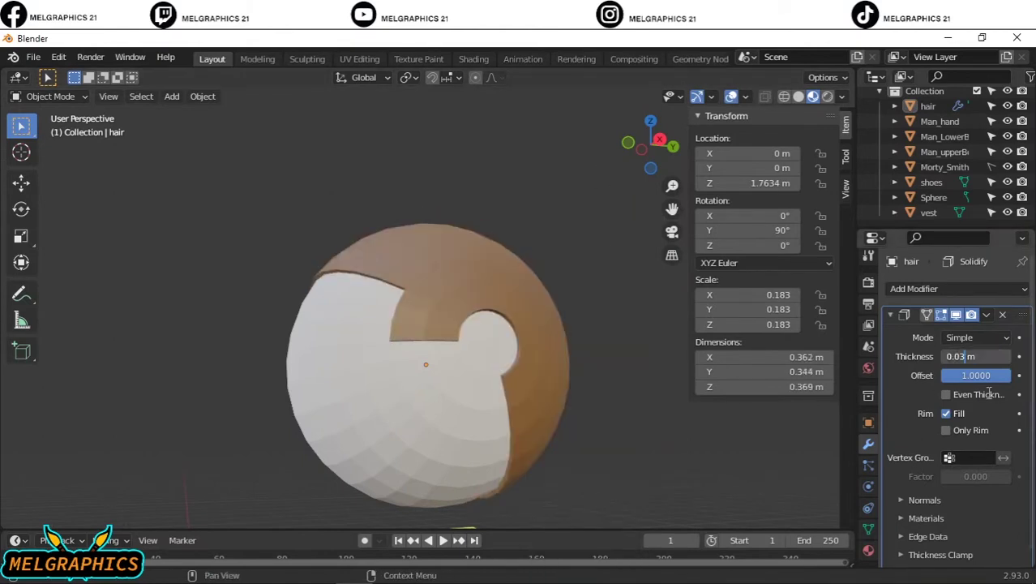
key(KP_1)
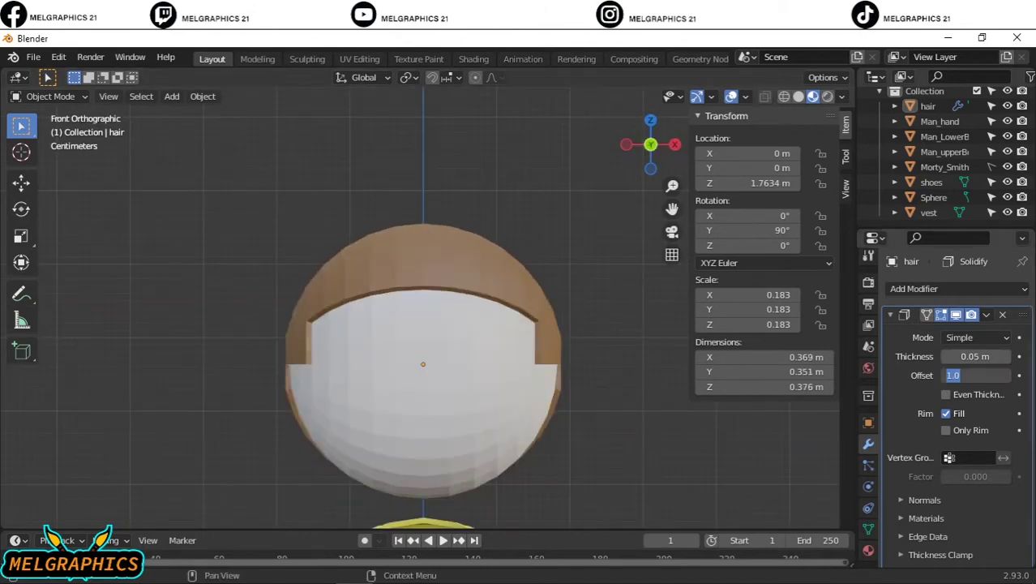
Switch the hair to Sculpt Mode and start puffing its top outward around the head.
scroll(441, 337, up, 2)
click(44, 95)
click(47, 150)
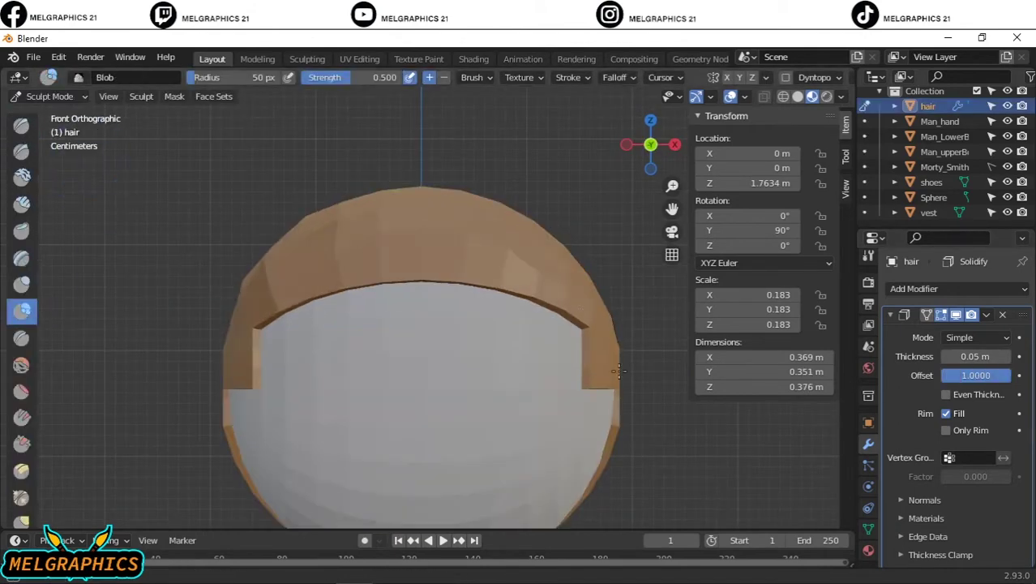
middle_drag(617, 371, 509, 297)
key(KP_1)
scroll(475, 282, down, 2)
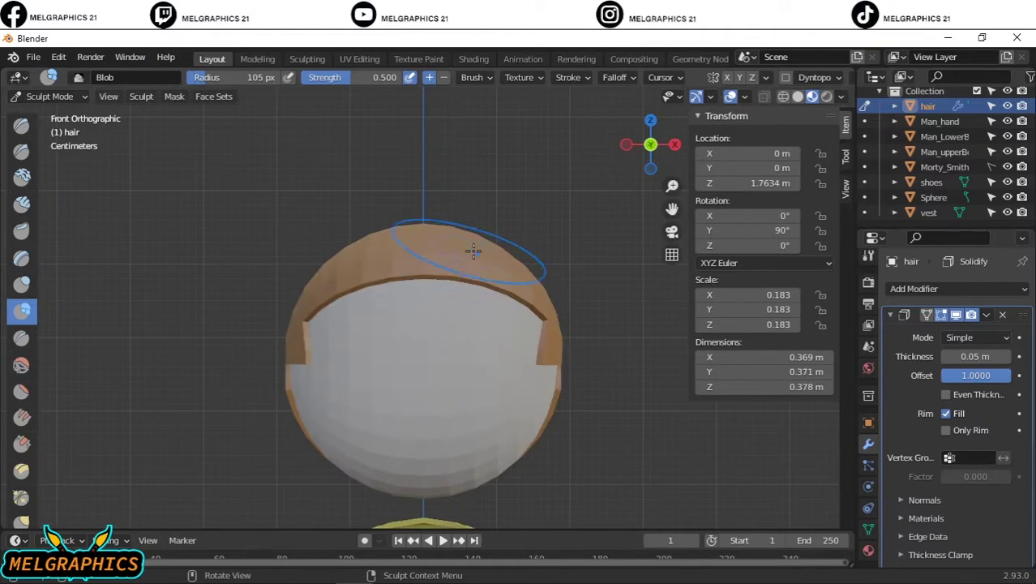
key(ctrl+z)
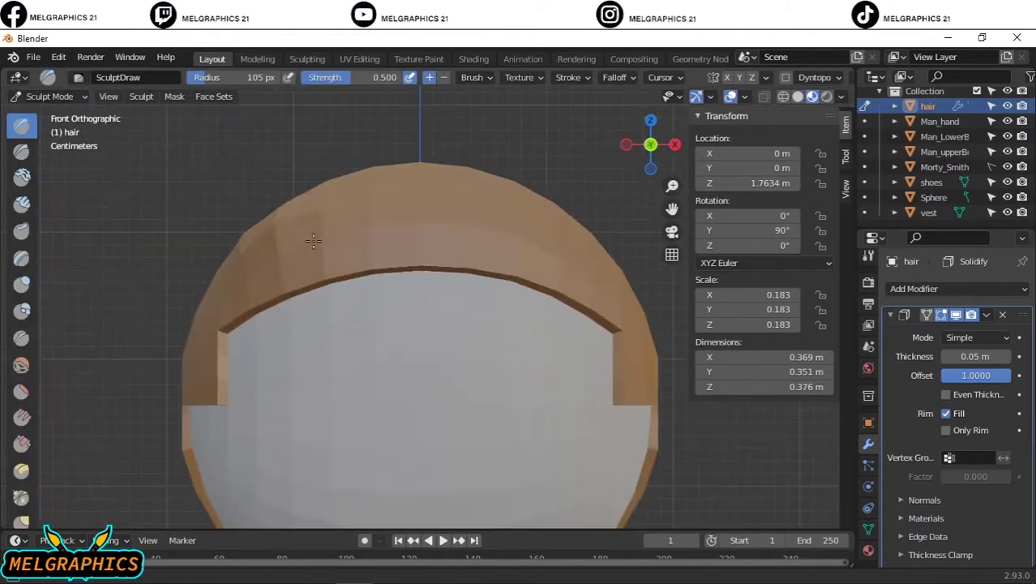
scroll(230, 305, down, 2)
mouse_move(230, 306)
middle_down()
mouse_move(423, 261)
mouse_move(387, 350)
middle_up()
click(648, 148)
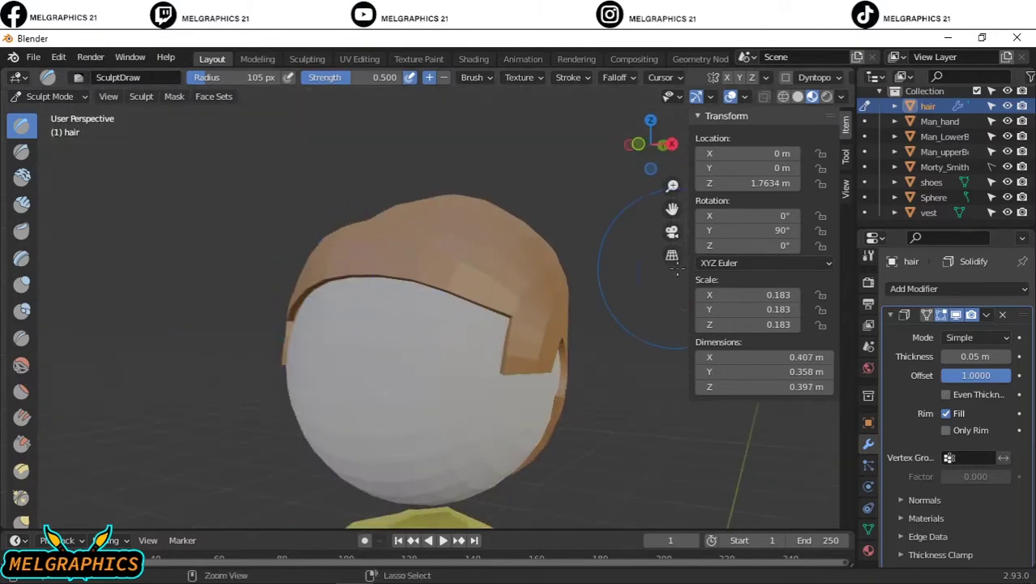
Select the head sphere and switch it to Sculpt Mode.
click(526, 379)
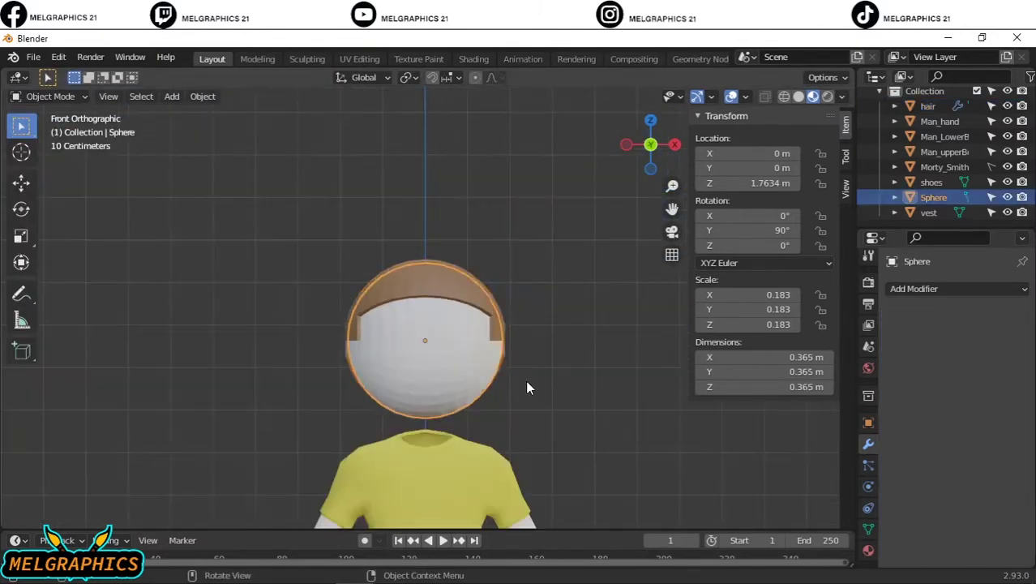
scroll(486, 405, up, 3)
key(Tab)
click(49, 96)
click(53, 147)
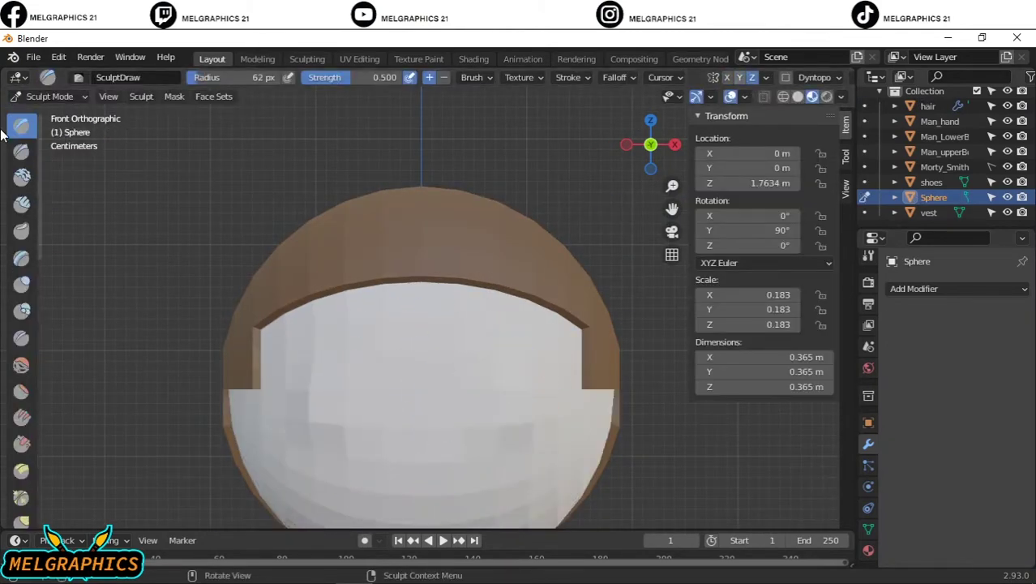
Indent the eye sockets into the front of the head sphere.
middle_drag(469, 395, 539, 346)
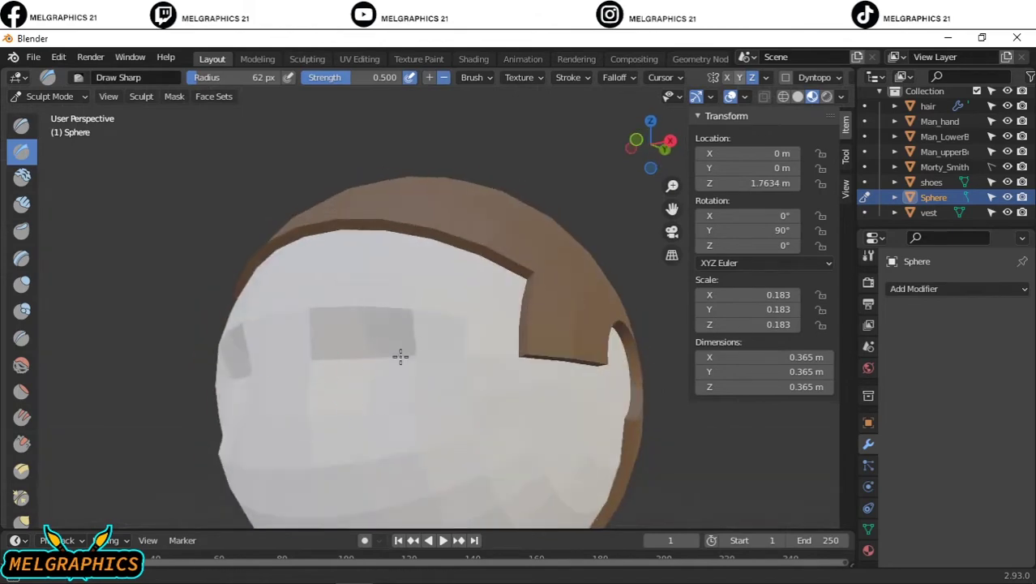
key(KP_1)
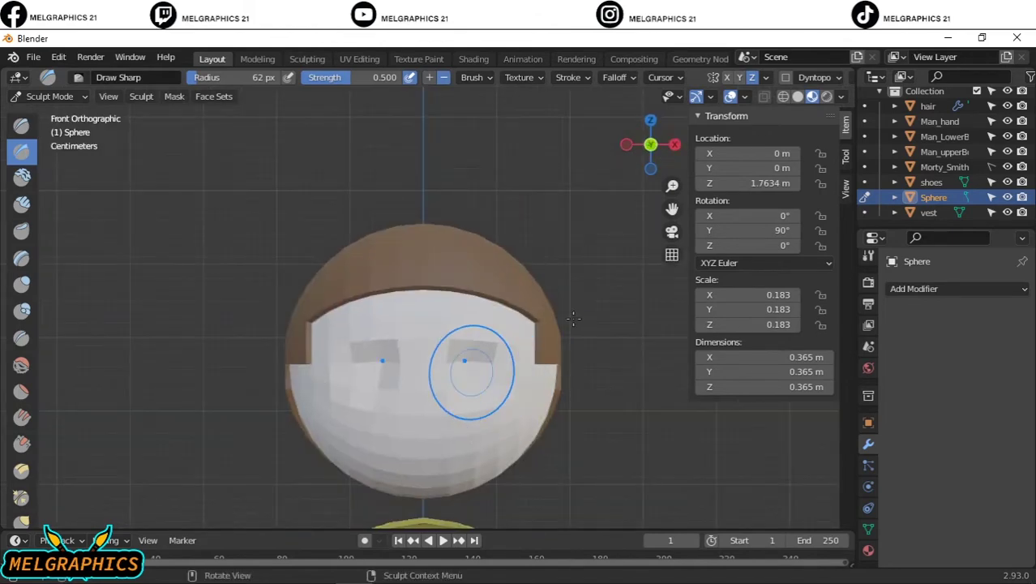
scroll(485, 405, up, 3)
scroll(534, 383, down, 4)
middle_drag(534, 382, 454, 324)
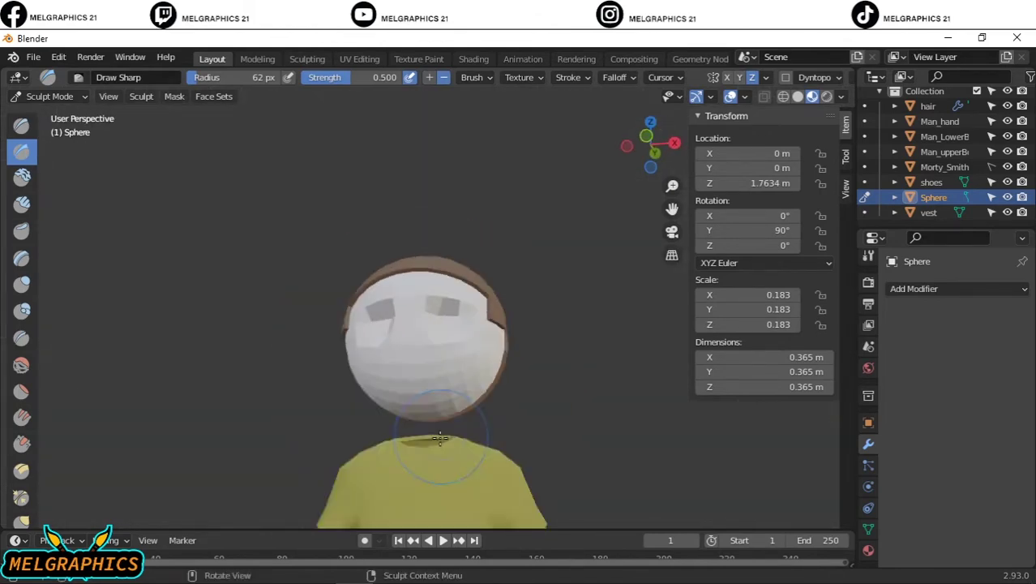
key(KP_1)
middle_drag(397, 390, 463, 381)
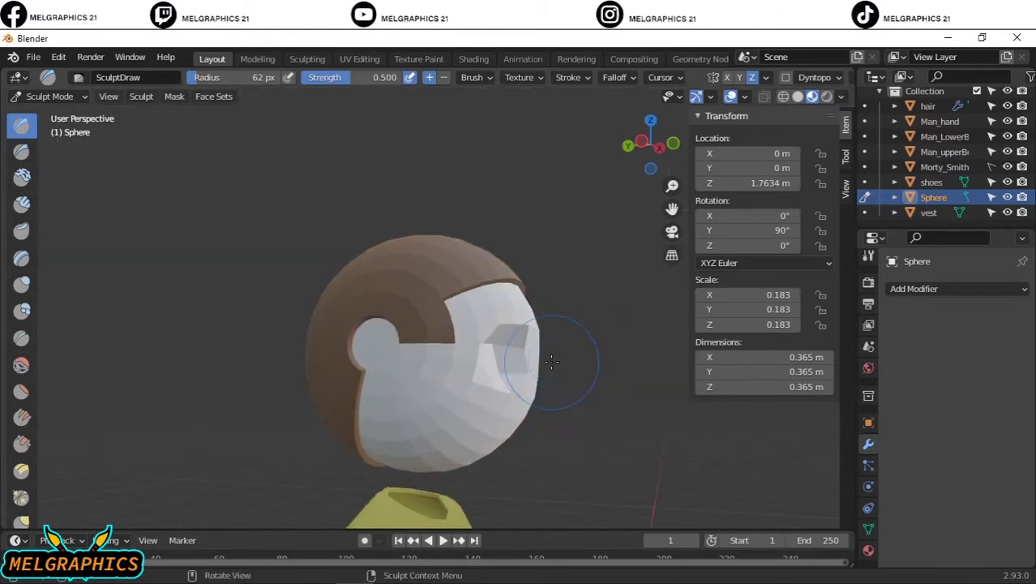
key(KP_1)
scroll(616, 230, up, 3)
Shape the nose from the side view, then return to Object Mode.
mouse_move(407, 485)
middle_down()
mouse_move(471, 457)
mouse_move(347, 462)
mouse_move(557, 434)
middle_up()
key(KP_3)
middle_drag(487, 437, 432, 471)
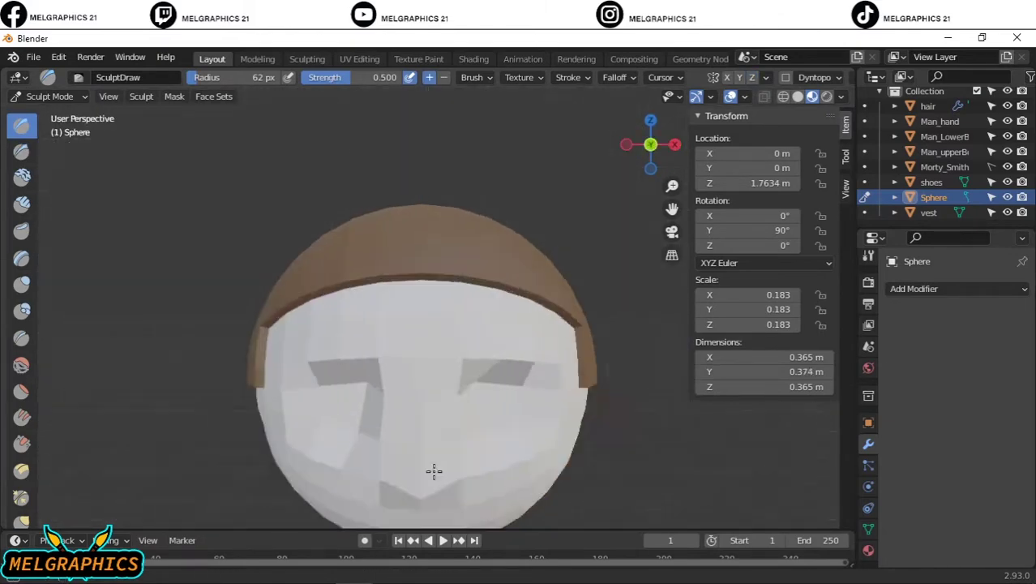
click(49, 96)
key(KP_1)
scroll(413, 364, down, 3)
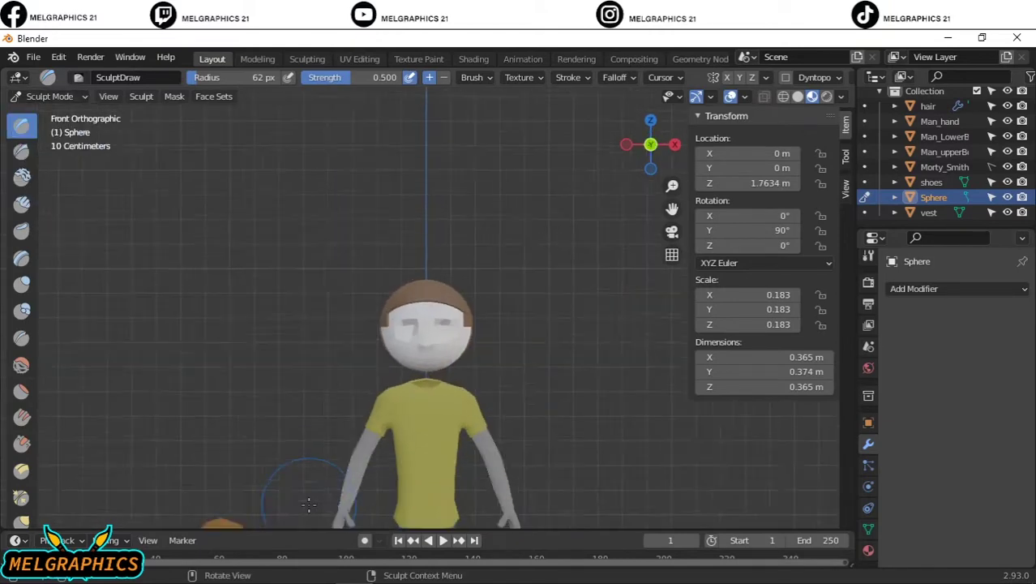
scroll(418, 361, up, 4)
key(ctrl+Tab)
Add a UV sphere, shrink it to about 0.094 and raise it to head height.
key(shift+a)
click(488, 214)
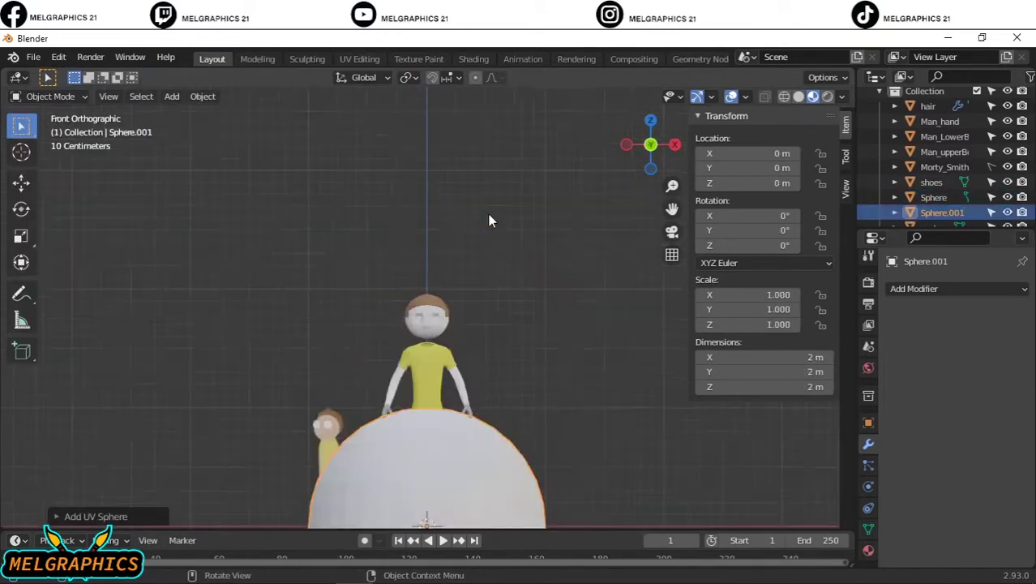
key(s)
scroll(431, 364, up, 4)
key(g)
key(z)
click(485, 206)
scroll(454, 324, up, 5)
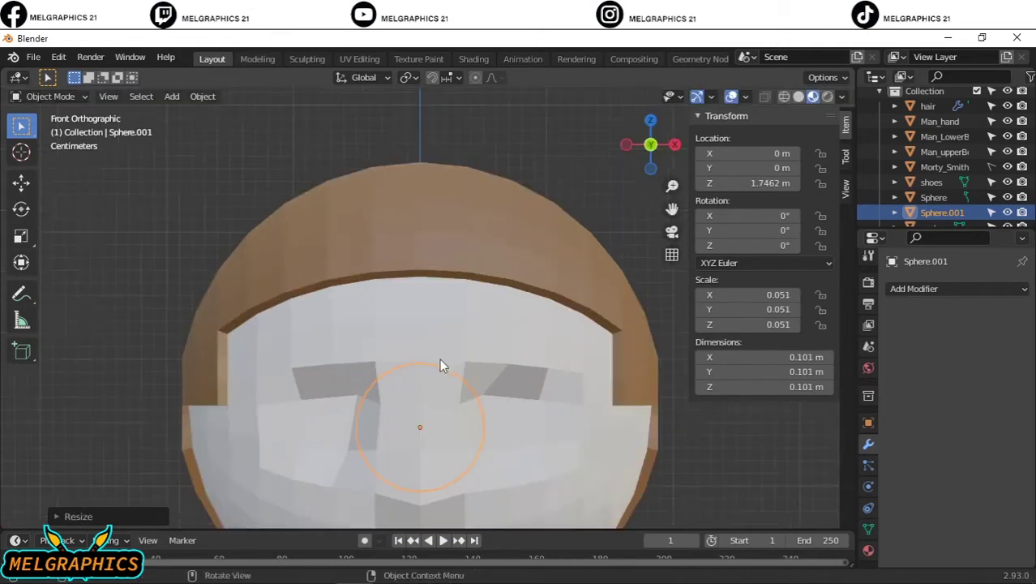
Shrink the eyeball to 0.045 scale and set it into the right eye socket.
key(g)
click(469, 348)
key(s)
click(486, 349)
middle_drag(486, 348, 595, 340)
key(KP_3)
key(g)
key(y)
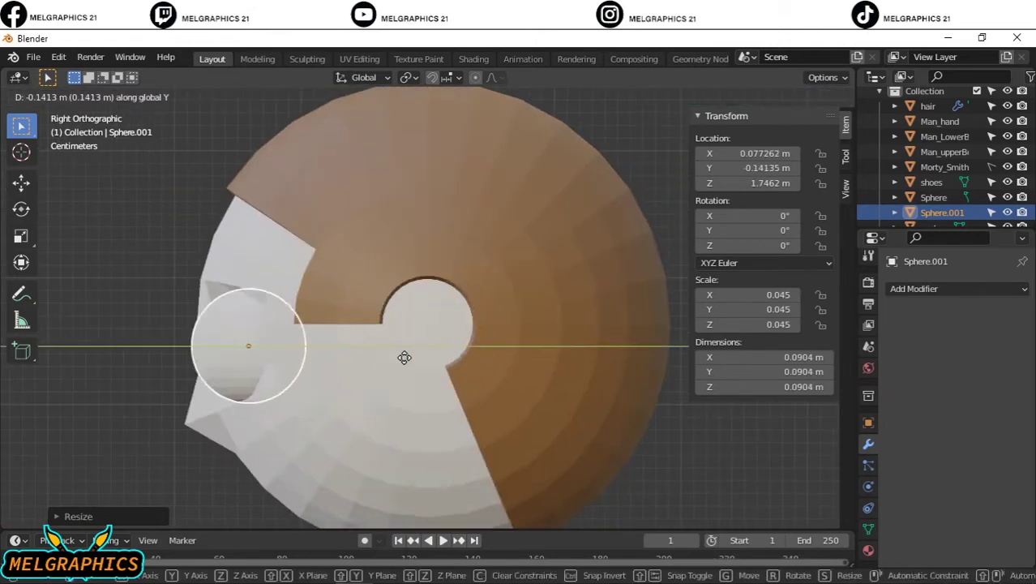
click(655, 437)
key(KP_1)
Give the eyeball a new white material.
click(464, 376)
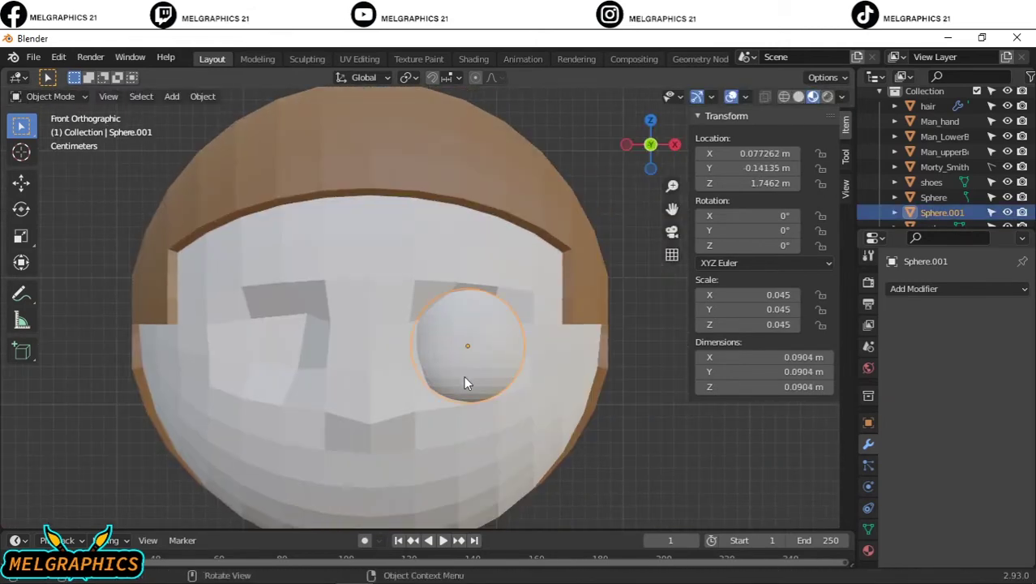
click(869, 549)
click(971, 353)
click(983, 509)
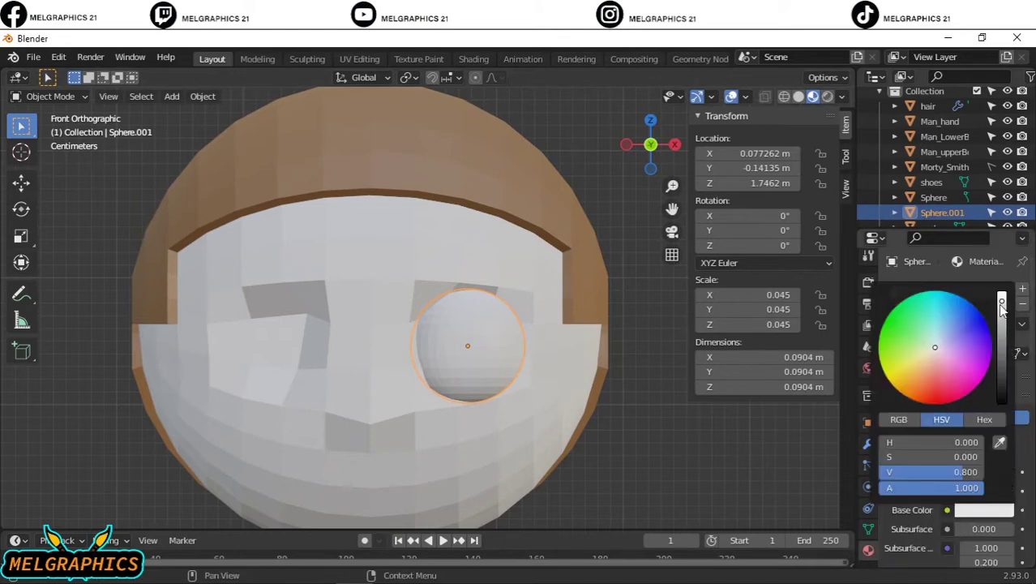
scroll(527, 405, down, 5)
scroll(497, 341, up, 6)
Add another UV sphere scaled to 0.019 below the character's feet, ready for sculpting.
key(shift+a)
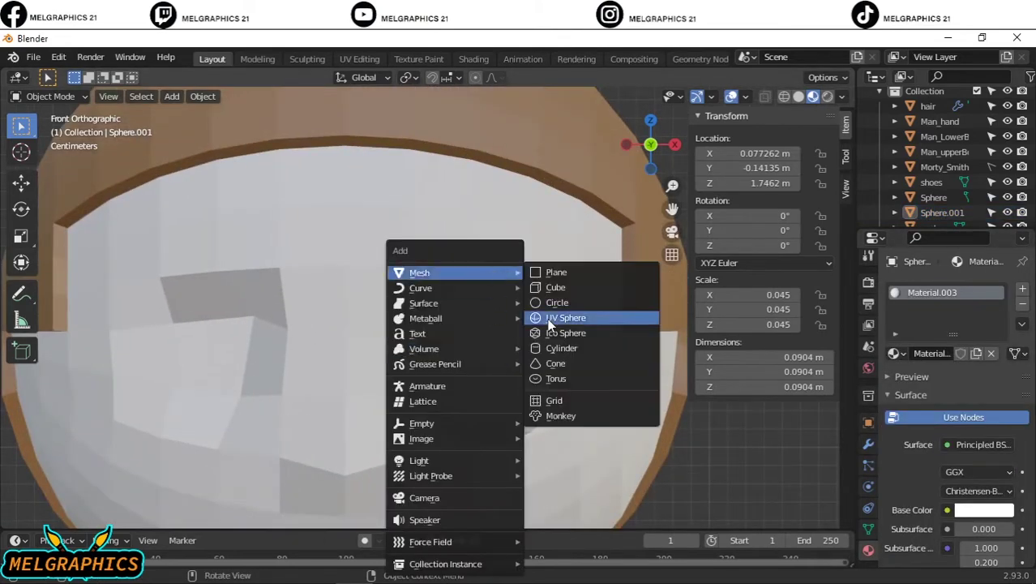
click(547, 318)
scroll(534, 355, down, 5)
key(s)
click(534, 355)
scroll(424, 321, up, 3)
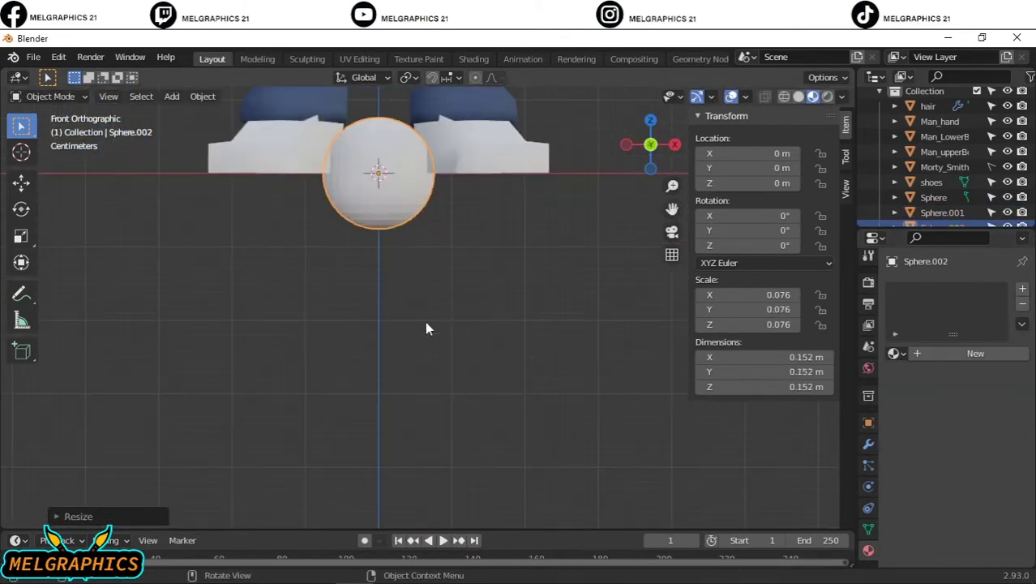
key(g)
click(477, 314)
key(s)
click(454, 325)
click(50, 96)
Sculpt the tiny sphere into a jagged star shape with the Grab brush.
click(59, 147)
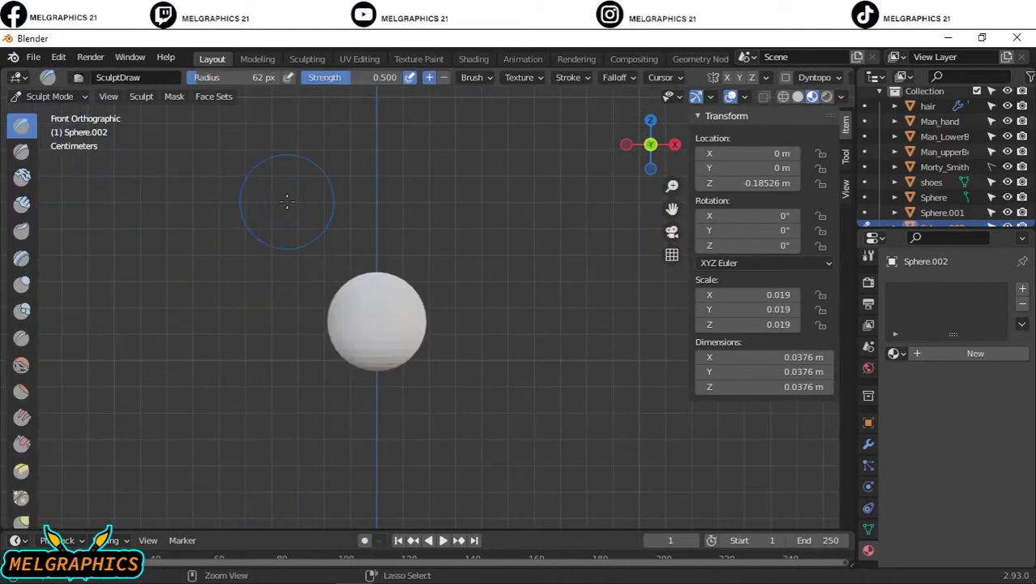
scroll(396, 302, up, 4)
drag(381, 397, 428, 453)
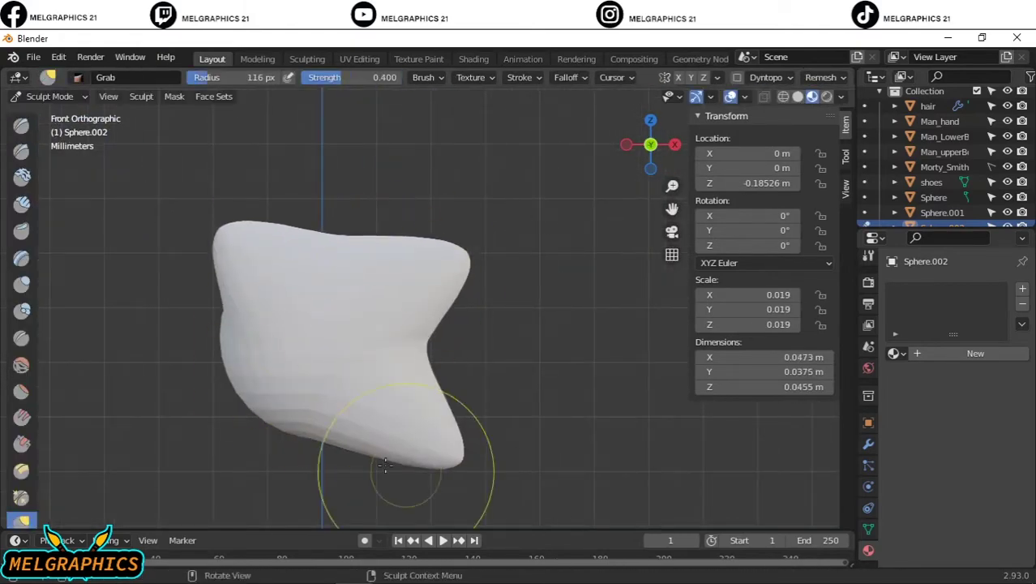
drag(259, 389, 194, 441)
mouse_move(303, 412)
middle_down()
mouse_move(247, 363)
mouse_move(504, 301)
mouse_move(563, 396)
middle_up()
mouse_move(456, 365)
middle_down()
mouse_move(493, 301)
mouse_move(474, 359)
mouse_move(509, 406)
middle_up()
scroll(509, 405, down, 10)
Back in Object Mode, raise the star shape to head height.
click(48, 95)
click(49, 116)
key(g)
key(z)
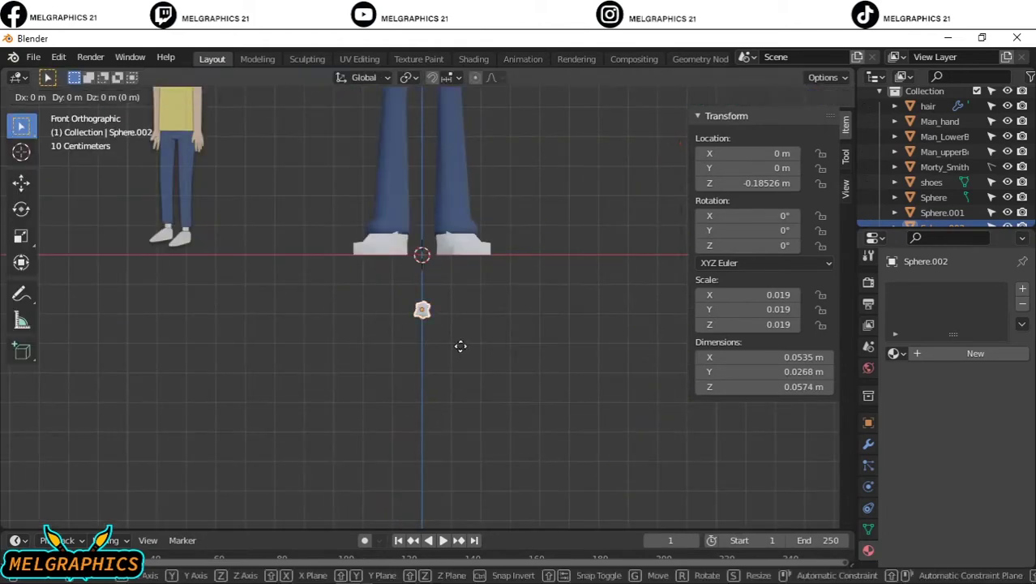
click(478, 138)
scroll(399, 312, up, 2)
scroll(400, 313, up, 2)
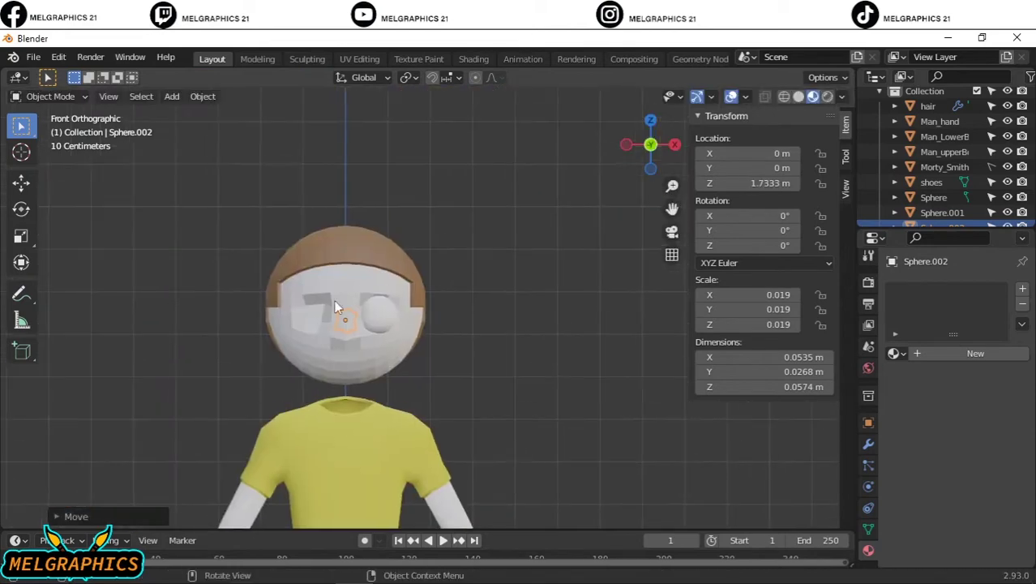
scroll(400, 312, up, 3)
Shrink the star to 0.011 pupil size and set it on the eyeball's front surface.
key(s)
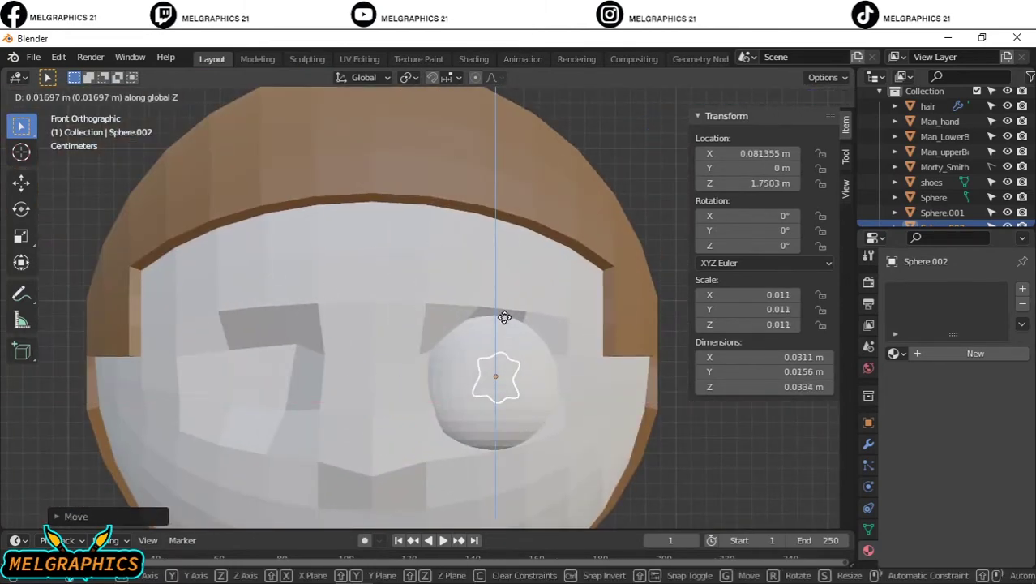
click(505, 316)
key(KP_3)
key(g)
key(y)
click(280, 346)
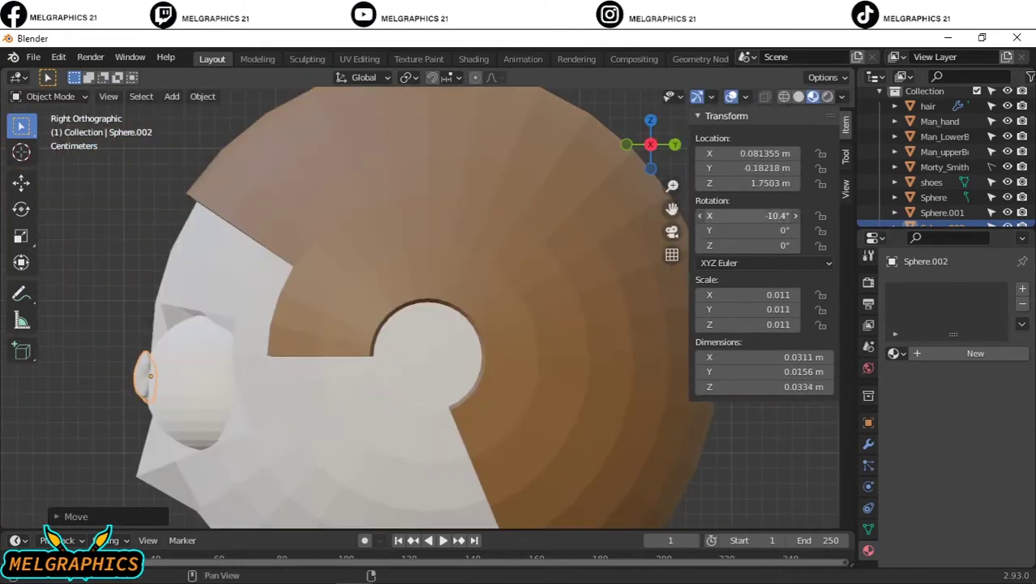
key(KP_1)
Give the pupil a new material with a black base colour.
click(919, 352)
click(983, 509)
drag(1014, 308, 1013, 389)
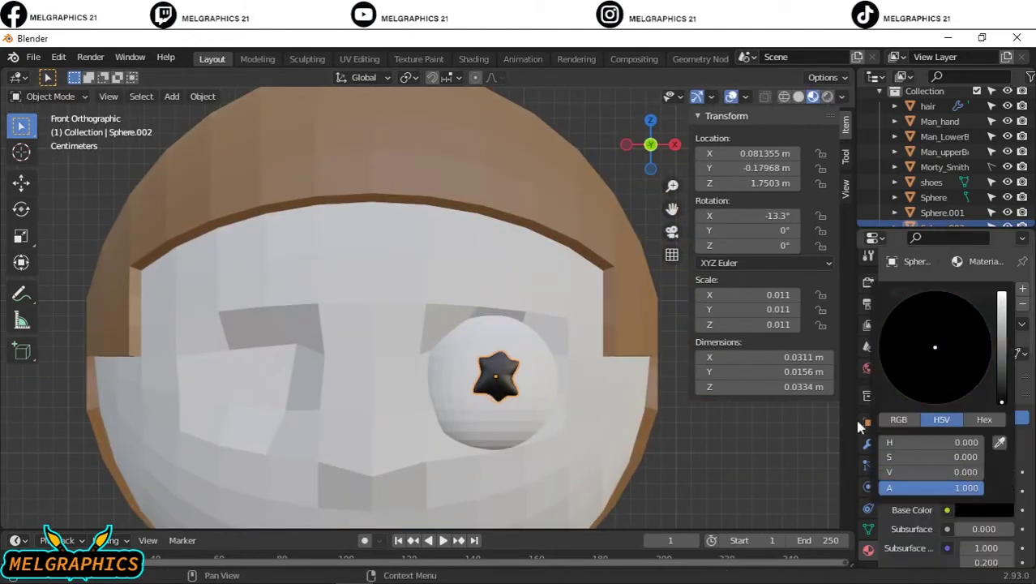
Copy the head's skin base colour and apply it to the hand material.
click(535, 433)
scroll(479, 360, down, 6)
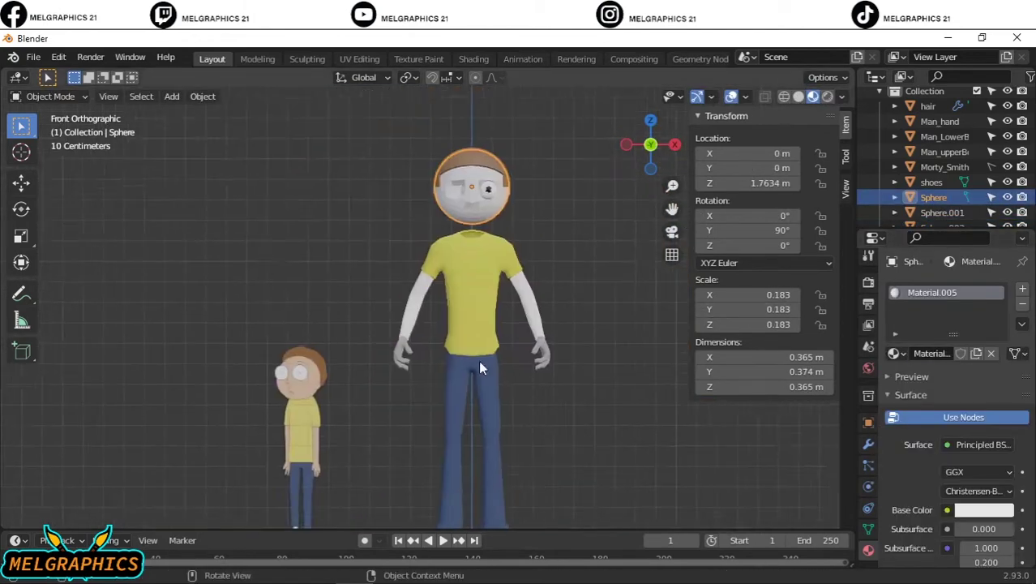
scroll(479, 360, up, 3)
click(384, 389)
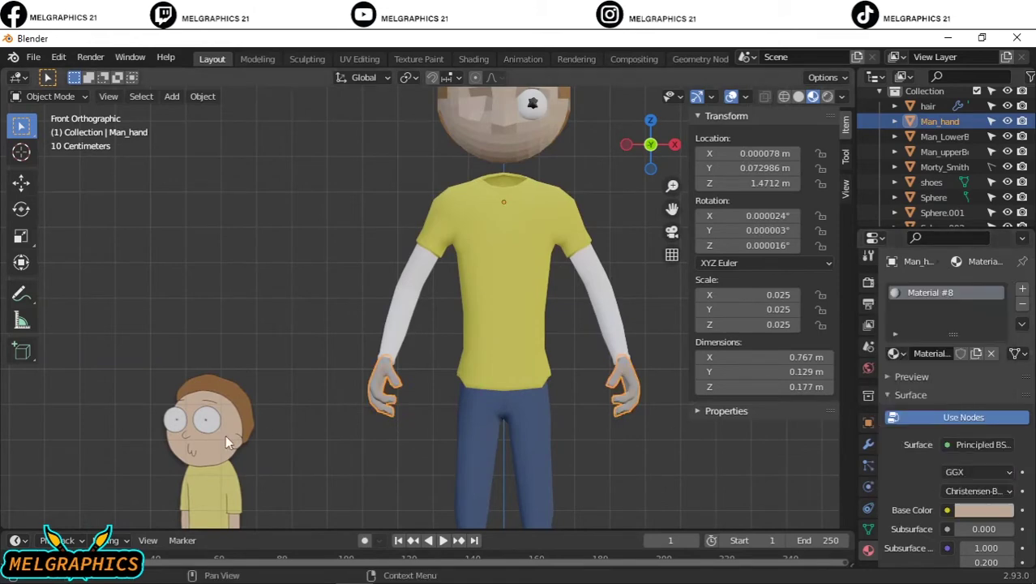
key(ctrl+z)
click(984, 509)
click(626, 384)
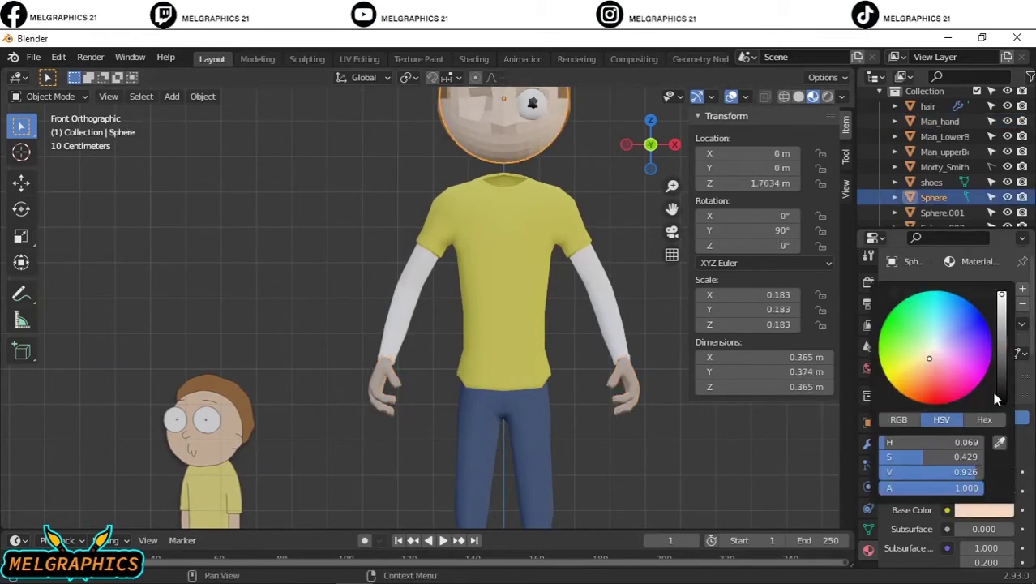
scroll(543, 388, down, 1)
scroll(393, 366, up, 4)
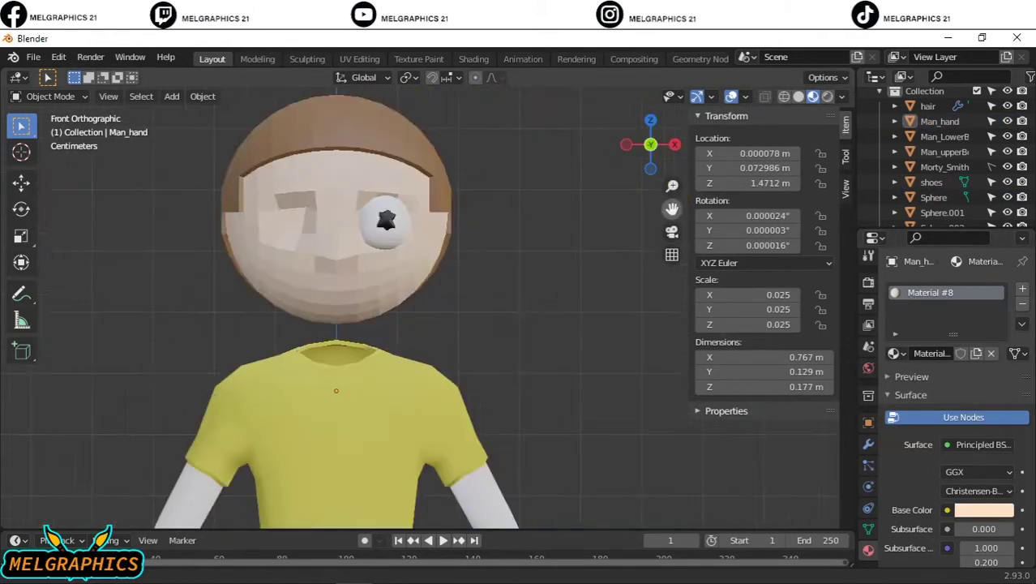
scroll(393, 366, up, 3)
Select the head sphere and switch it to Sculpt Mode.
click(394, 366)
click(50, 95)
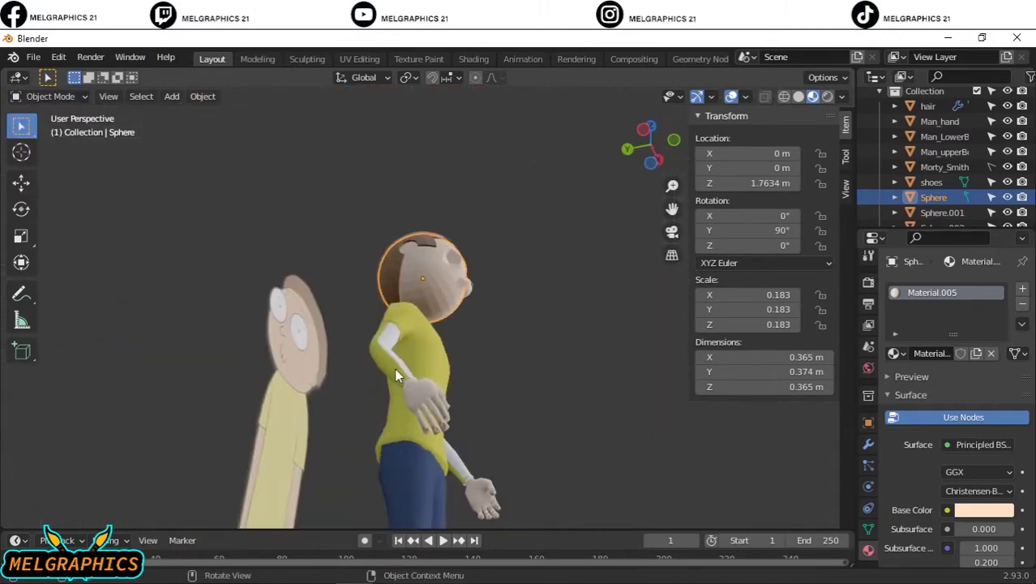
click(54, 147)
Pull the chin down into a point with the Snake Hook brush.
scroll(388, 397, down, 3)
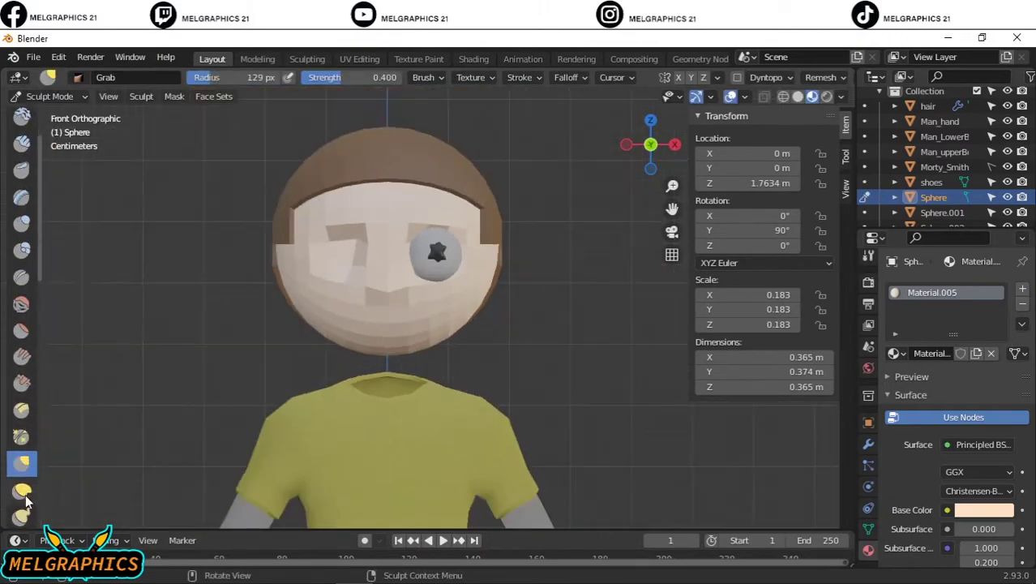
scroll(359, 382, up, 3)
key(k)
drag(360, 382, 360, 409)
middle_drag(359, 409, 324, 381)
key(KP_1)
Mirror the eyeball and the pupil, converted to a mesh, across the head sphere.
click(49, 96)
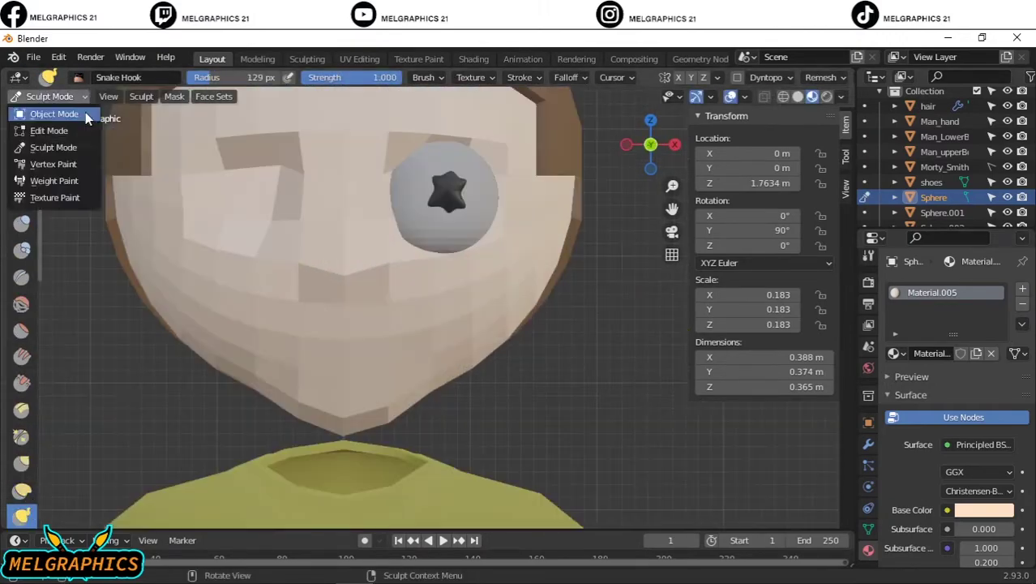
click(40, 111)
click(867, 444)
click(997, 337)
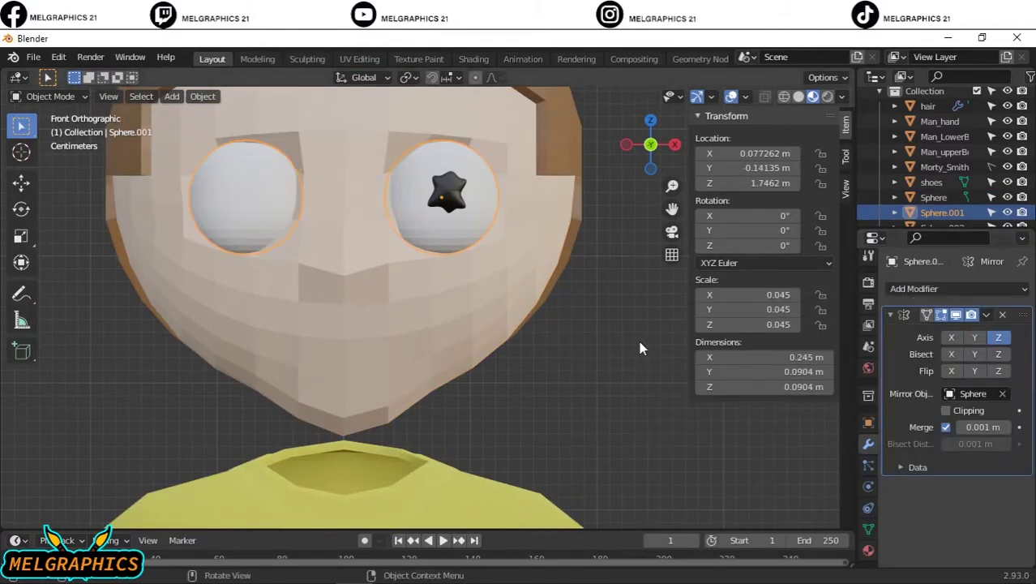
click(243, 199)
right_click(308, 336)
click(440, 352)
click(956, 289)
click(721, 464)
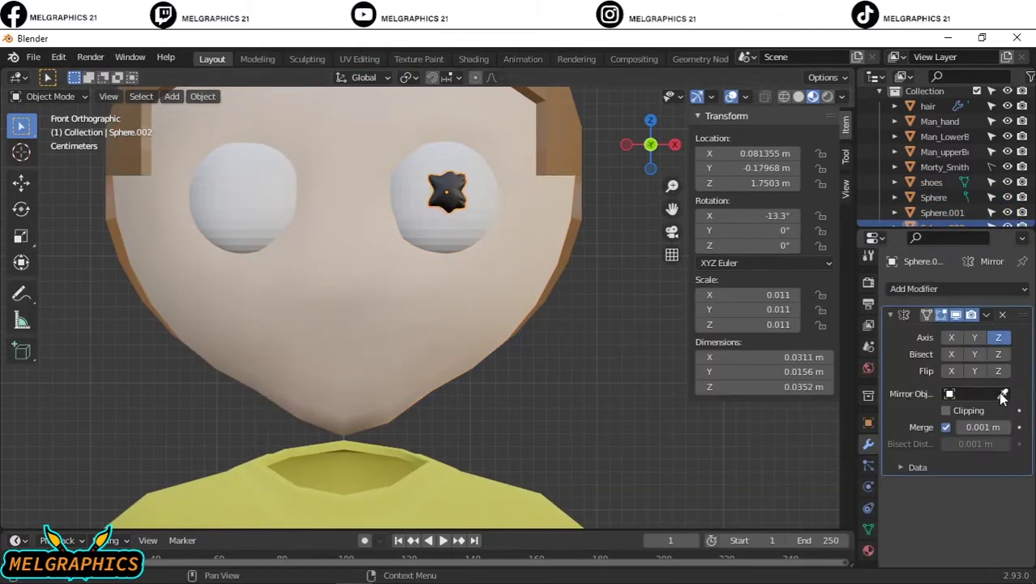
Inspect both mirrored eyes from side and front, then select the head sphere.
click(458, 223)
scroll(567, 324, down, 8)
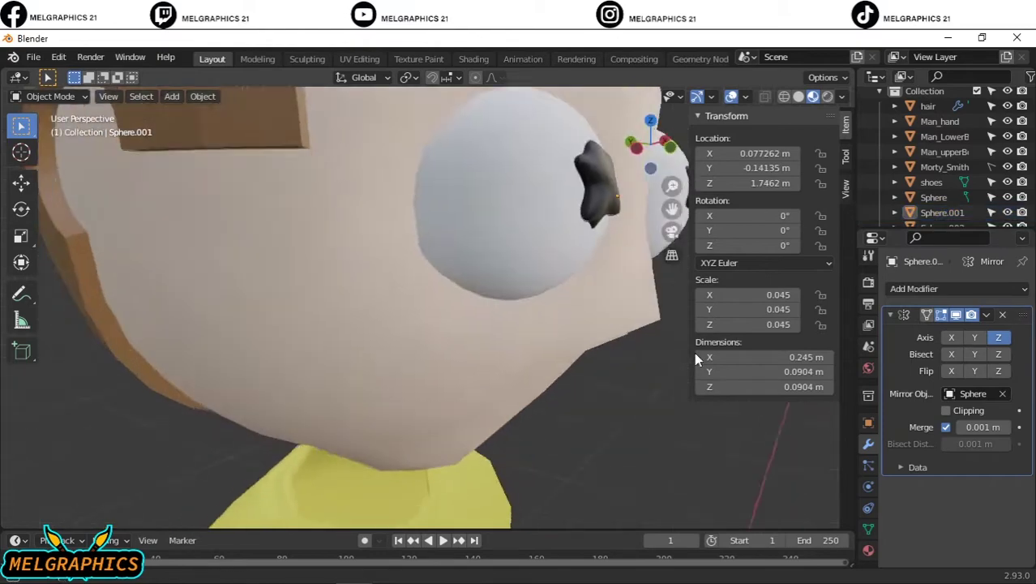
scroll(565, 333, up, 5)
scroll(413, 293, up, 2)
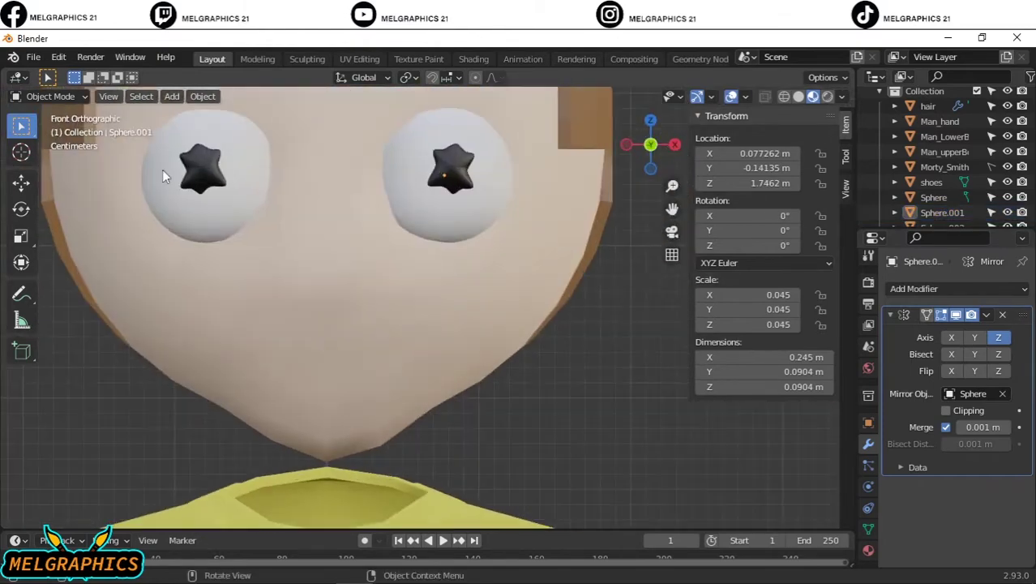
middle_drag(557, 384, 557, 367)
click(555, 368)
key(KP_3)
key(KP_1)
click(50, 96)
Sculpt the head's lower face narrower with a 38 px Draw Sharp brush, then return to Object Mode.
click(58, 141)
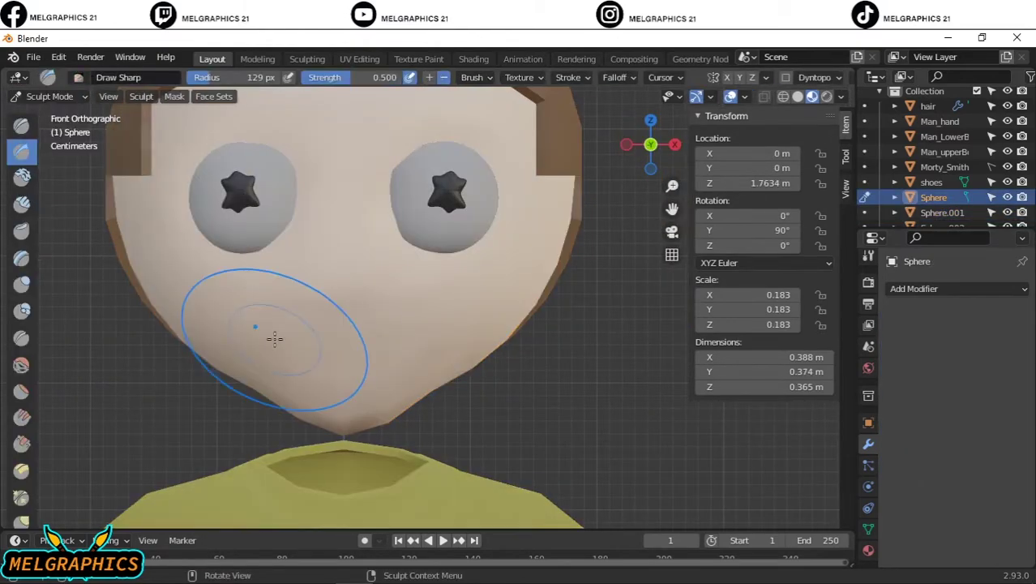
scroll(405, 340, down, 6)
scroll(391, 412, up, 5)
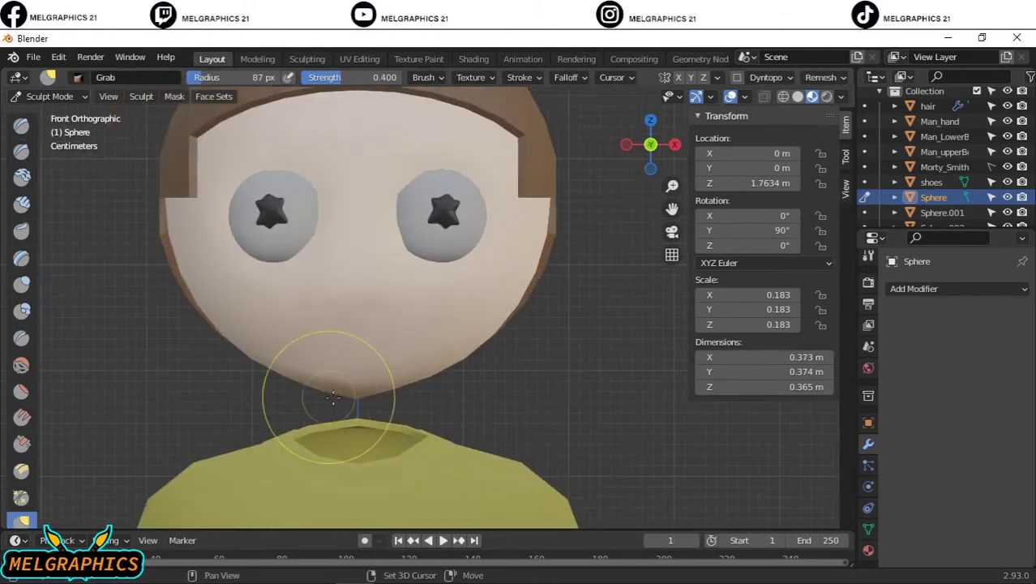
scroll(333, 397, down, 3)
scroll(532, 394, up, 5)
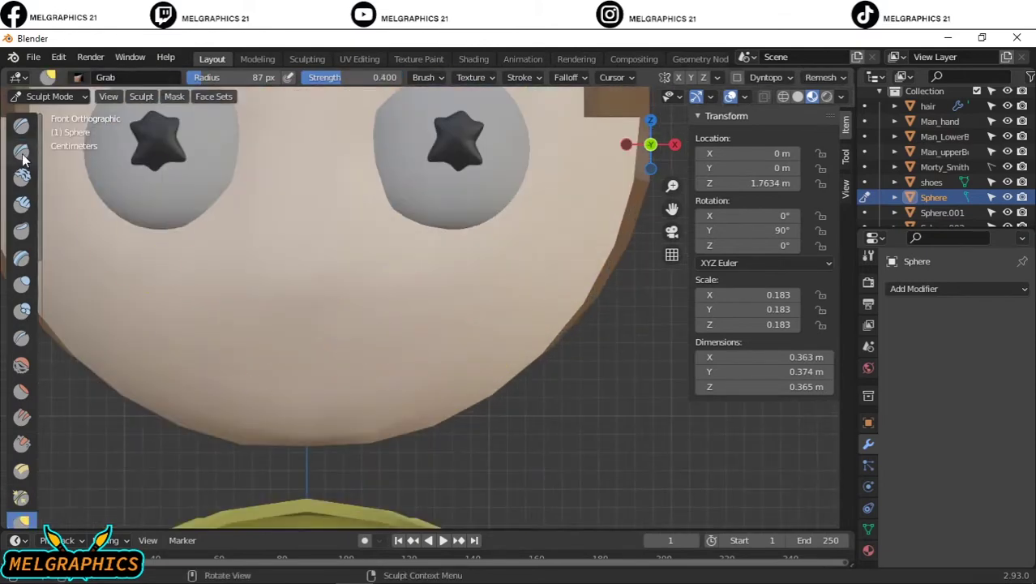
click(453, 366)
middle_drag(454, 367, 487, 381)
key(KP_1)
scroll(562, 388, down, 4)
scroll(428, 289, up, 5)
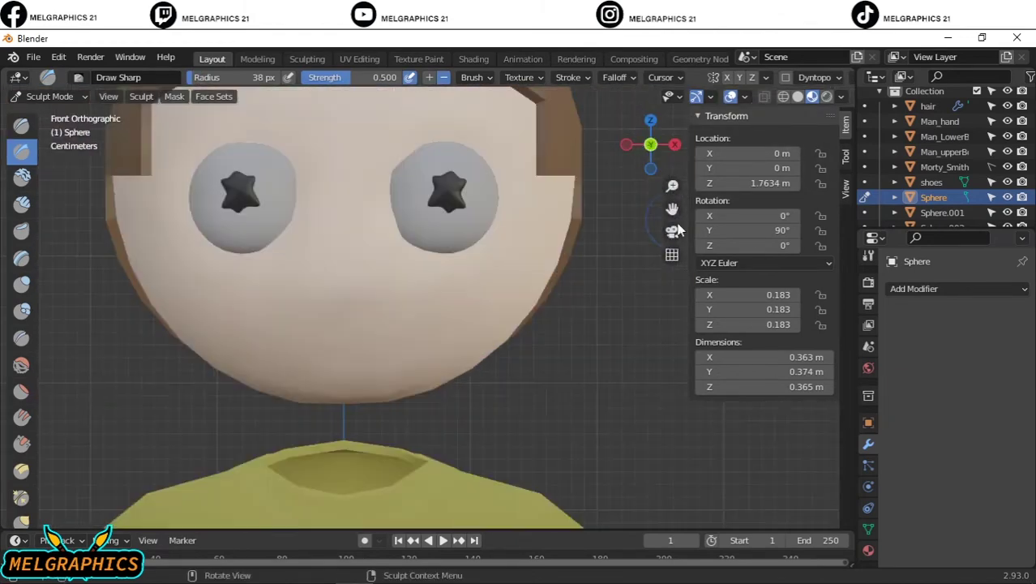
key(ctrl+Tab)
Add a UV Sphere and scale it down to a small size.
key(shift+a)
click(458, 314)
key(s)
click(431, 210)
scroll(430, 210, up, 5)
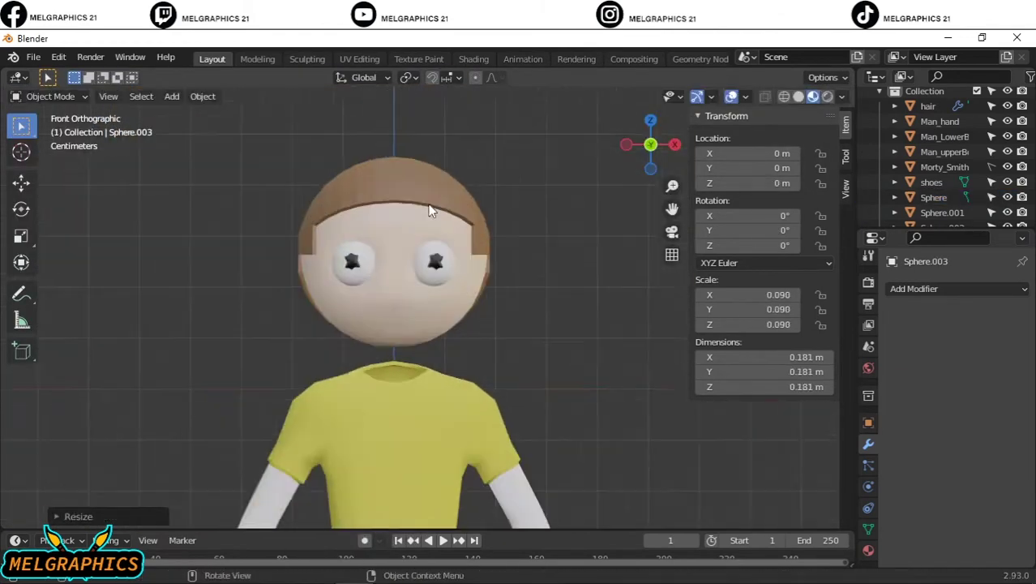
click(438, 235)
scroll(627, 495, up, 3)
Apply Shade Smooth to the hair.
click(556, 286)
right_click(556, 286)
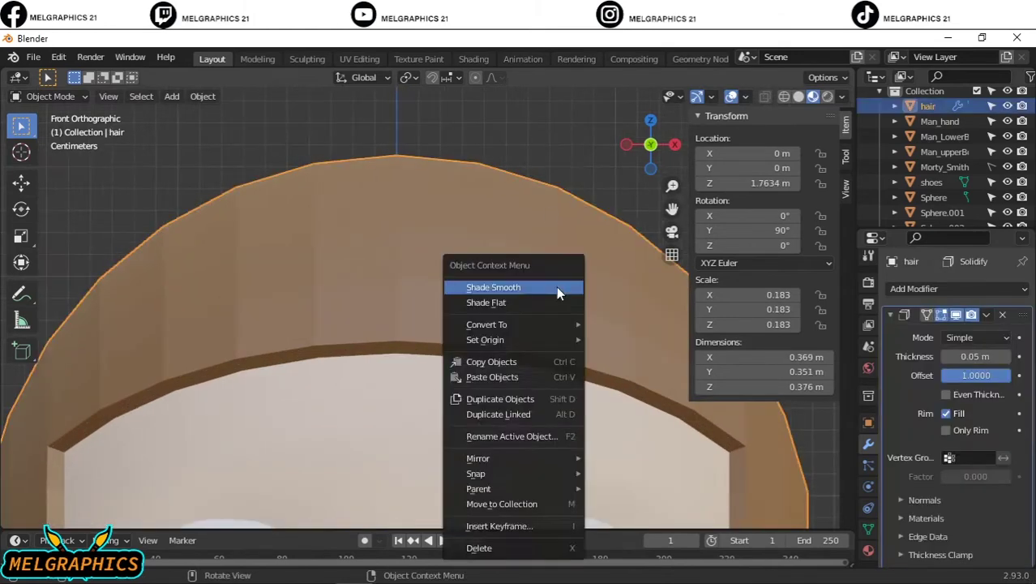
scroll(413, 394, down, 3)
click(950, 200)
Shrink the small sphere and set it on the forehead surface, checking from the side.
click(611, 225)
key(s)
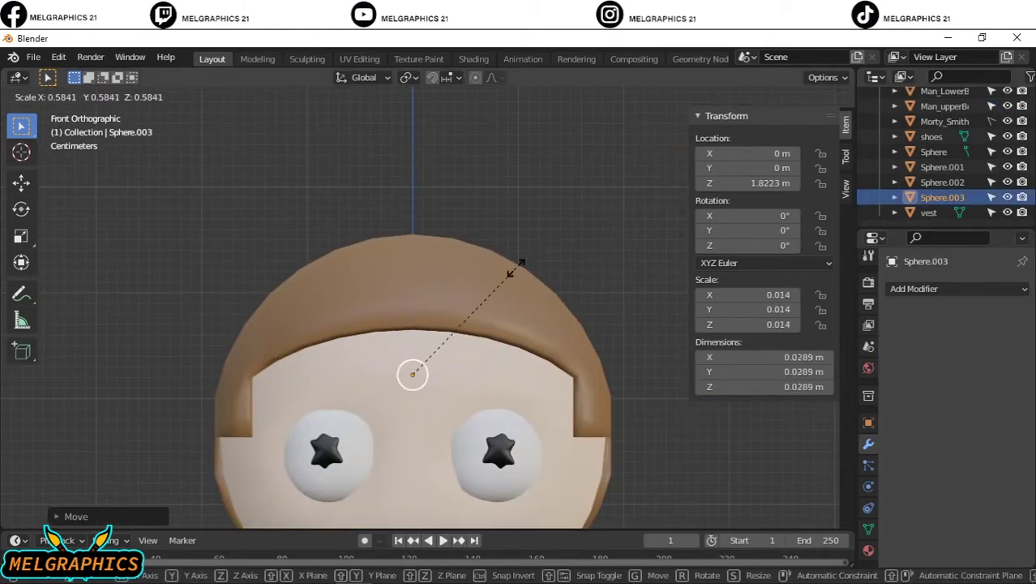
click(607, 290)
scroll(466, 308, up, 3)
key(s)
click(423, 304)
key(KP_3)
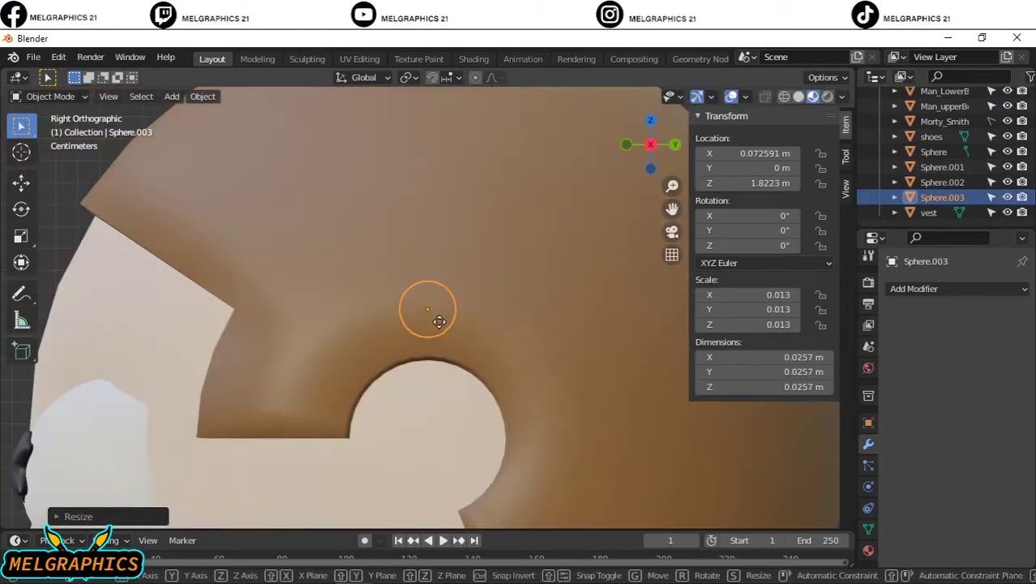
key(KP_1)
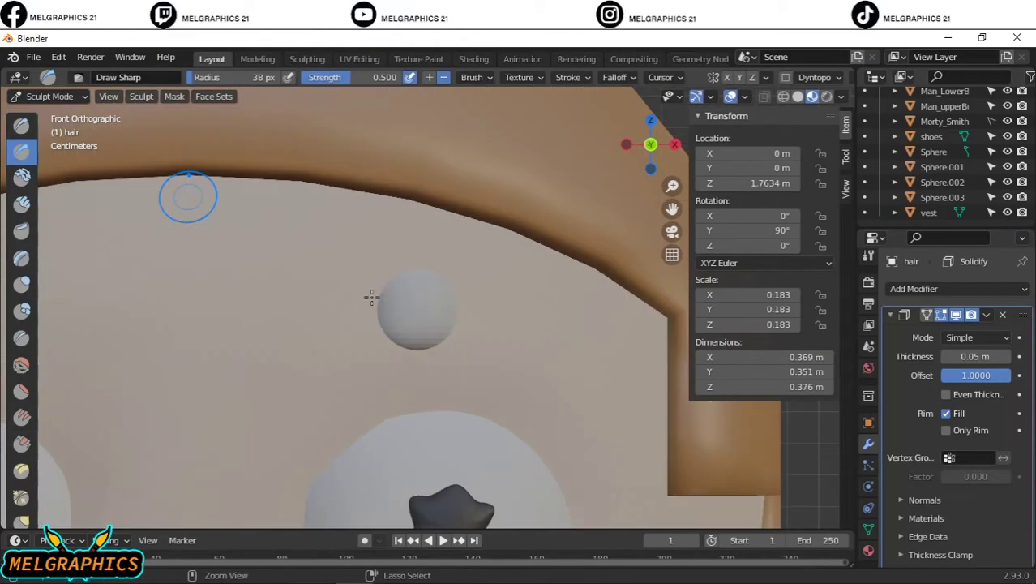
Sculpt the small sphere into a curved eyebrow arc with the Grab brush.
key(ctrl+Tab)
click(415, 292)
key(ctrl+Tab)
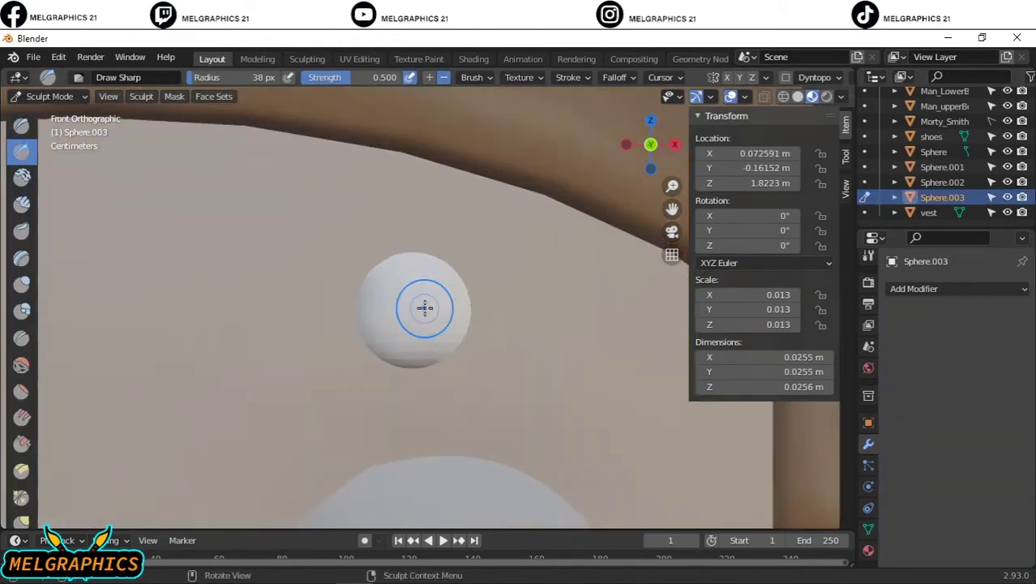
key(g)
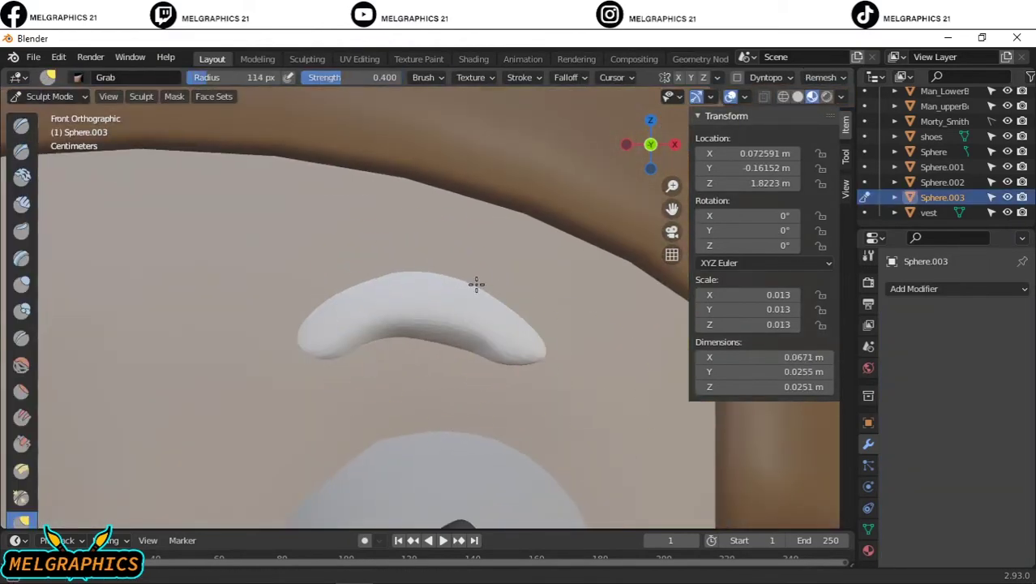
scroll(485, 369, down, 5)
scroll(557, 373, up, 5)
middle_drag(321, 334, 84, 389)
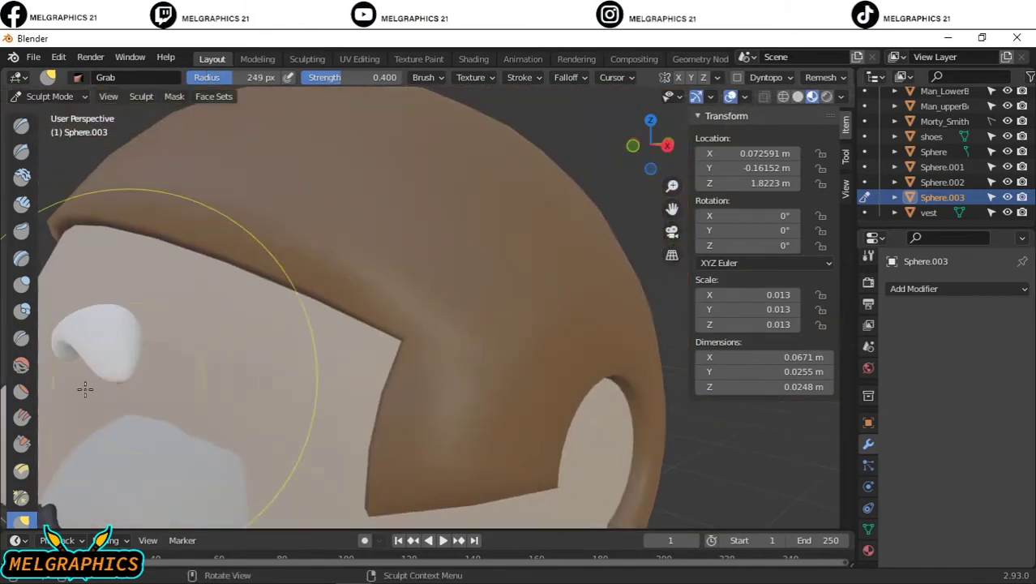
key(KP_1)
drag(492, 338, 377, 341)
scroll(479, 342, down, 4)
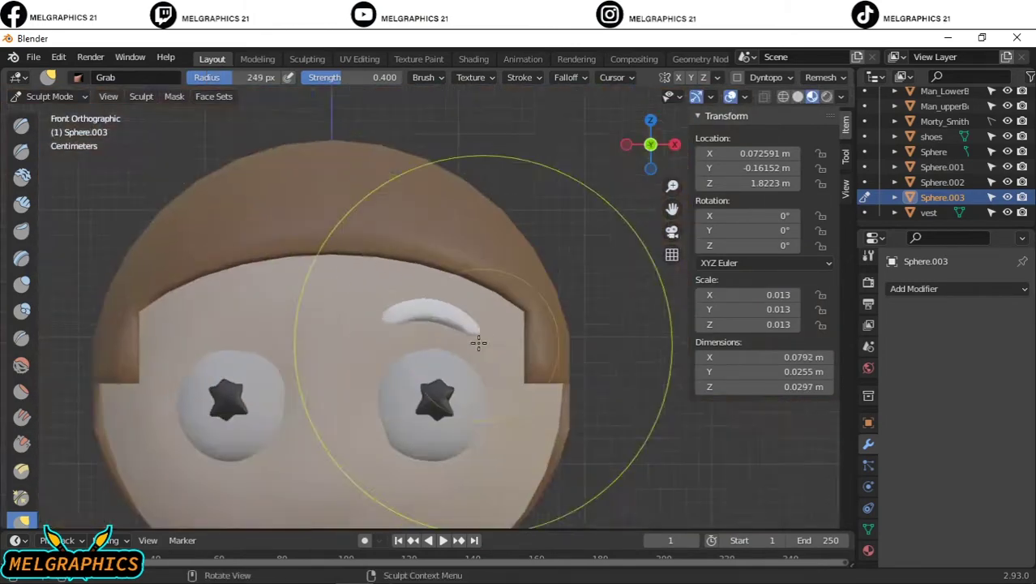
scroll(437, 281, up, 4)
Lower the eyebrow toward the eye and tilt it about 8 degrees around Z.
key(ctrl+Tab)
key(g)
click(436, 334)
key(r)
key(z)
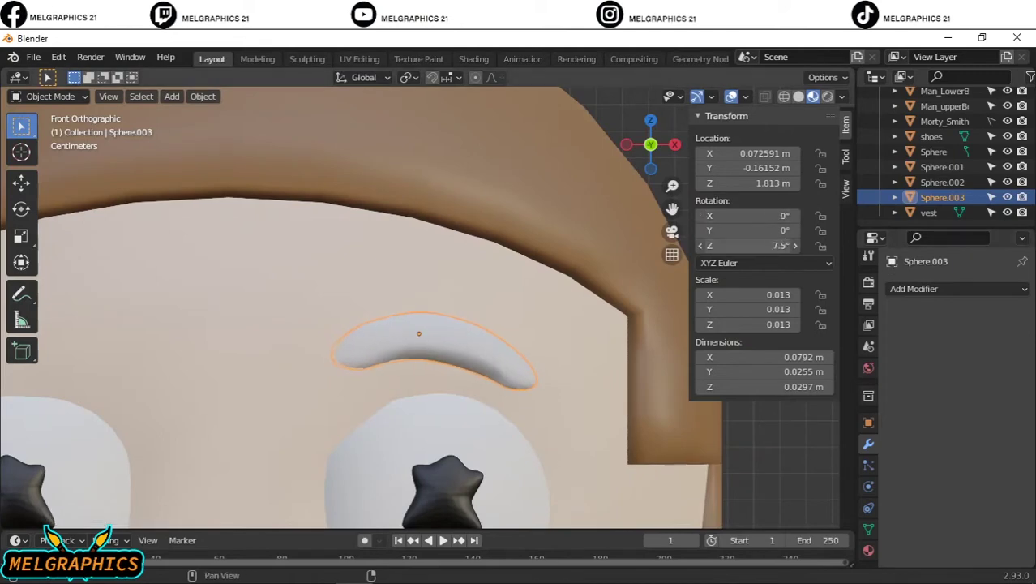
middle_drag(422, 341, 704, 470)
key(KP_1)
scroll(486, 349, down, 2)
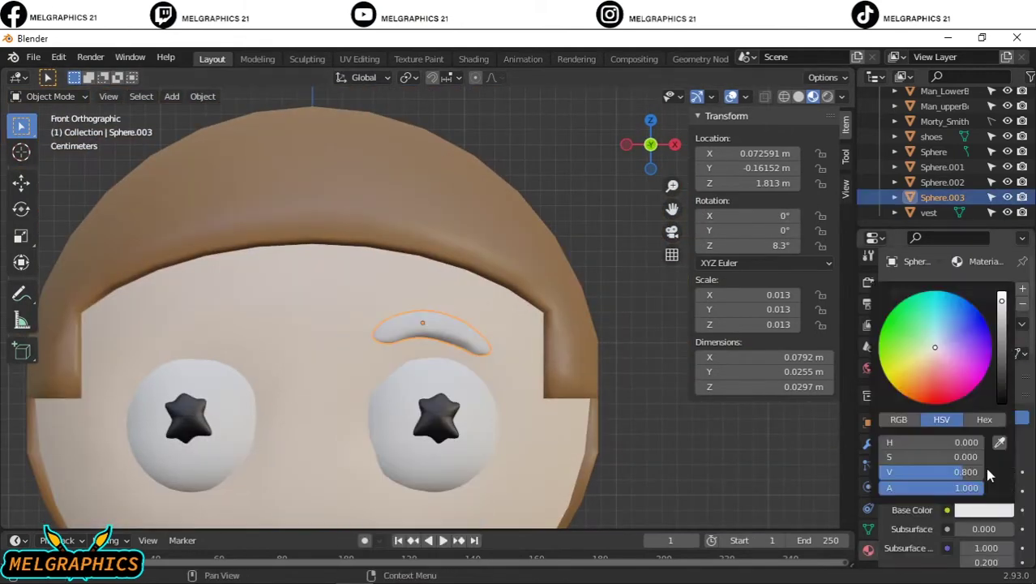
Add a Mirror modifier on X with the head Sphere as mirror object, making both eyebrows.
click(932, 288)
click(714, 442)
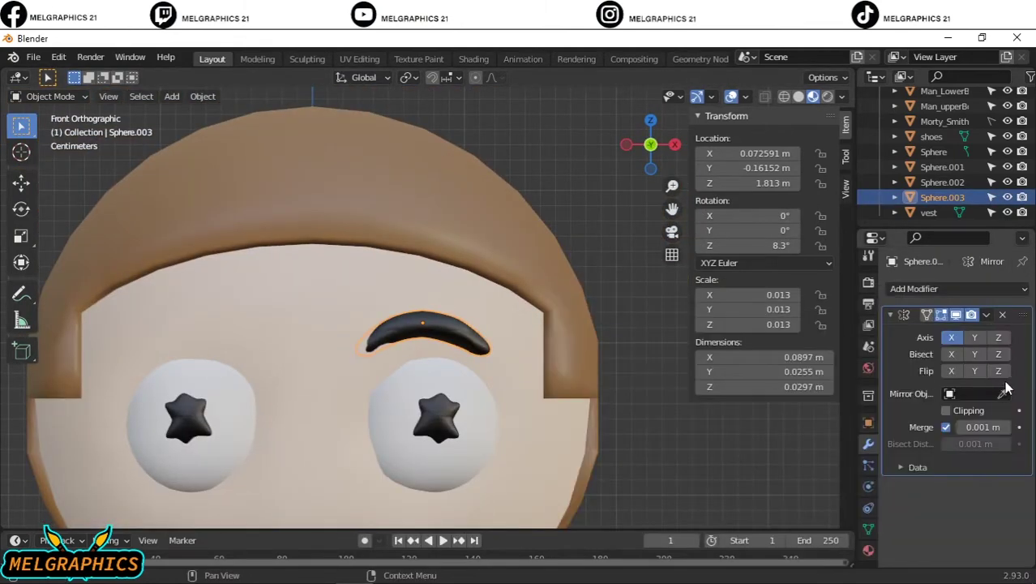
click(952, 338)
click(1002, 393)
click(339, 317)
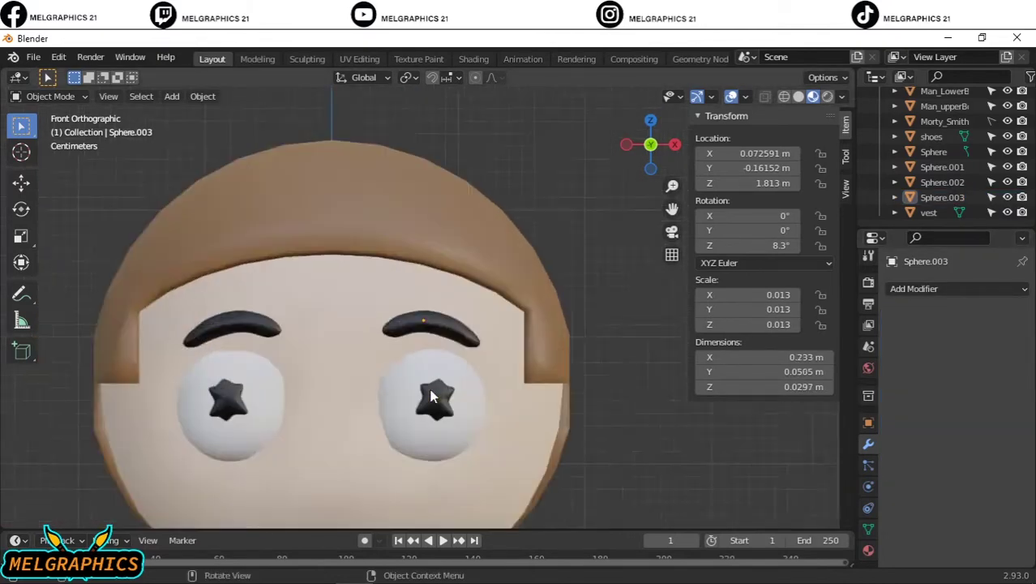
scroll(425, 399, down, 5)
key(shift+a)
Add a new UV Sphere, shrink it to 0.035 and move it up to eye height.
click(578, 322)
key(s)
click(427, 470)
key(g)
key(x)
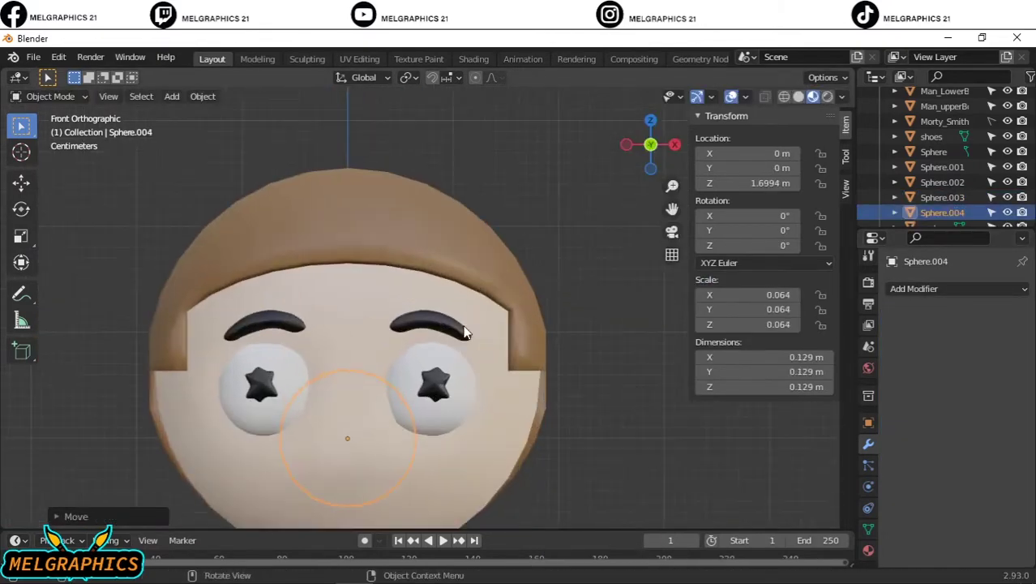
middle_drag(437, 365, 476, 309)
key(KP_1)
key(g)
key(z)
click(334, 394)
Place the sphere at the side of the head as an ear.
key(KP_3)
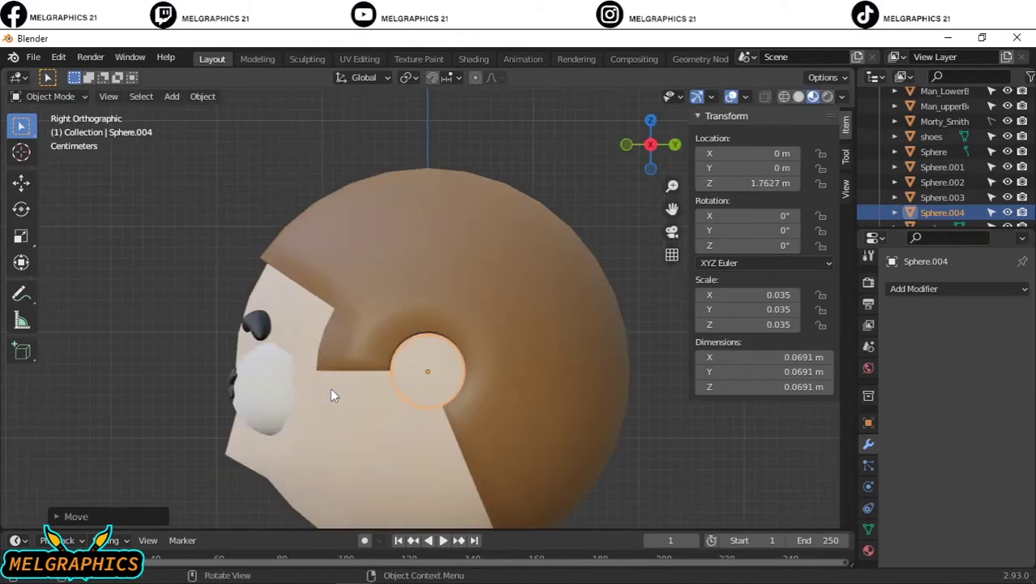
key(KP_1)
key(g)
key(x)
click(606, 388)
middle_drag(606, 388, 425, 381)
key(KP_1)
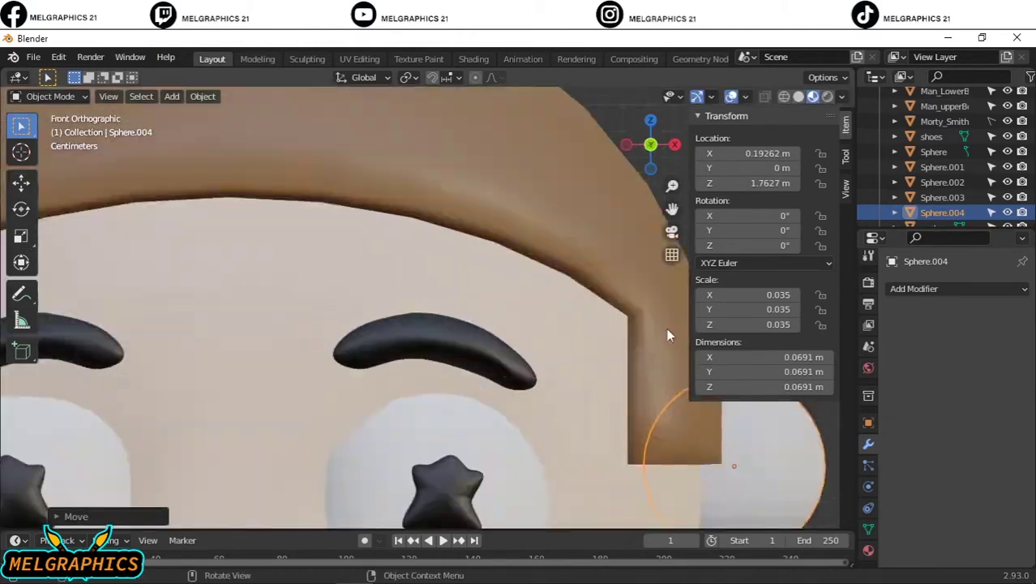
scroll(666, 328, up, 3)
Sculpt the ear sphere into an ear shape and return to Object Mode.
key(ctrl+Tab)
middle_drag(363, 315, 487, 373)
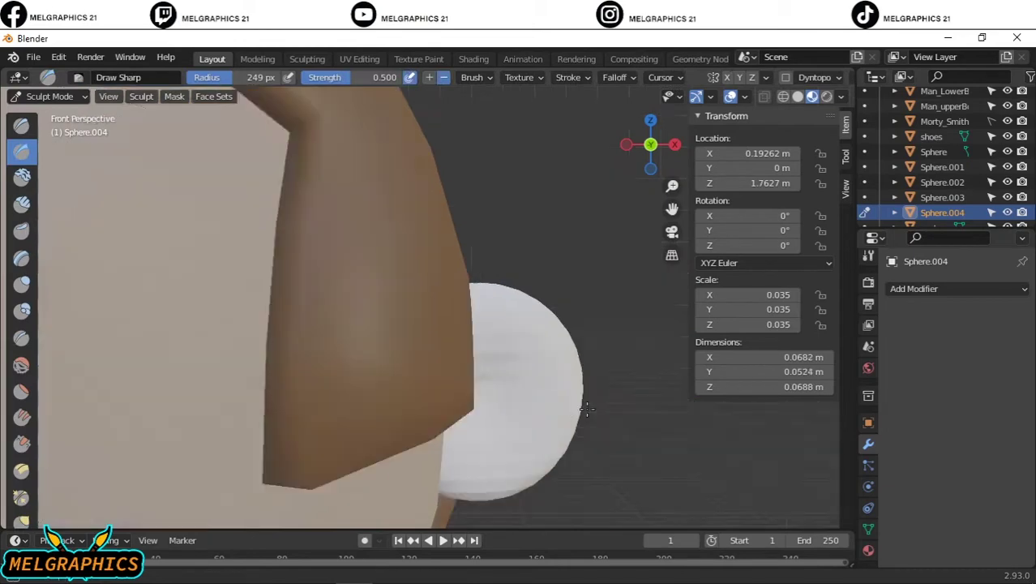
mouse_move(454, 348)
mouse_down()
mouse_move(487, 383)
mouse_move(569, 371)
mouse_up()
key(KP_1)
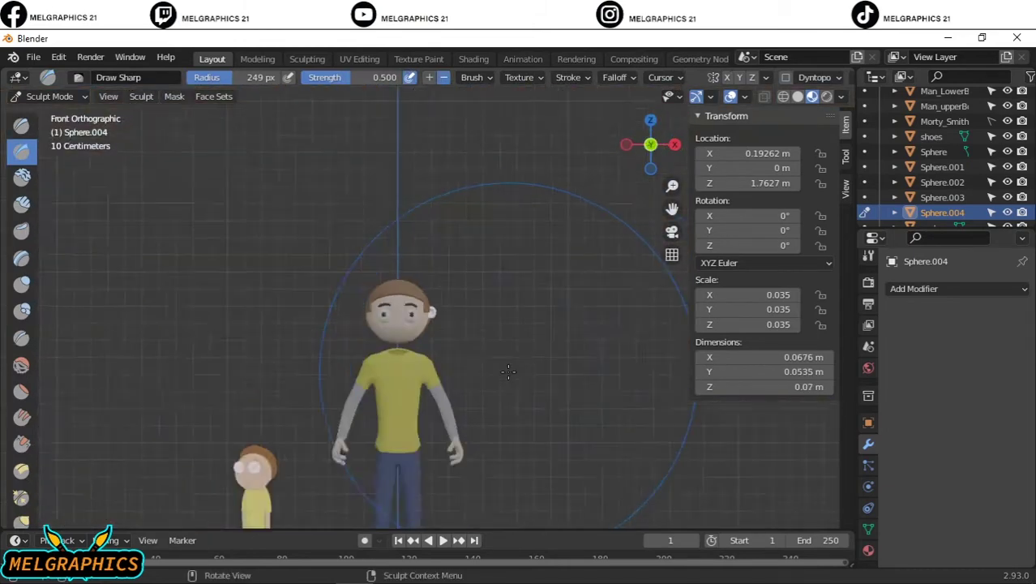
click(49, 96)
click(50, 91)
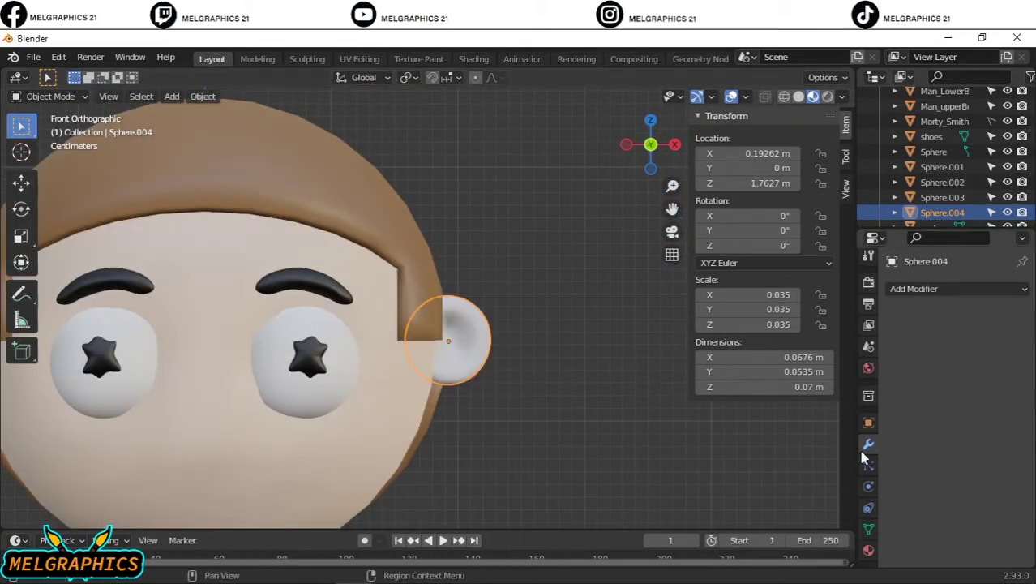
Add and apply a Mirror modifier across the head so both ears exist.
click(956, 289)
click(971, 393)
key(ctrl+a)
drag(672, 208, 781, 208)
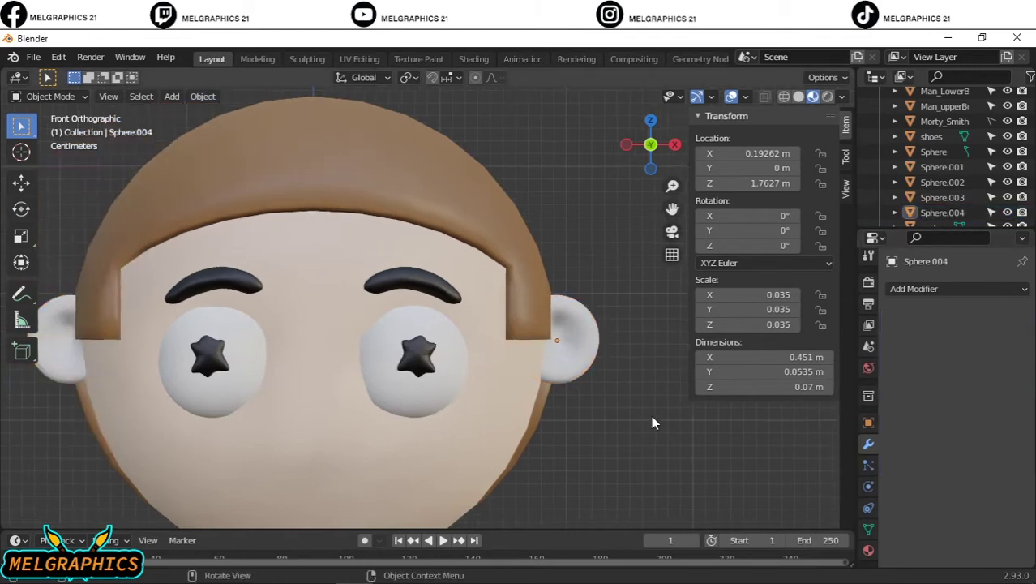
Give the ears a new material with a pale skin-tone Base Color.
click(868, 550)
click(945, 354)
click(983, 510)
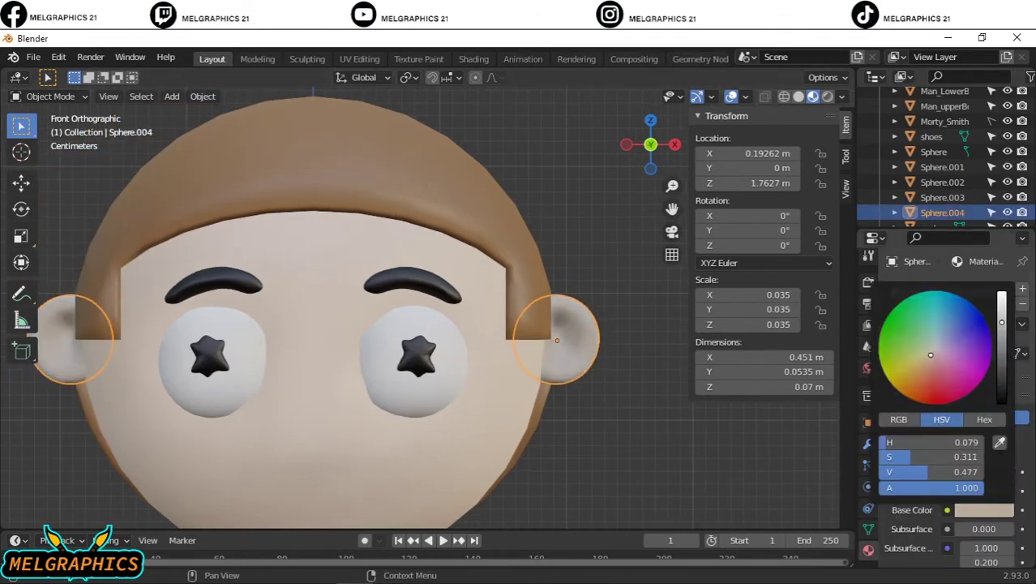
scroll(627, 428, down, 8)
scroll(389, 415, down, 2)
scroll(389, 415, up, 5)
mouse_move(390, 415)
middle_down()
mouse_move(266, 391)
mouse_move(523, 436)
middle_up()
click(361, 365)
key(KP_1)
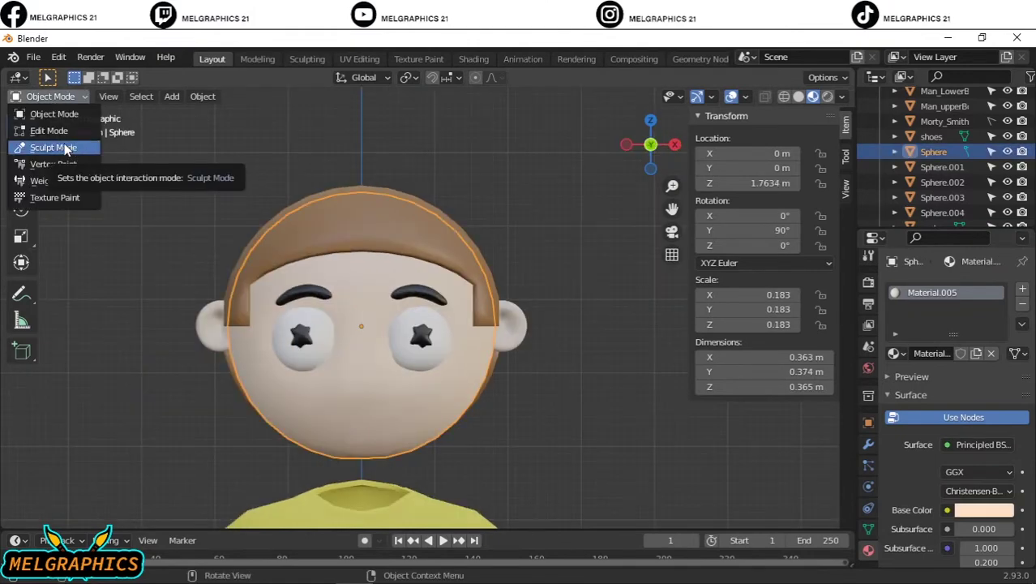
Sculpt the head with an enlarged Grab brush, pulling the chin into a rounder shape.
click(53, 150)
middle_drag(367, 456, 674, 408)
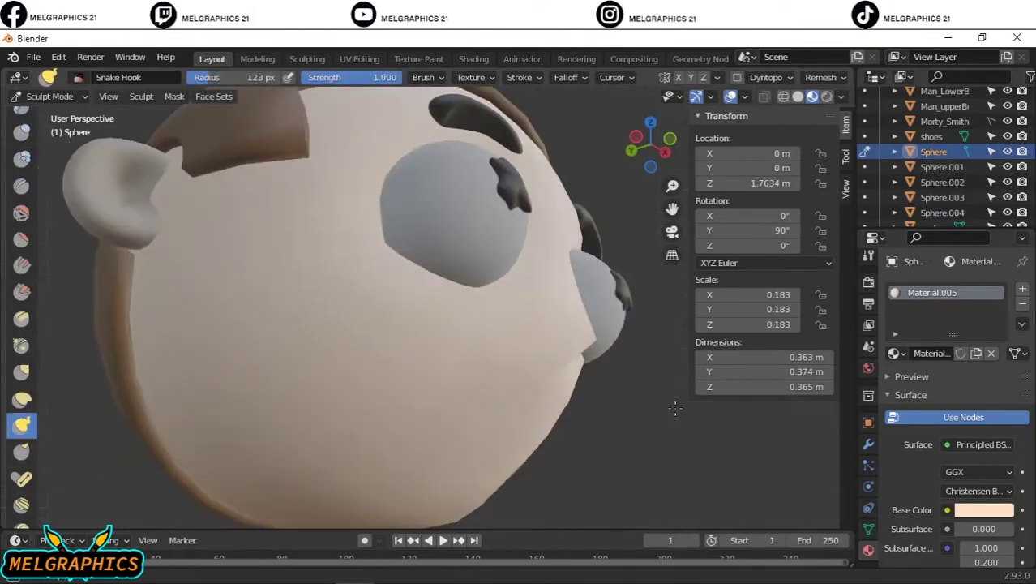
key(KP_1)
middle_drag(370, 474, 245, 456)
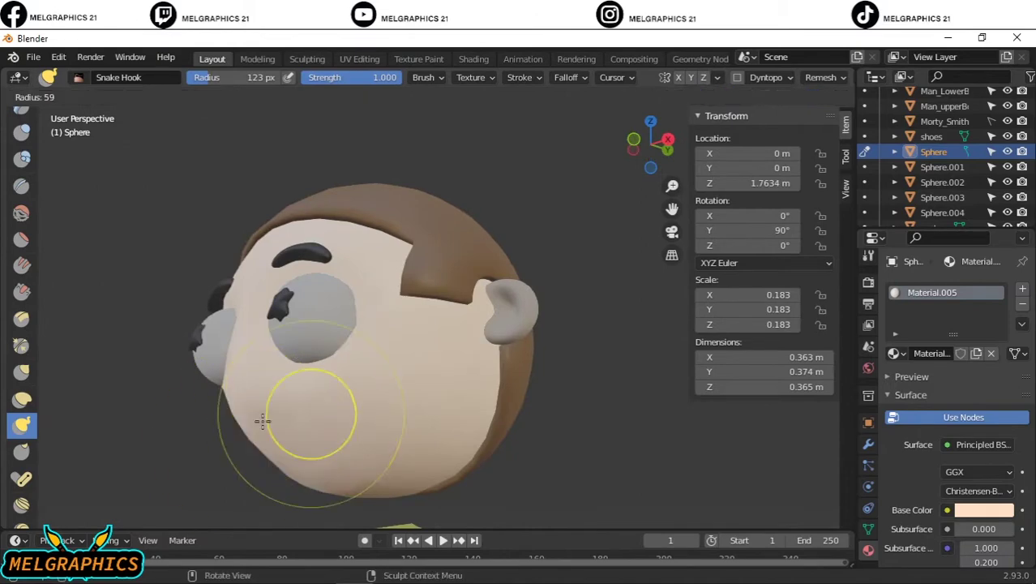
click(262, 420)
key(KP_1)
key(shift+c)
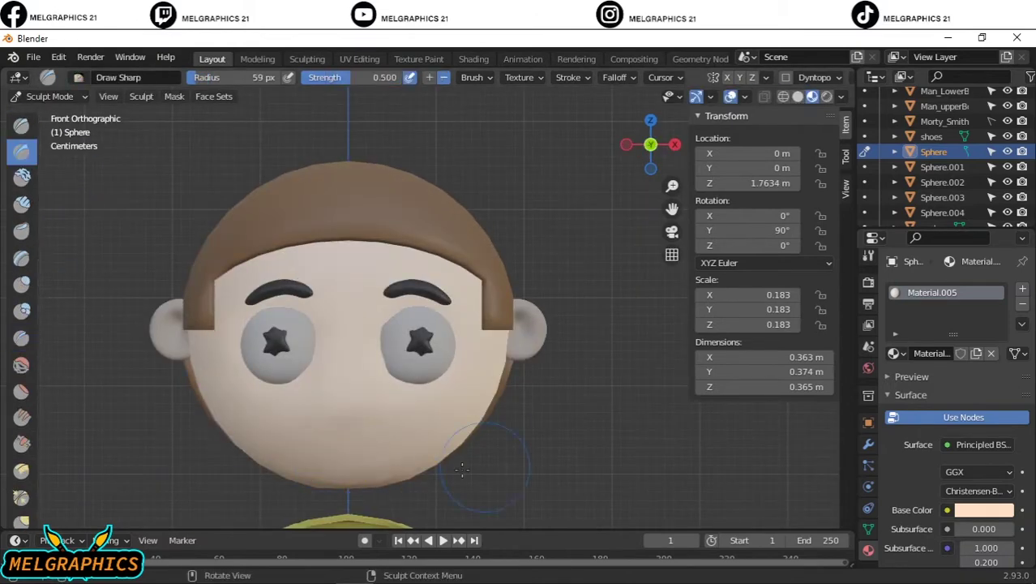
middle_drag(461, 468, 226, 359)
key(g)
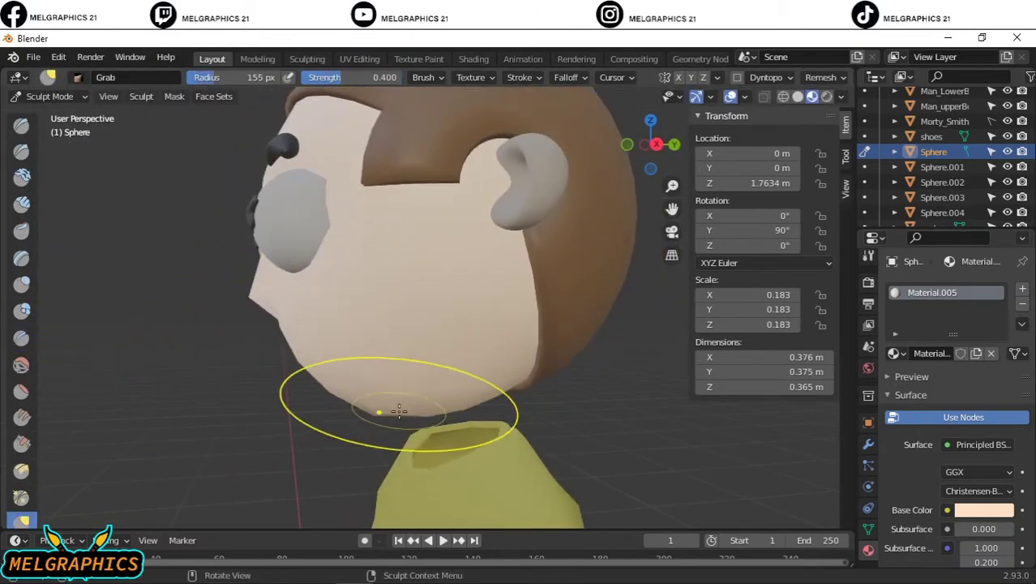
key(KP_1)
key(f)
click(600, 359)
middle_drag(421, 386, 473, 386)
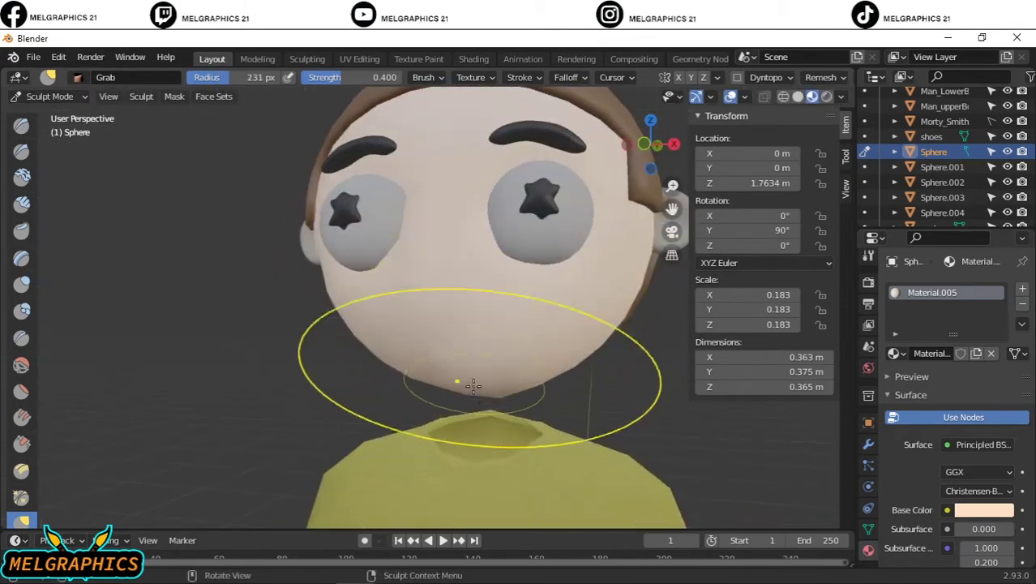
key(KP_1)
Check the reshaped jaw from side and front views and switch to the Crease brush.
mouse_move(539, 370)
middle_down()
mouse_move(340, 386)
mouse_move(474, 393)
mouse_move(277, 348)
mouse_move(617, 394)
mouse_move(536, 416)
mouse_move(443, 386)
middle_up()
key(KP_3)
key(KP_1)
key(KP_1)
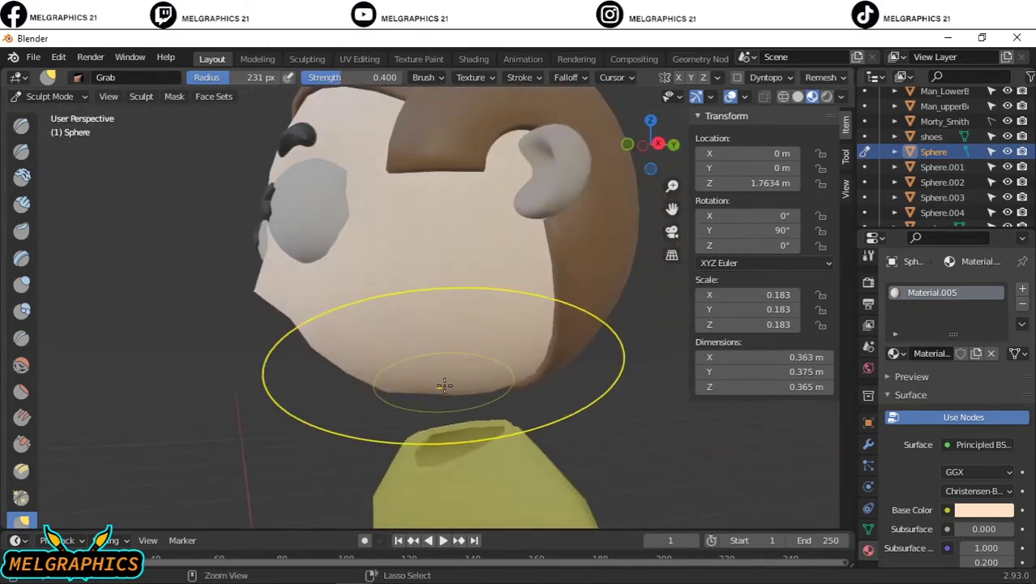
key(KP_1)
mouse_move(561, 462)
middle_down()
mouse_move(532, 437)
mouse_move(513, 382)
mouse_move(613, 285)
mouse_move(486, 365)
middle_up()
key(KP_1)
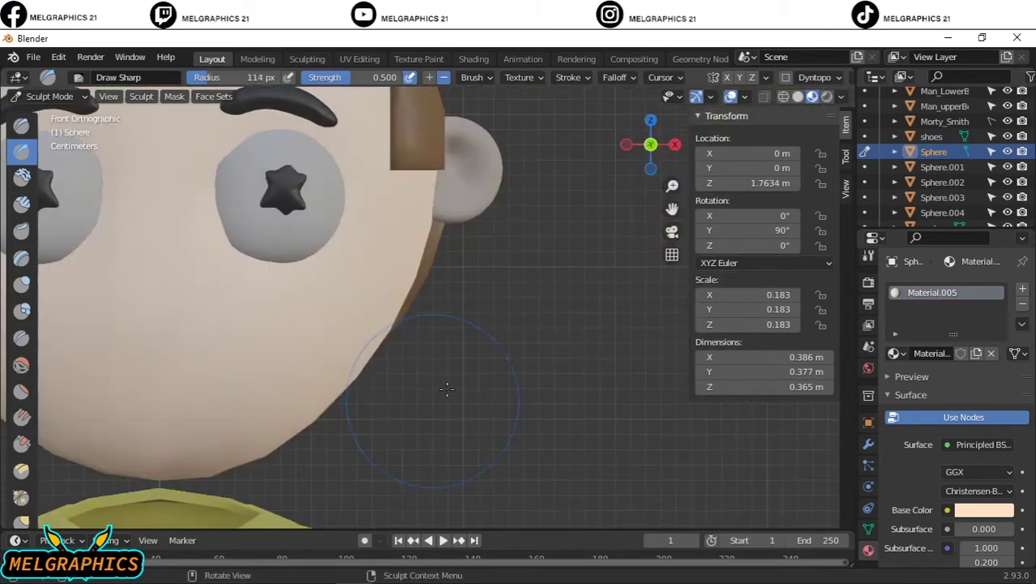
key(KP_1)
mouse_move(329, 428)
middle_down()
mouse_move(770, 393)
mouse_move(367, 436)
middle_up()
key(shift+c)
key(KP_1)
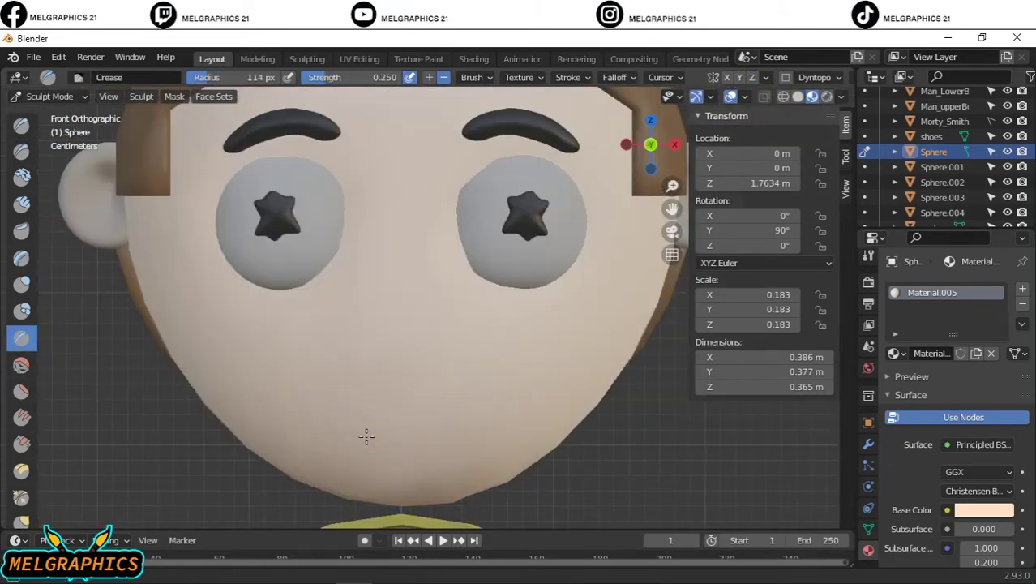
scroll(283, 338, down, 4)
scroll(502, 417, up, 2)
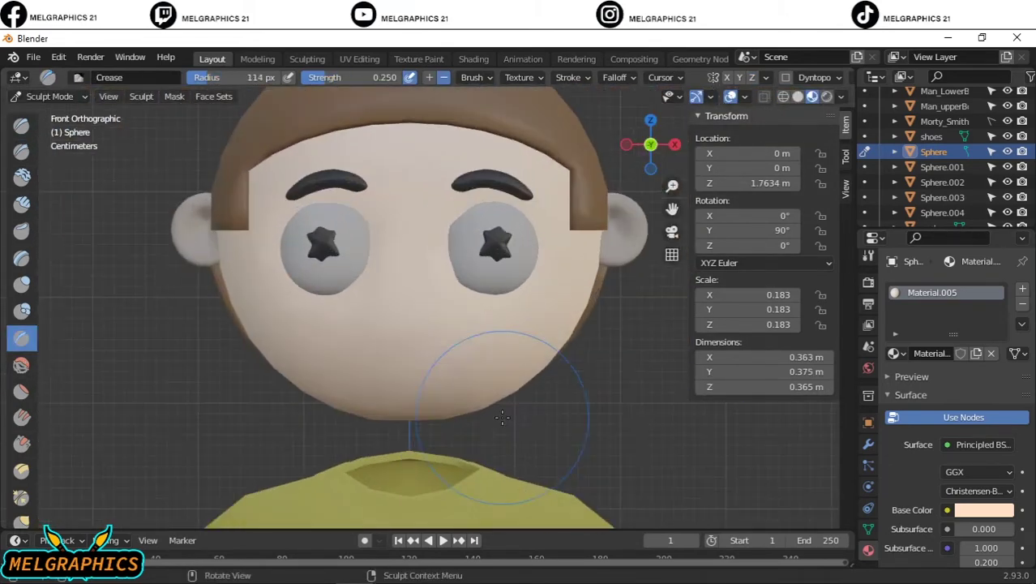
Select a face near the chin in Edit Mode, then return to Object Mode.
click(49, 130)
scroll(454, 422, up, 3)
click(466, 434)
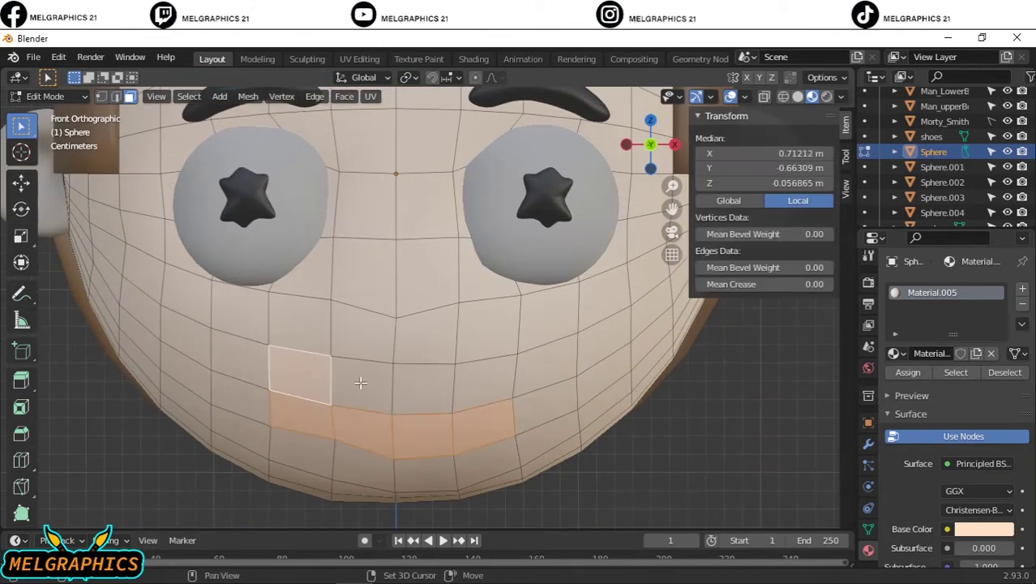
click(48, 95)
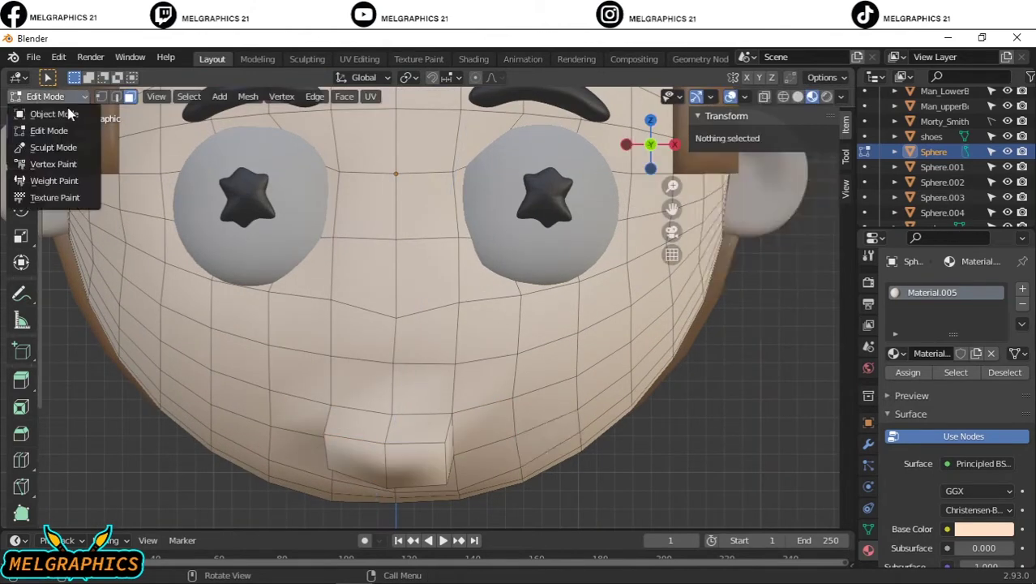
click(36, 112)
middle_drag(486, 325, 739, 402)
Add a Bevel modifier to the head.
right_click(384, 319)
click(384, 319)
click(869, 443)
click(956, 289)
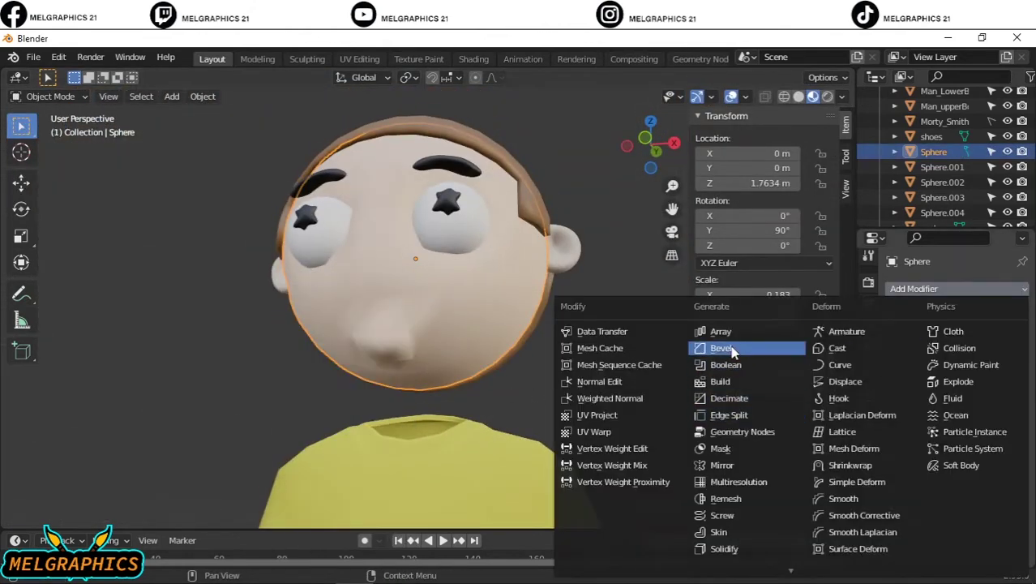
click(770, 342)
key(KP_1)
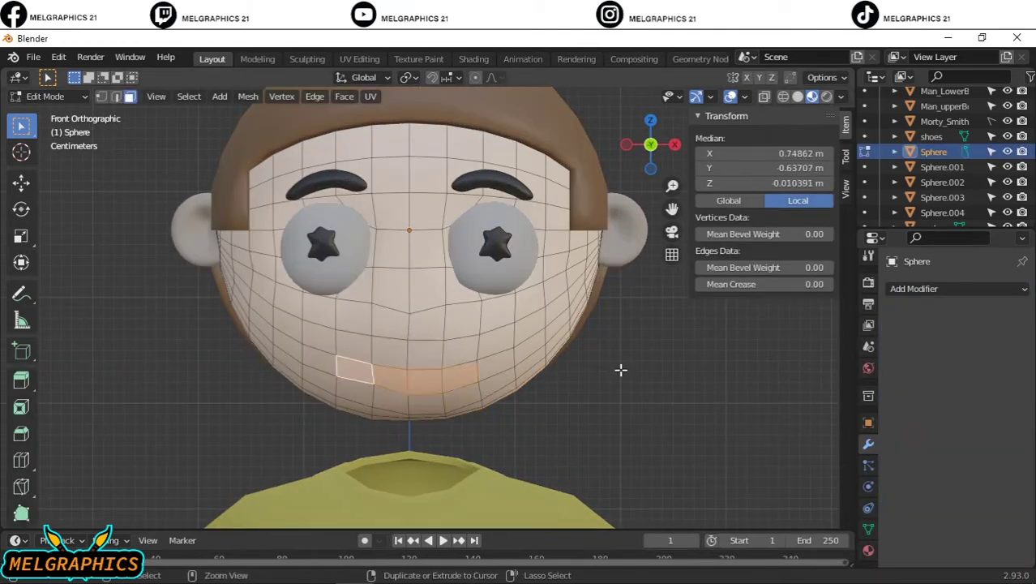
scroll(89, 156, up, 2)
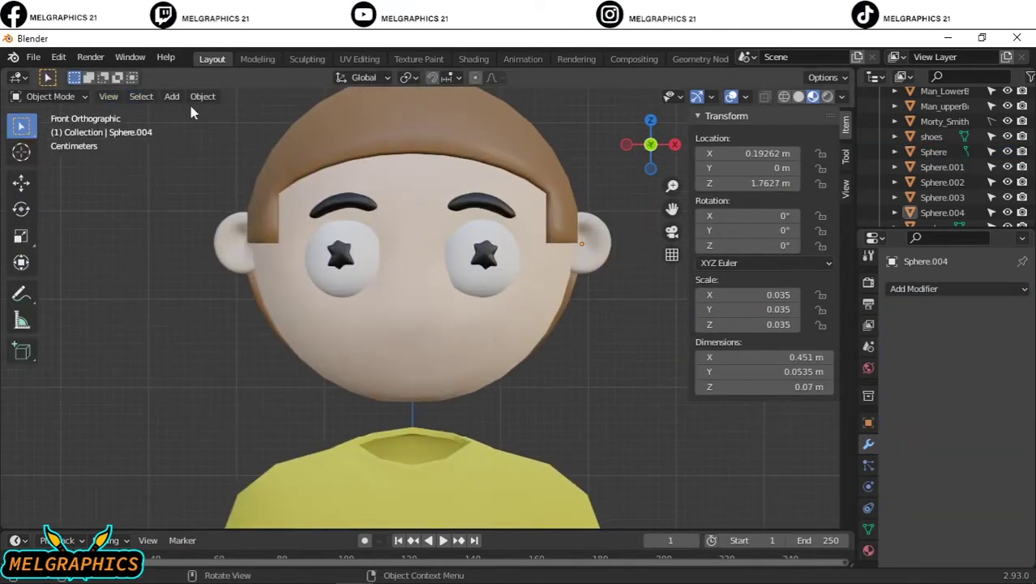
Scale the new cylinder down and position it in depth under the head as a neck.
key(s)
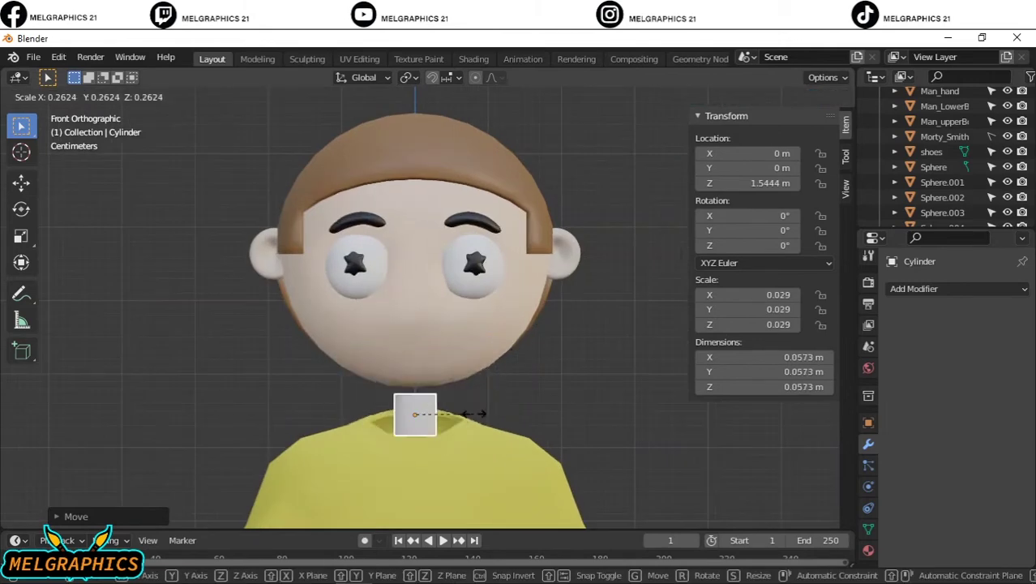
click(478, 414)
scroll(643, 416, up, 2)
key(KP_3)
key(g)
click(469, 451)
key(KP_1)
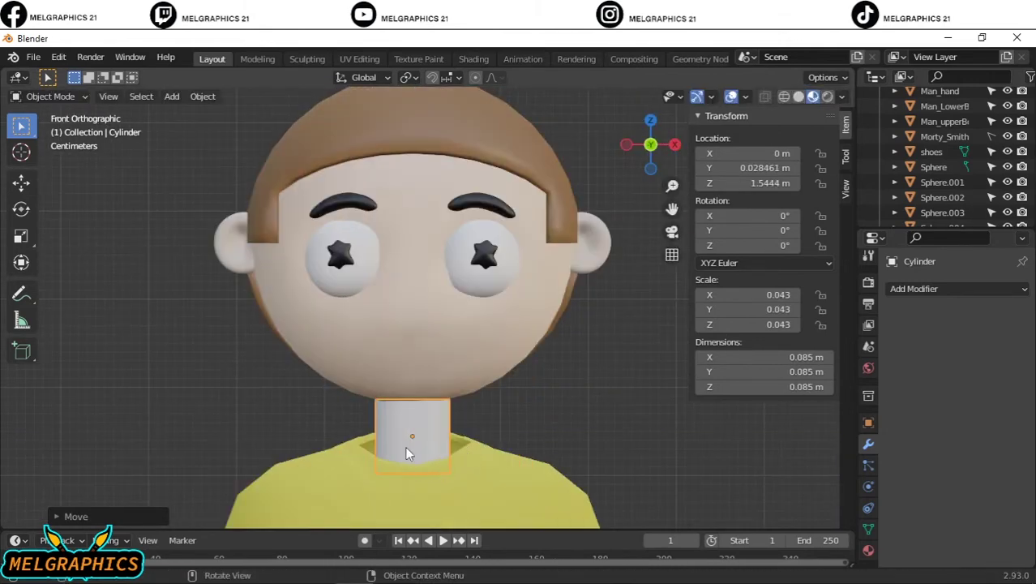
In Sculpt Mode, use an enlarged Grab brush to flare the neck wider, to 0.077 on X.
click(58, 147)
key(f)
scroll(443, 460, up, 5)
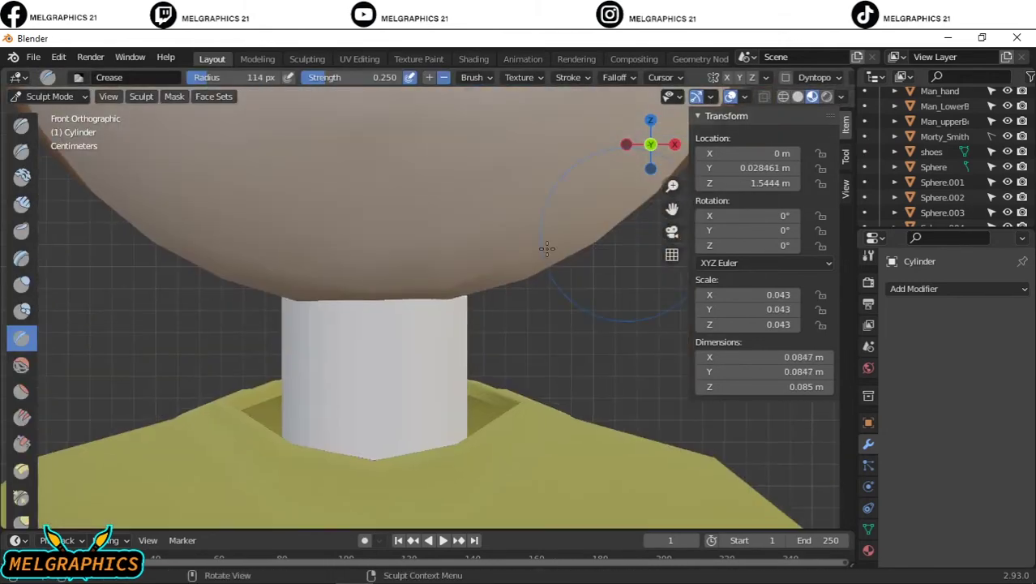
key(g)
key(f)
drag(486, 381, 511, 389)
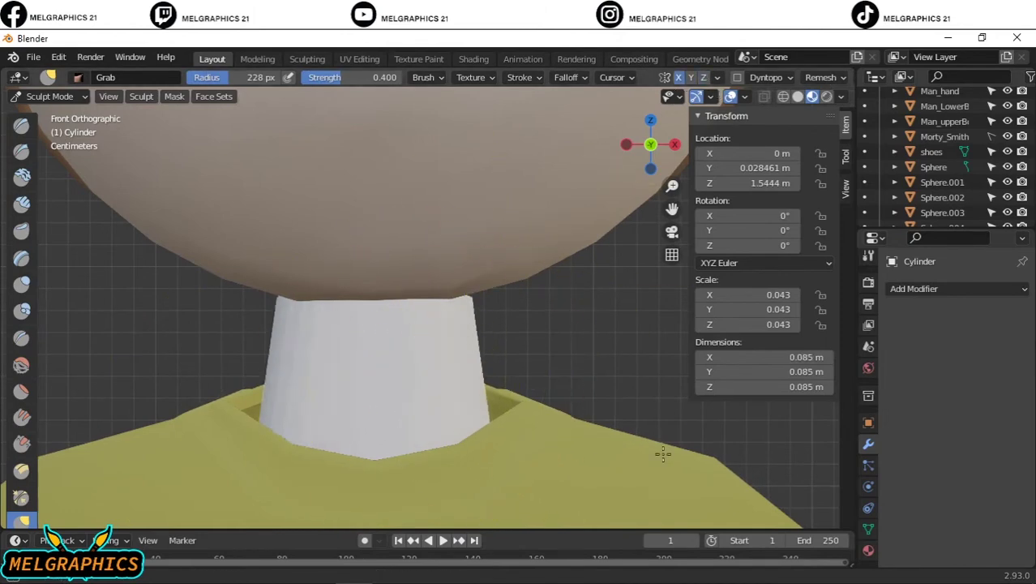
drag(466, 306, 558, 264)
middle_drag(614, 463, 431, 384)
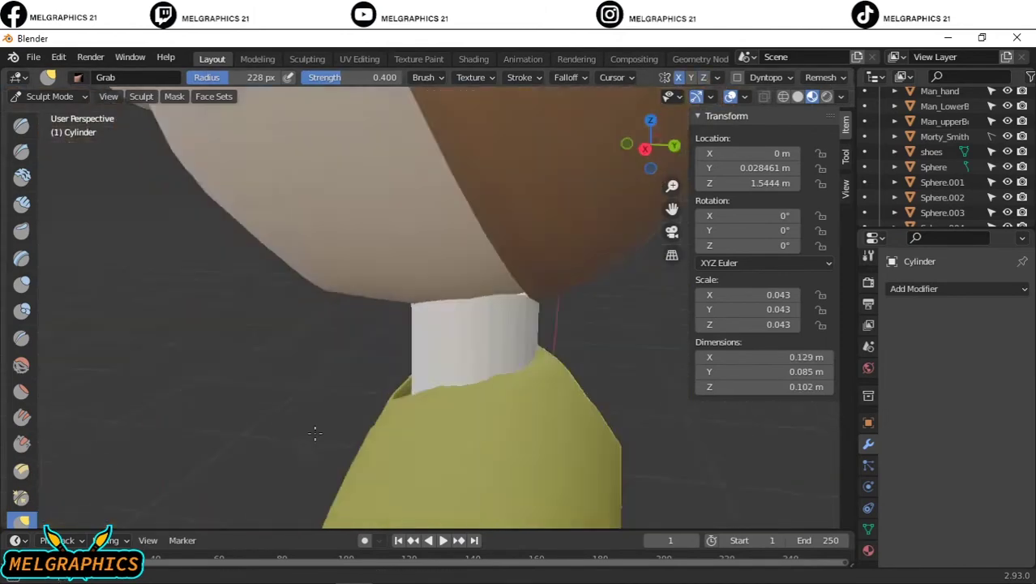
key(KP_1)
scroll(443, 342, up, 6)
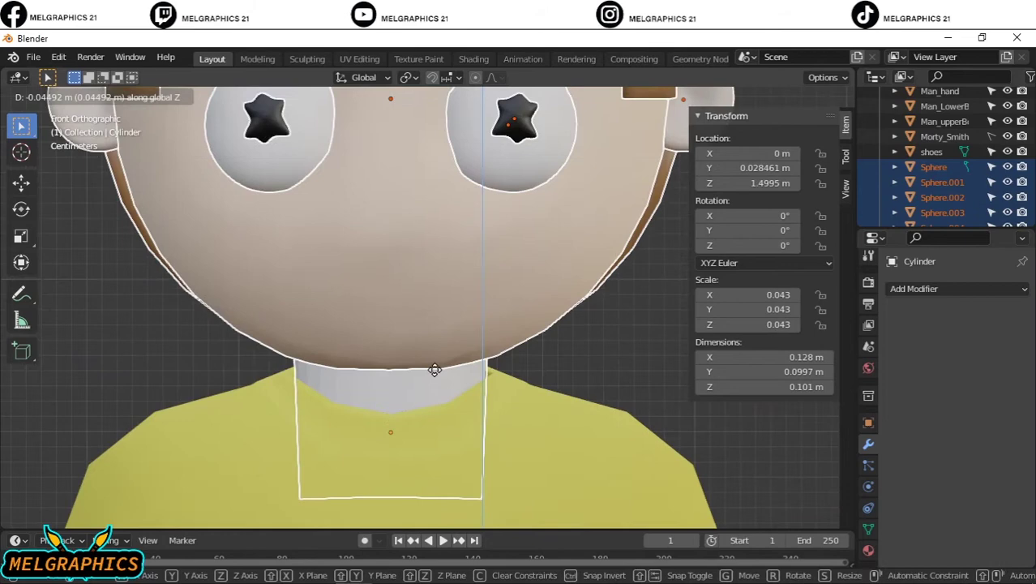
Lower the neck onto the collar and give it a skin-coloured material.
click(435, 340)
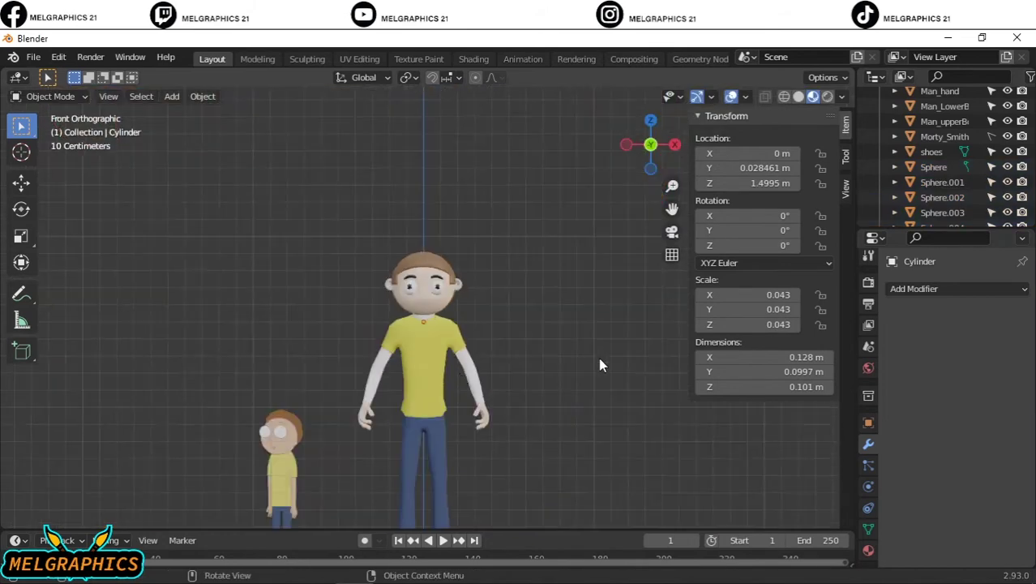
click(398, 386)
click(869, 551)
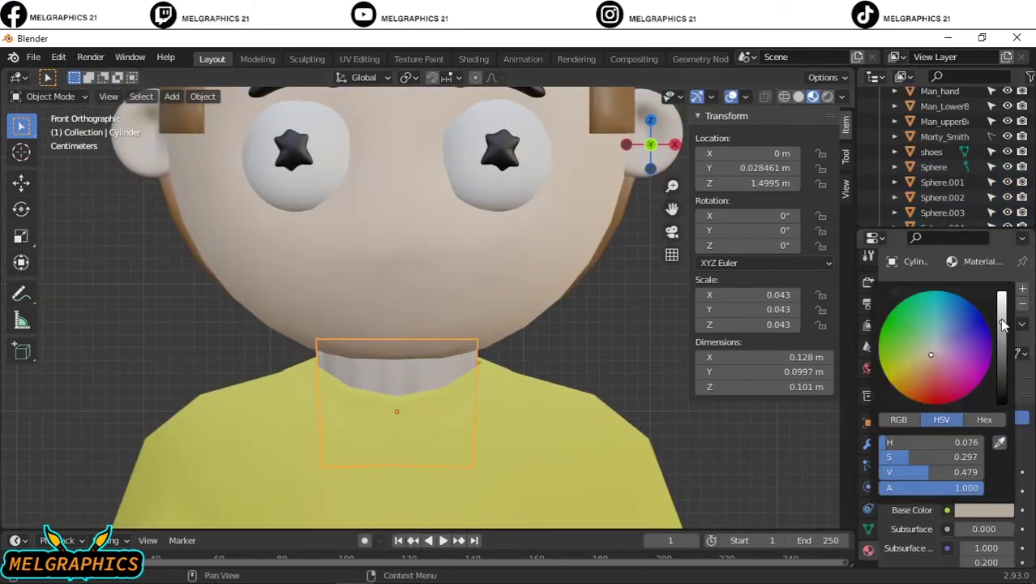
scroll(453, 487, down, 3)
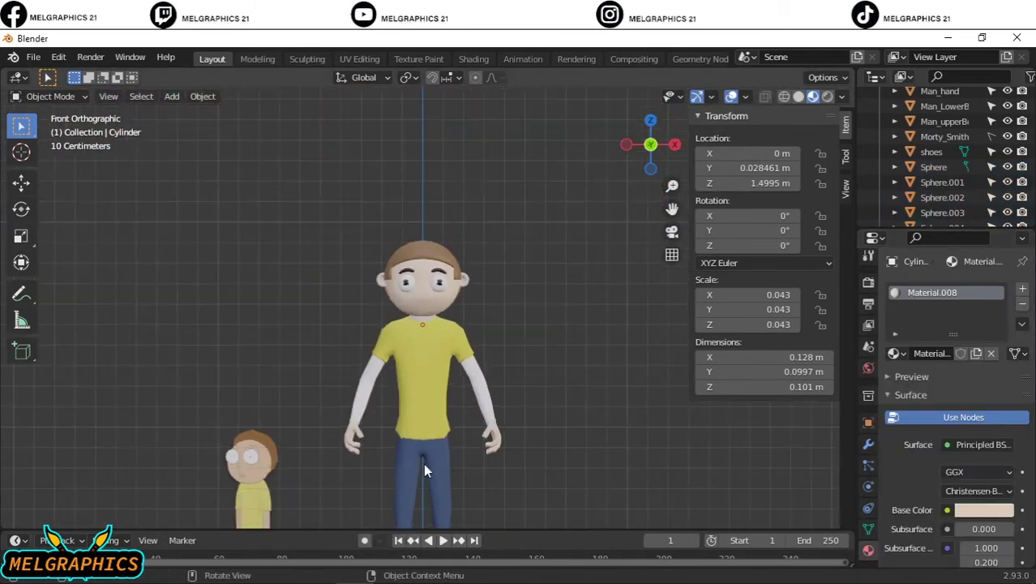
scroll(432, 341, down, 2)
Adjust the pants' shine, then set the yellow shirt to metallic 0.506 and roughness 0.414.
click(422, 381)
scroll(961, 446, down, 5)
key(KP_Decimal)
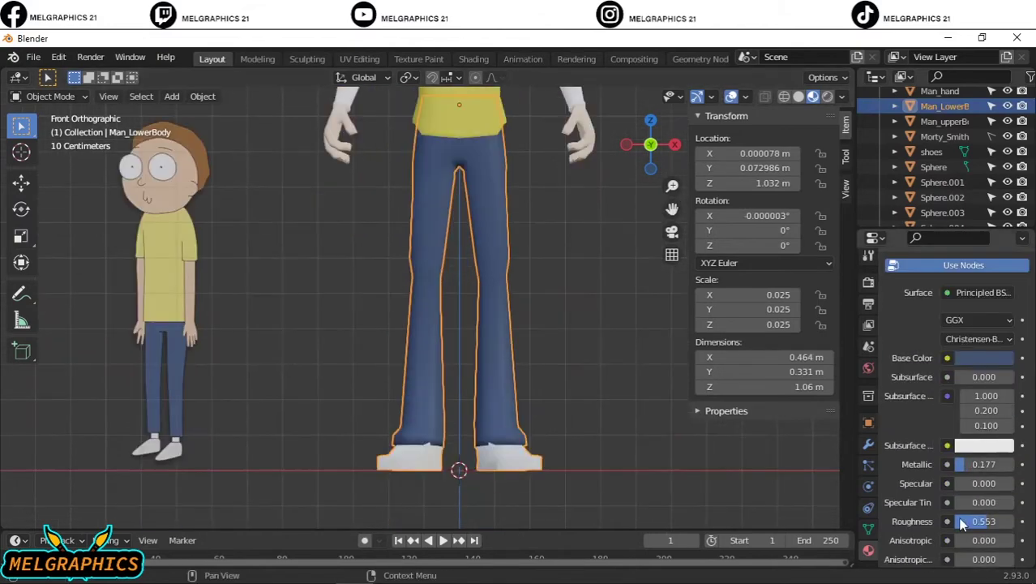
click(459, 113)
key(KP_Decimal)
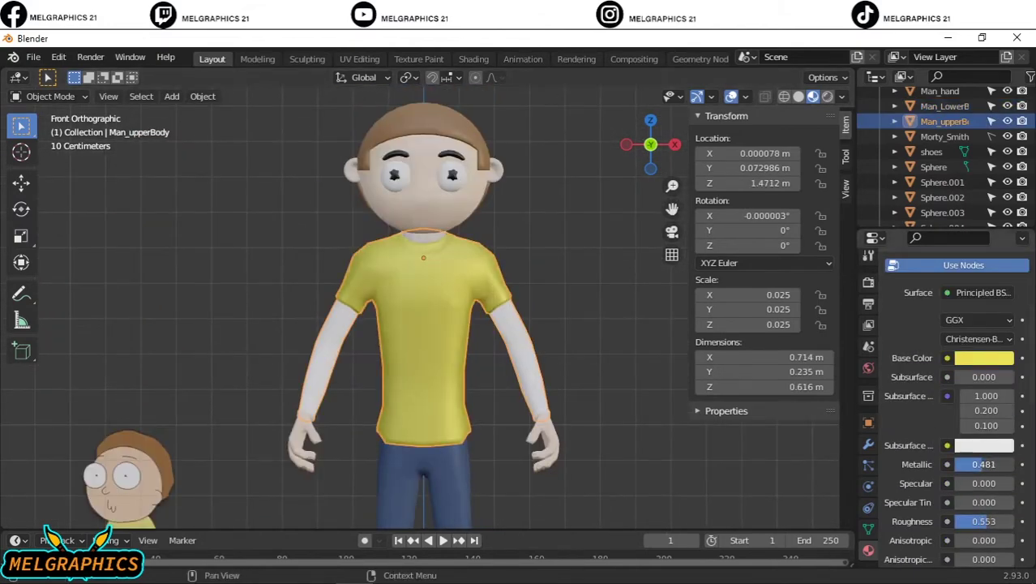
click(550, 296)
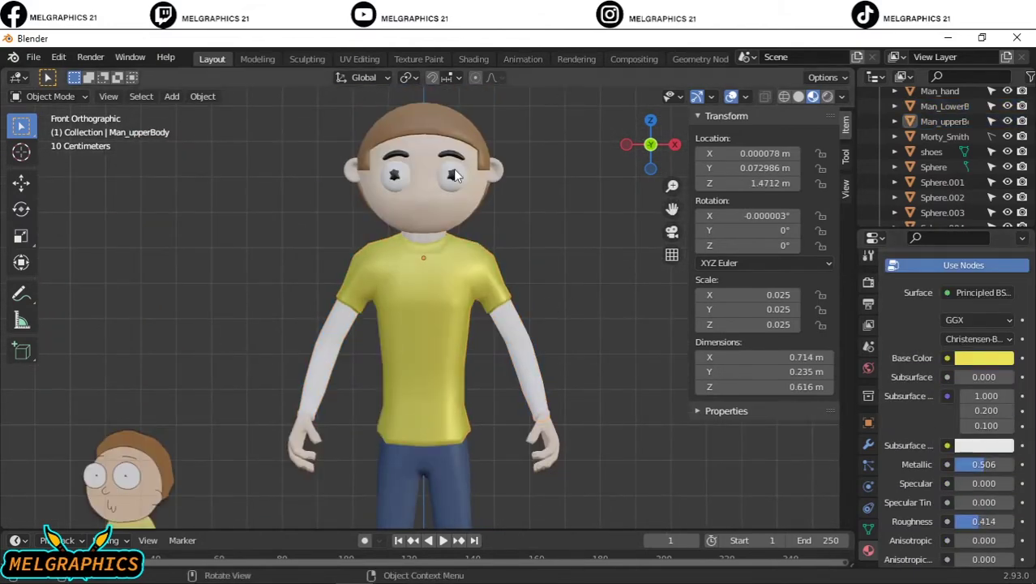
Make the star pupils glossy with a roughness of 0.171.
key(KP_Decimal)
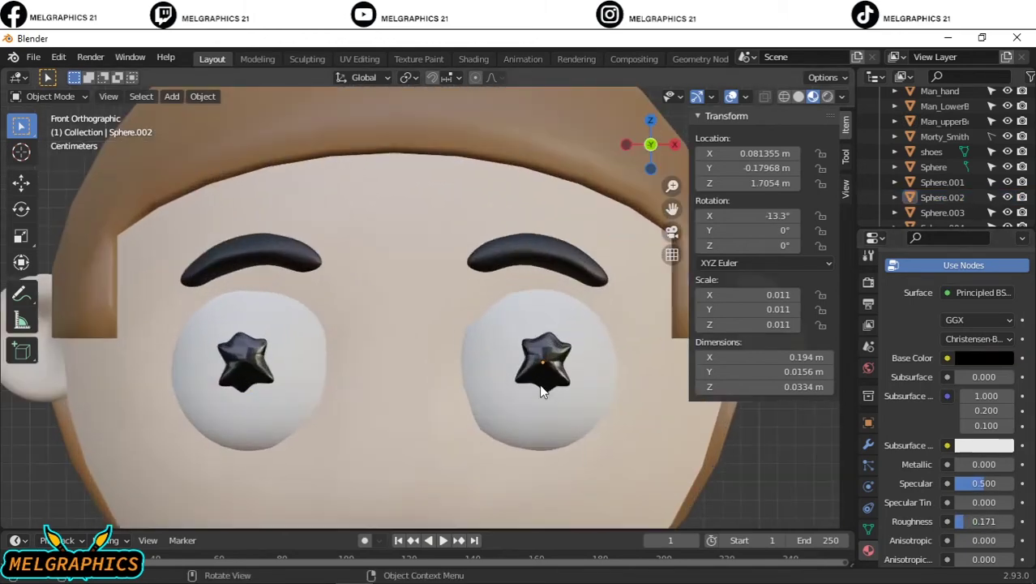
click(533, 314)
scroll(559, 373, down, 5)
scroll(588, 436, down, 2)
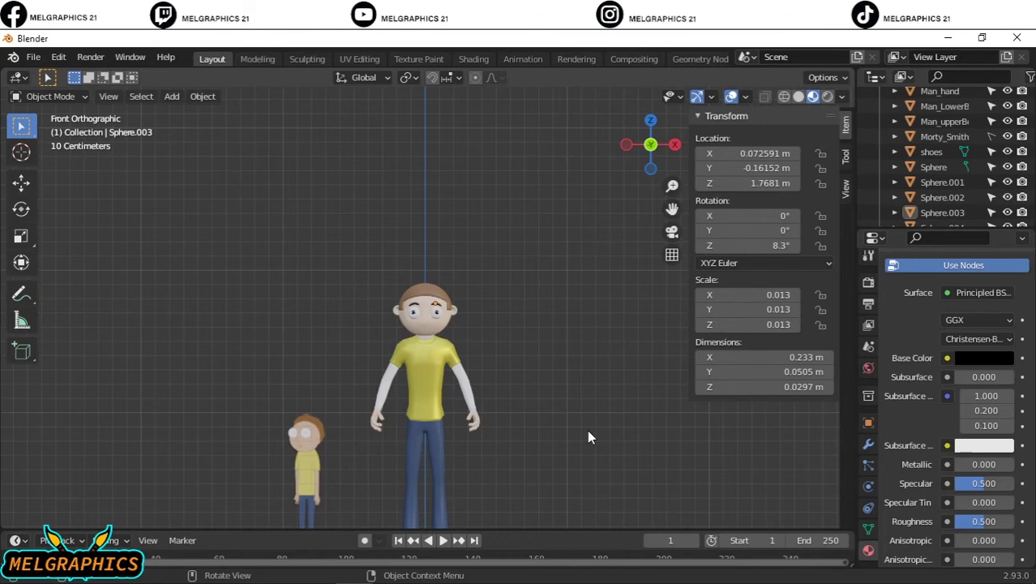
Select the head sphere and put it into Edit Mode to work on its faces.
key(KP_Decimal)
click(413, 340)
click(48, 95)
click(53, 126)
click(380, 418)
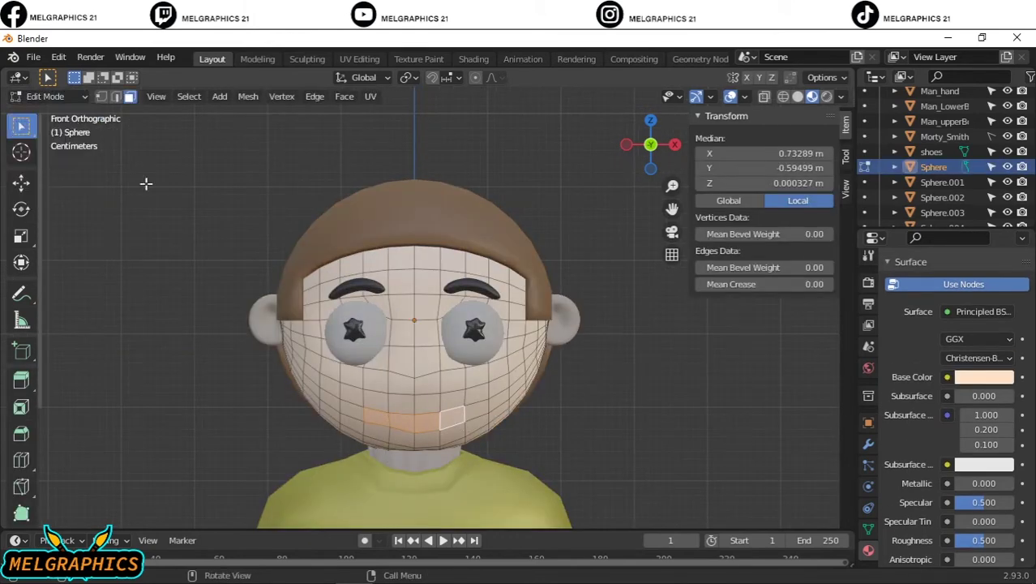
key(Tab)
click(48, 96)
click(54, 143)
key(f)
click(466, 296)
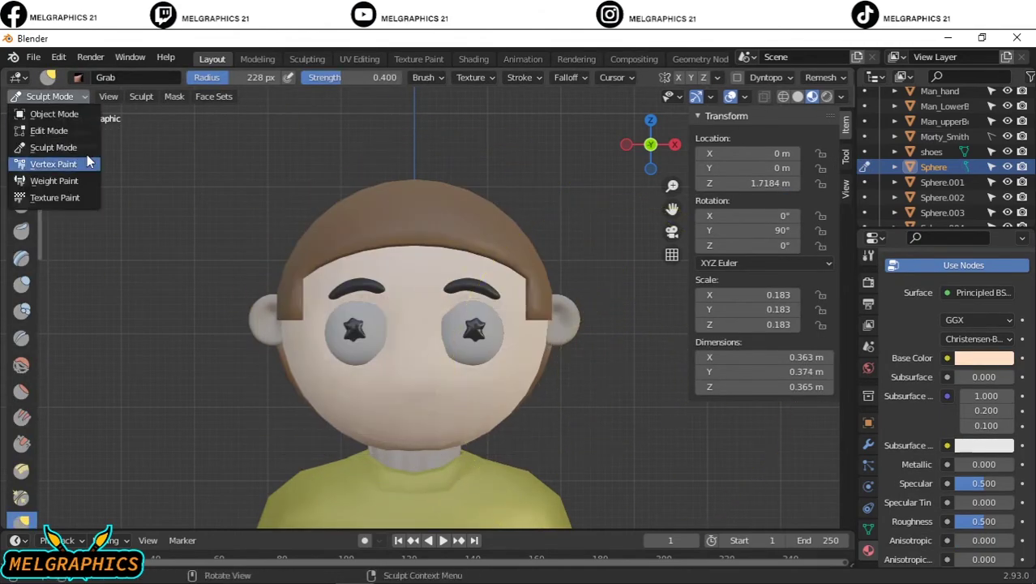
click(48, 129)
scroll(414, 340, up, 2)
Select the mouth faces on the head, checking the selection from the side.
right_click(480, 448)
click(687, 413)
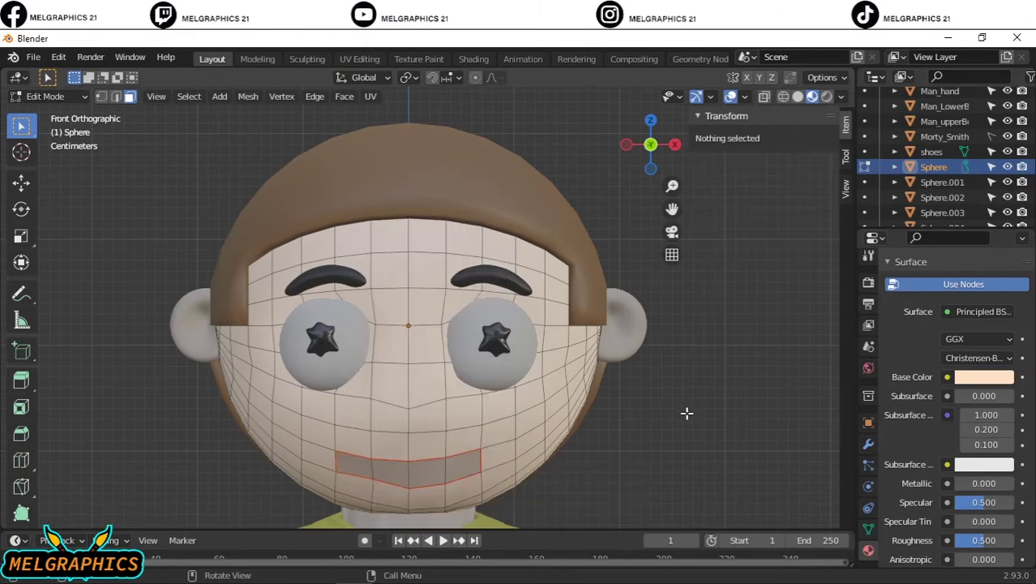
click(55, 113)
click(584, 421)
key(Tab)
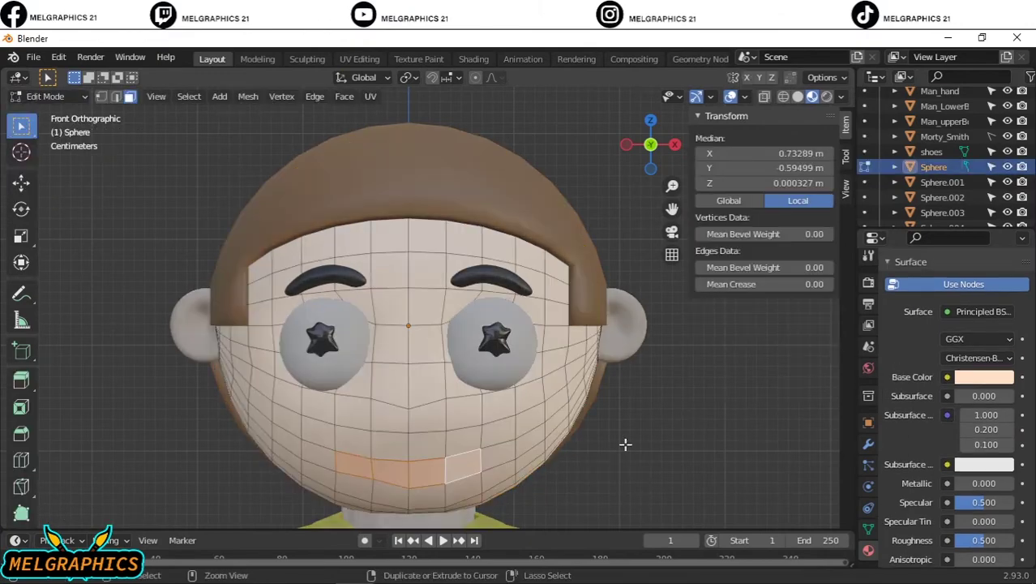
key(e)
right_click(661, 434)
key(KP_3)
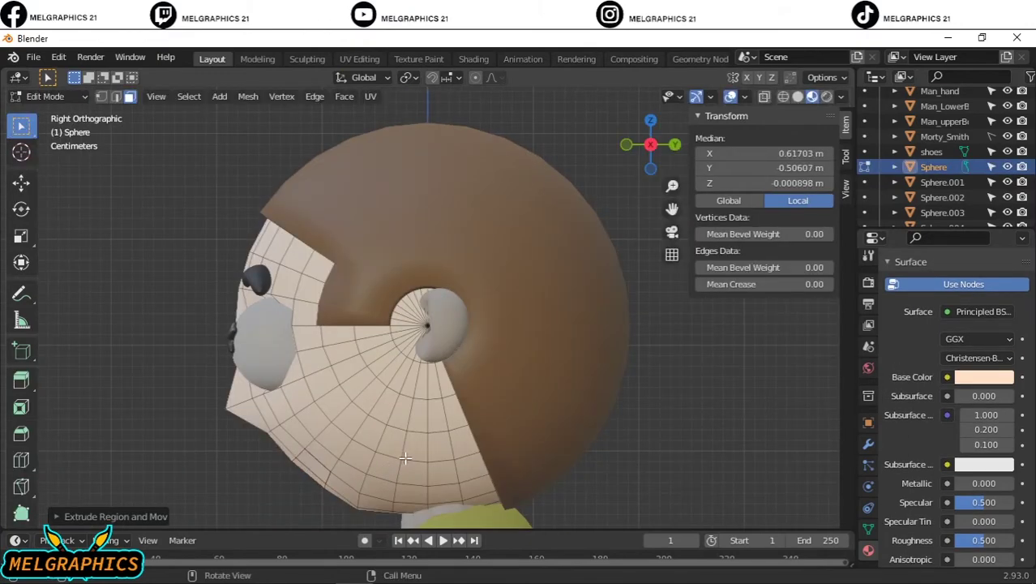
middle_drag(405, 458, 607, 479)
key(KP_3)
middle_drag(650, 377, 2, 386)
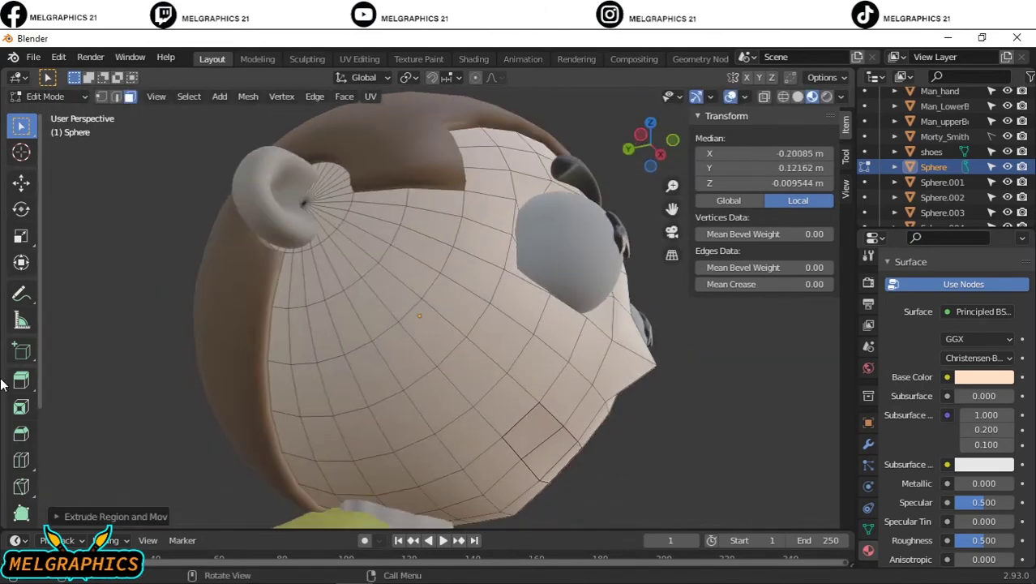
key(Tab)
key(KP_1)
scroll(446, 471, up, 4)
Separate the selected mouth faces into their own object, Sphere.005.
key(Tab)
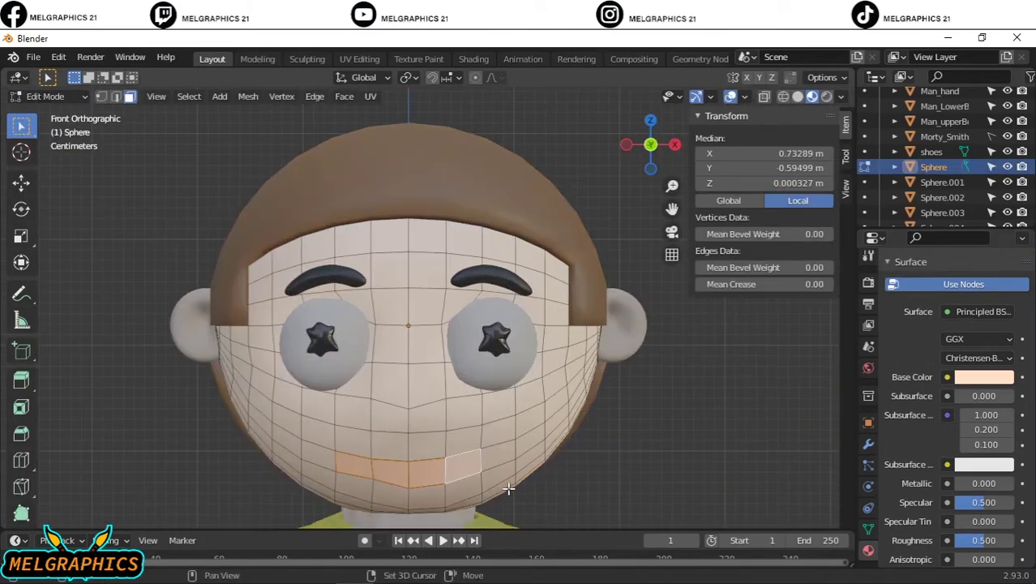
key(p)
click(509, 487)
click(44, 96)
click(46, 111)
click(408, 466)
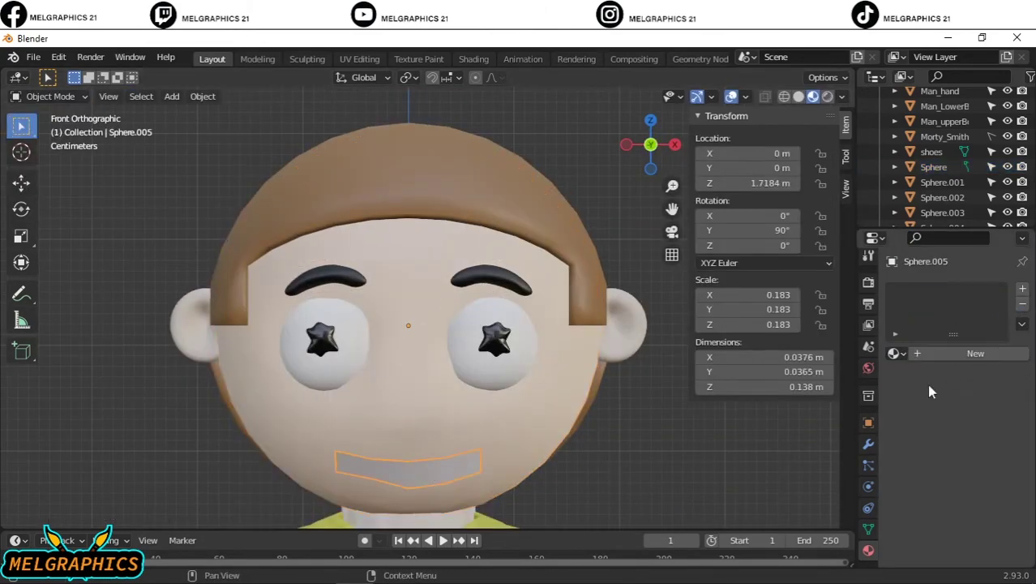
middle_drag(389, 442, 405, 445)
Give the mouth object a new material with a white Base Color.
click(975, 352)
click(983, 510)
scroll(627, 437, down, 4)
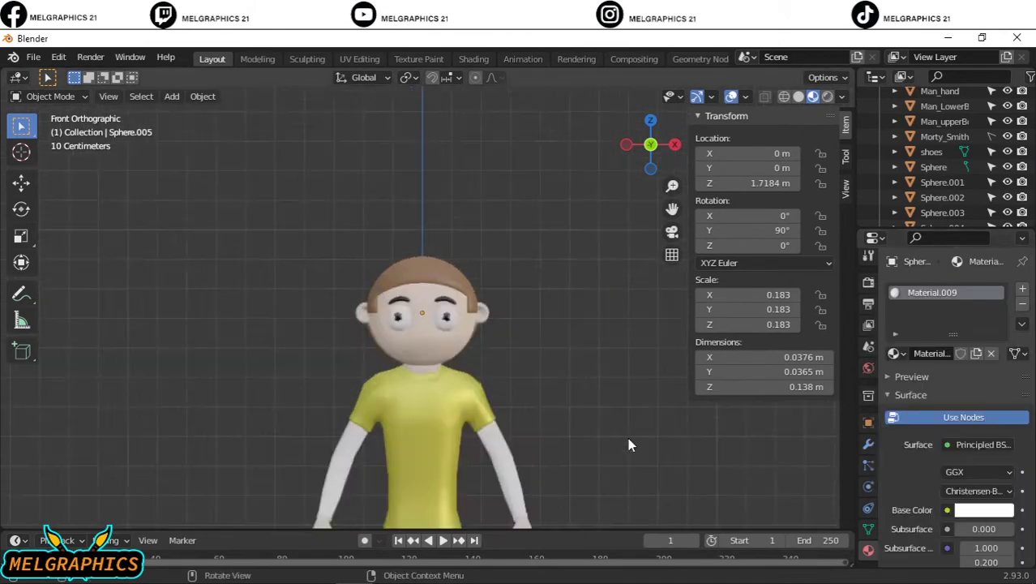
scroll(424, 473, up, 4)
Add a Solidify modifier to the mouth with 0.01 m thickness and offset -2.
click(868, 443)
click(957, 288)
click(740, 514)
mouse_move(616, 422)
middle_down()
mouse_move(749, 374)
mouse_move(665, 381)
middle_up()
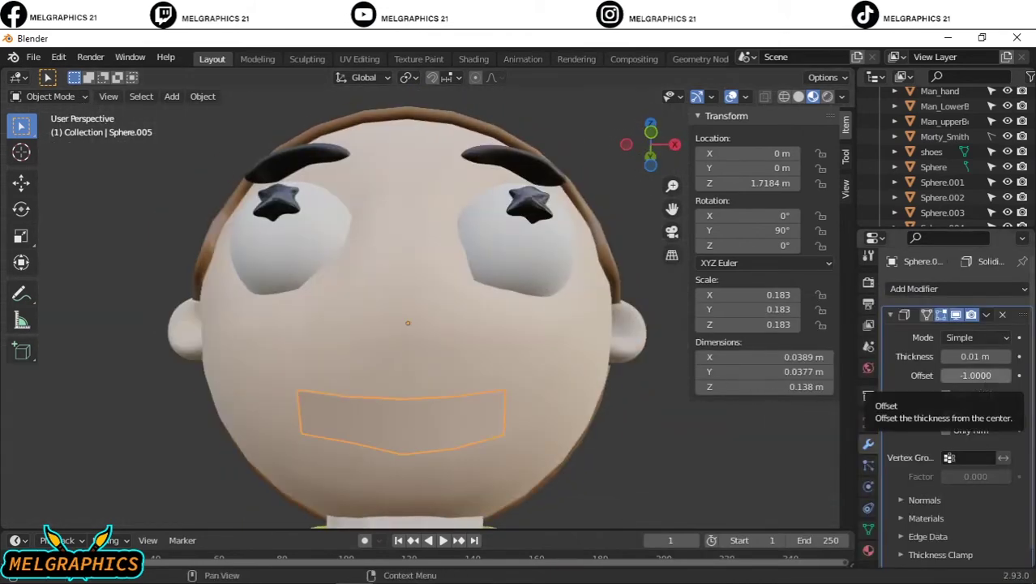
key(KP_1)
scroll(643, 475, down, 3)
scroll(642, 475, up, 3)
click(976, 375)
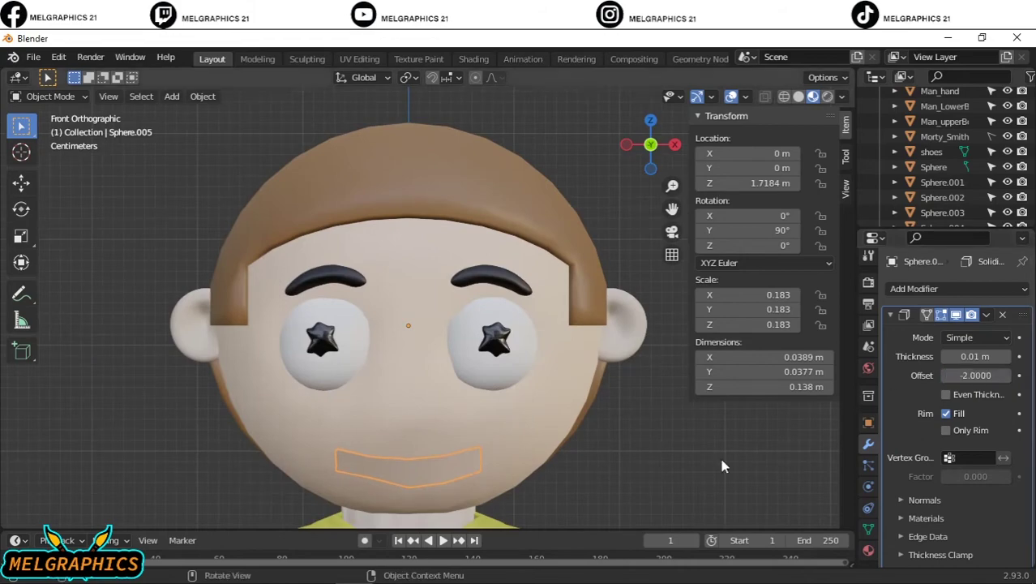
scroll(724, 466, down, 2)
scroll(724, 466, down, 2)
Select the head again and switch it into Sculpt Mode to look it over.
click(440, 243)
click(51, 96)
click(61, 148)
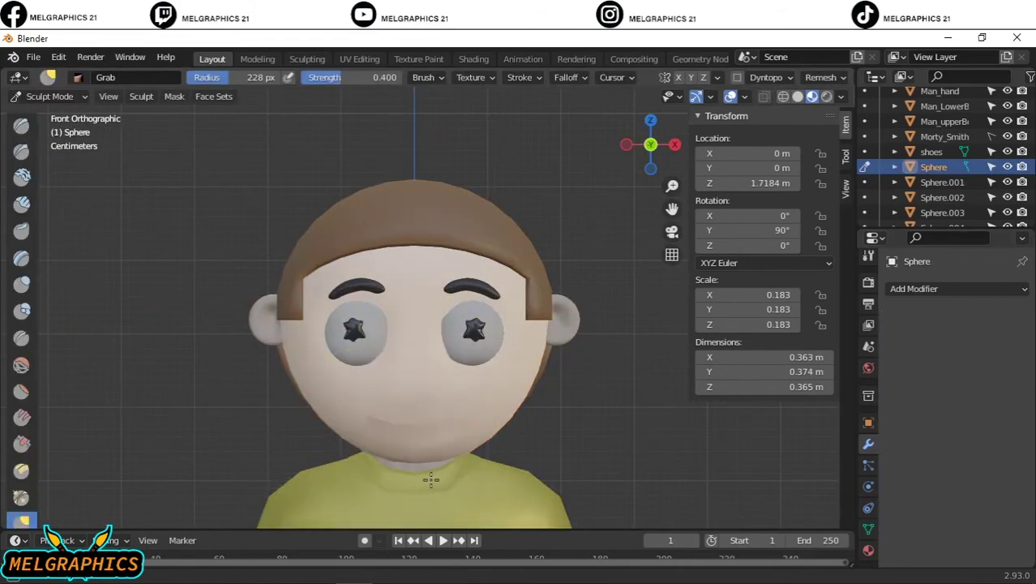
middle_drag(430, 480, 568, 422)
key(KP_1)
Add a camera and move it along Y out in front of the characters.
key(ctrl+Tab)
scroll(581, 414, down, 4)
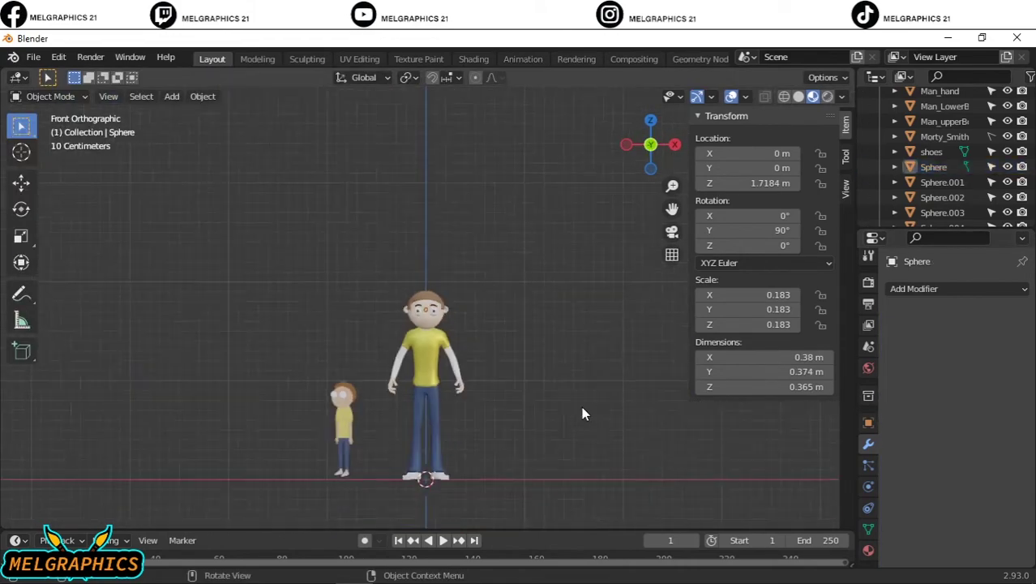
scroll(582, 415, up, 5)
key(shift+a)
click(560, 496)
key(KP_3)
scroll(564, 485, down, 5)
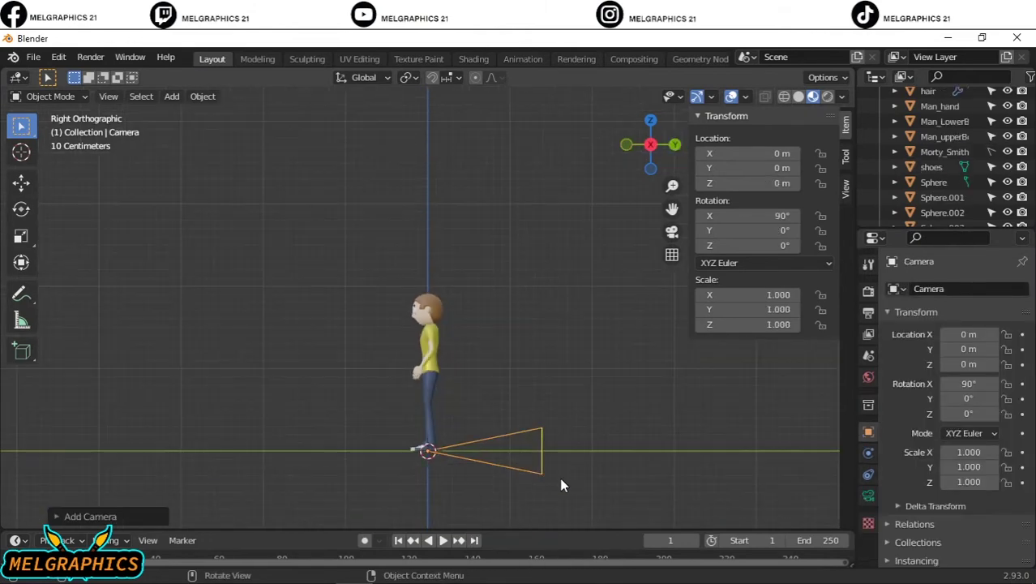
key(g)
key(y)
click(282, 481)
Adjust the camera's height along Z and check the framing through the camera view.
key(g)
key(z)
click(276, 262)
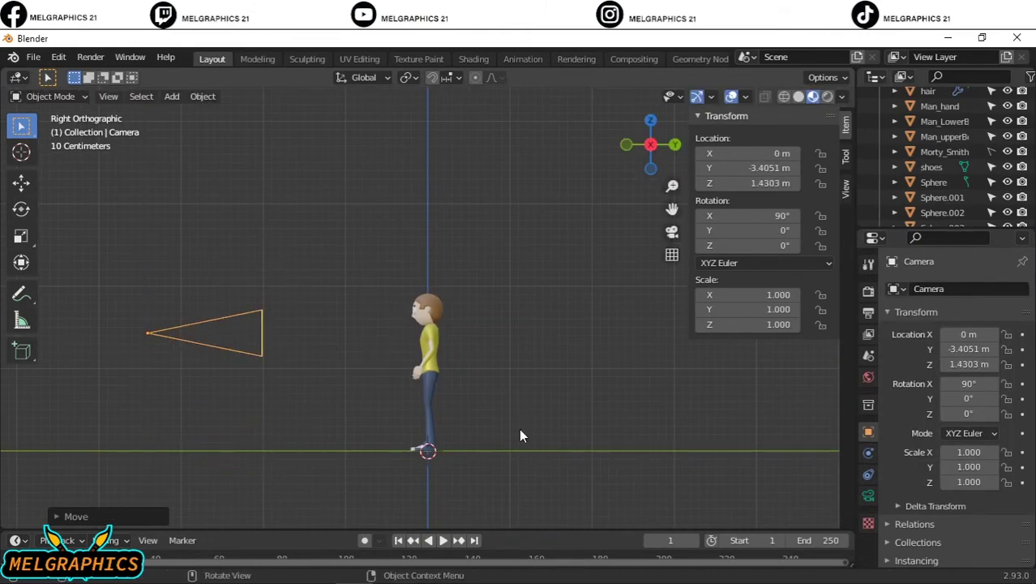
key(KP_0)
drag(968, 364, 948, 364)
click(645, 440)
Add an area light and place it raised at the characters' front right.
key(shift+a)
click(626, 438)
key(KP_3)
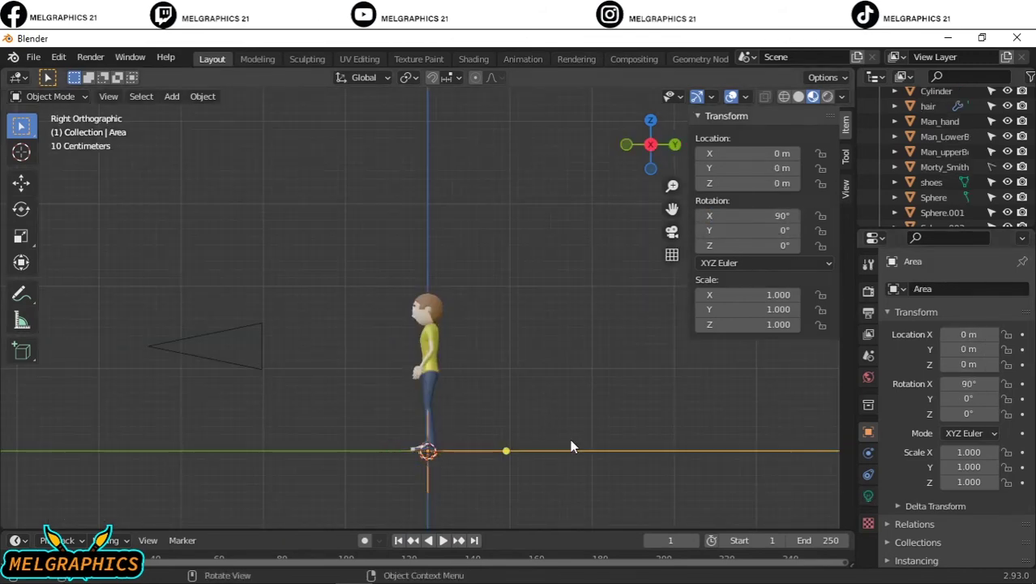
key(g)
key(z)
click(325, 448)
key(g)
key(z)
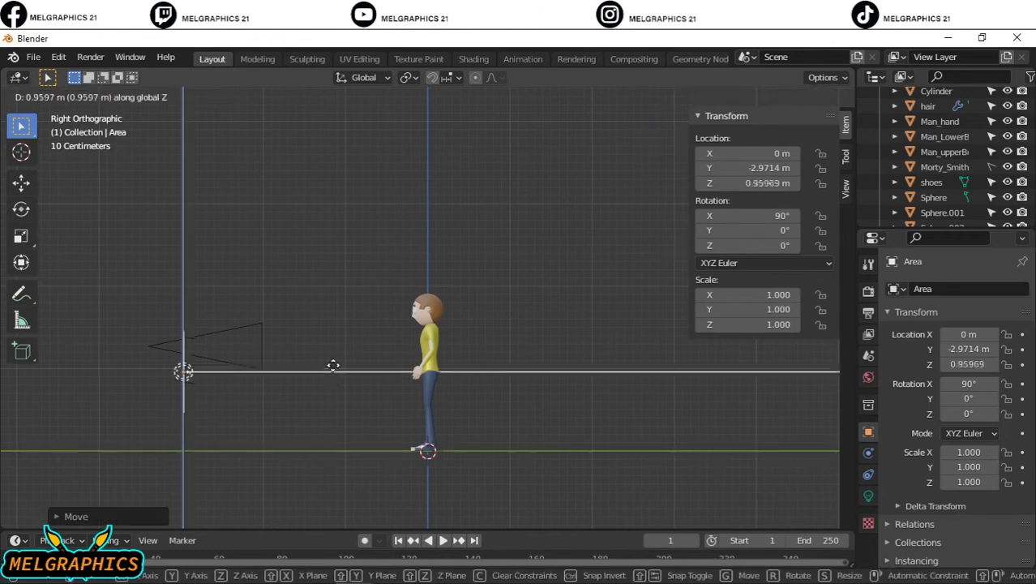
click(330, 364)
key(KP_1)
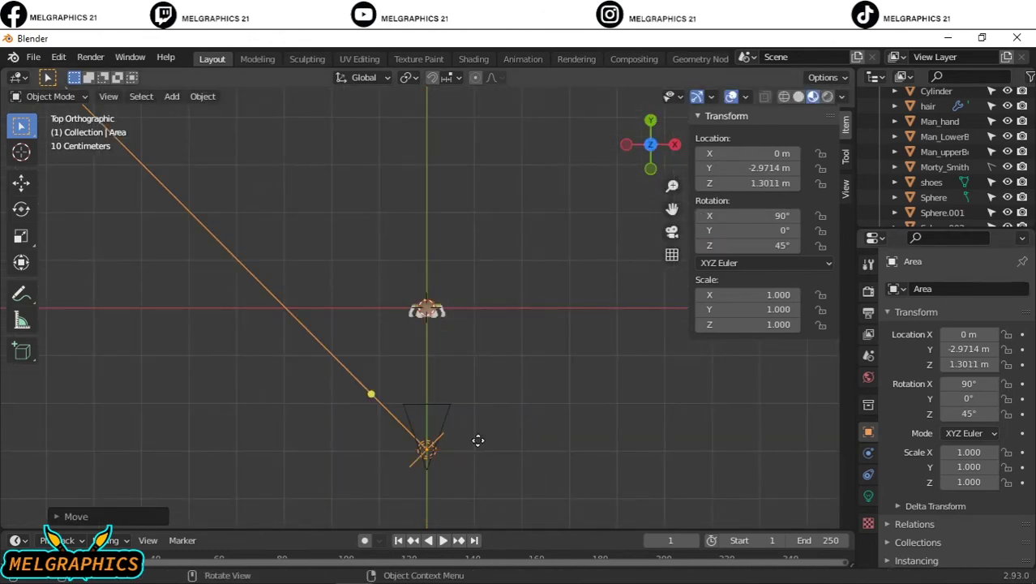
key(g)
click(539, 411)
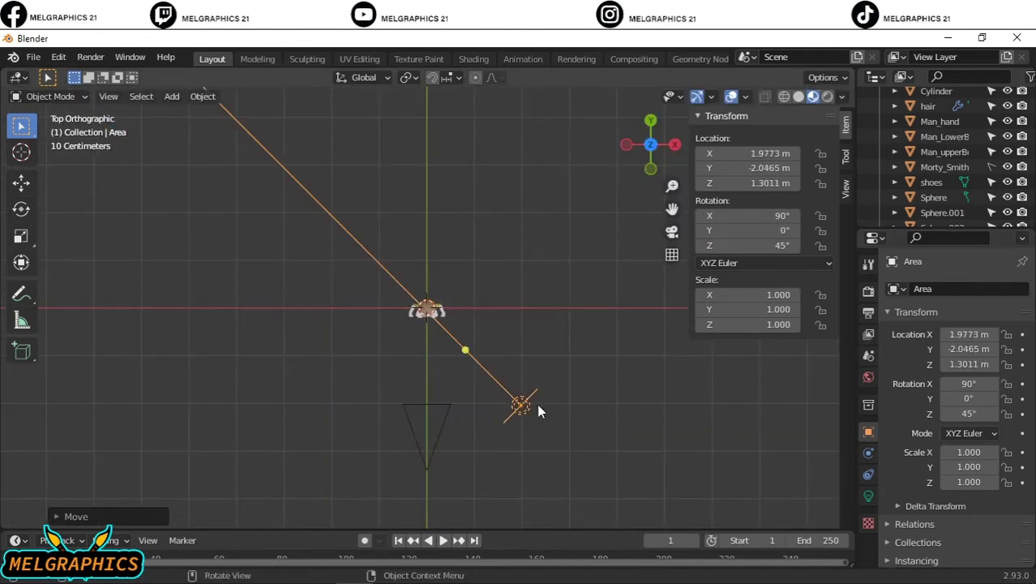
Copy the area light along X to the front left, then begin an FBX import.
key(g)
key(x)
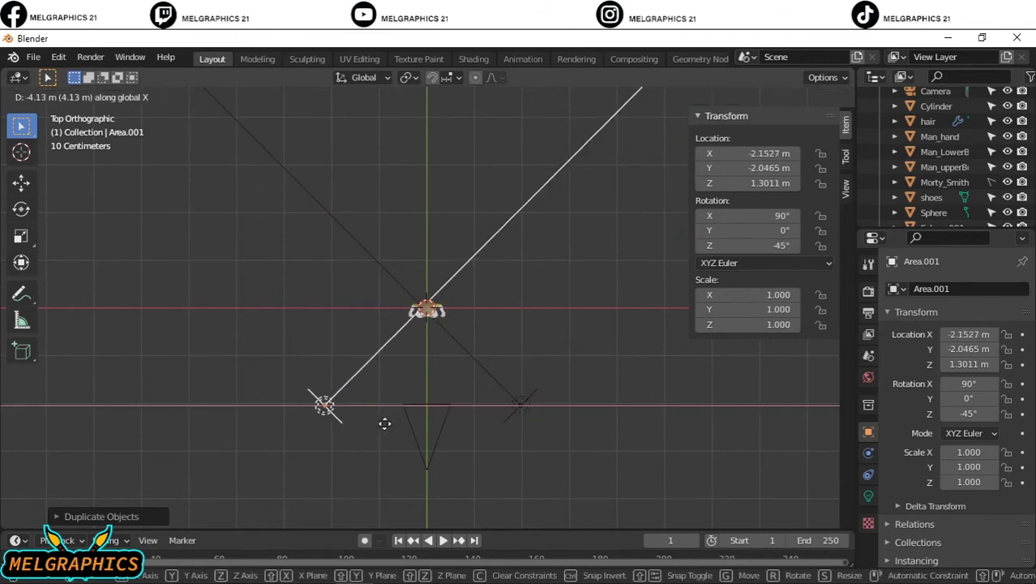
click(384, 424)
key(KP_1)
click(33, 58)
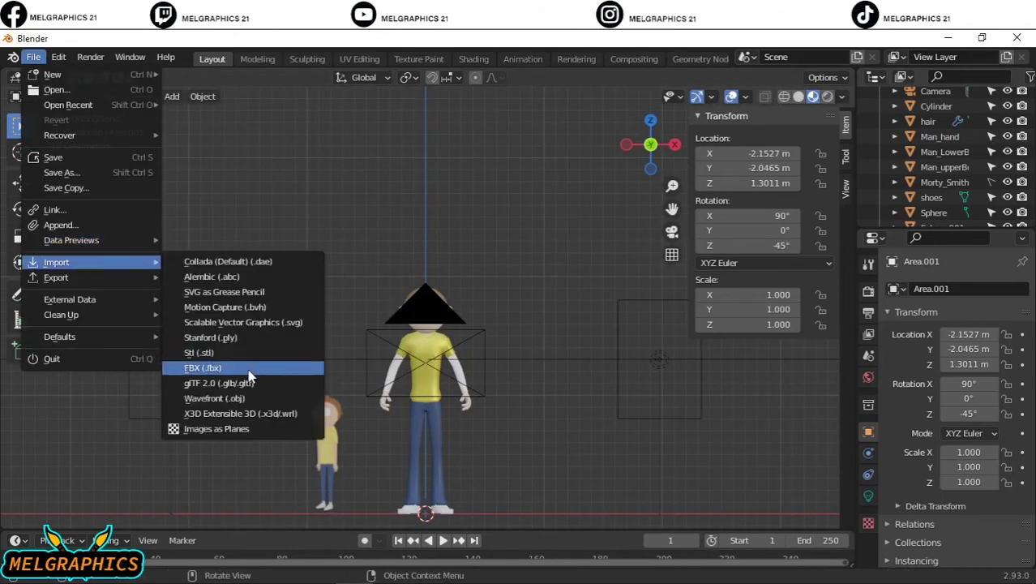
Import the cyclorama FBX file and scale the backdrop up.
click(250, 368)
click(785, 528)
key(s)
click(4, 322)
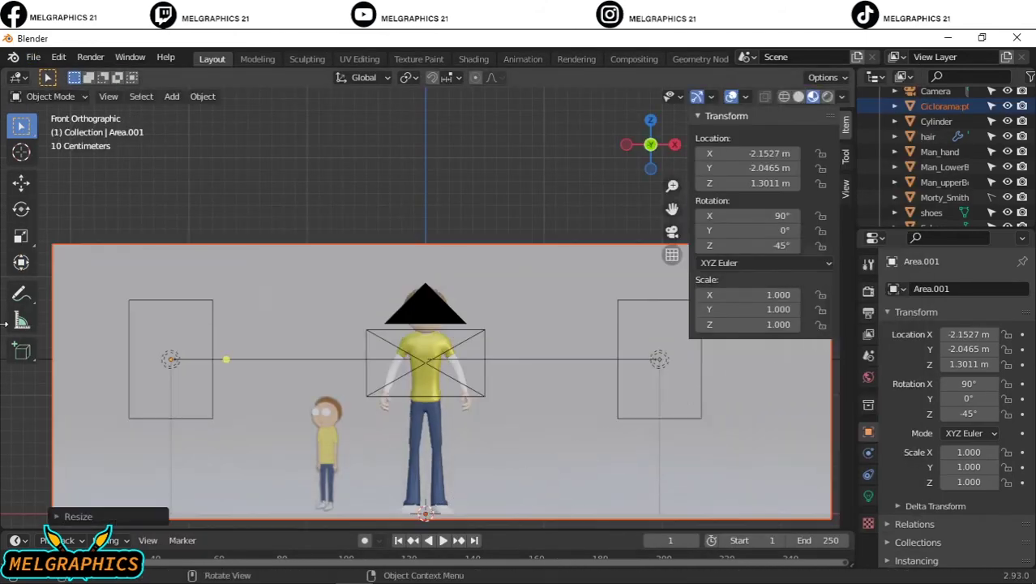
Set the cyclorama's Base Color to green, previewing materials through the camera view.
click(827, 95)
click(699, 458)
key(KP_0)
click(869, 559)
click(984, 510)
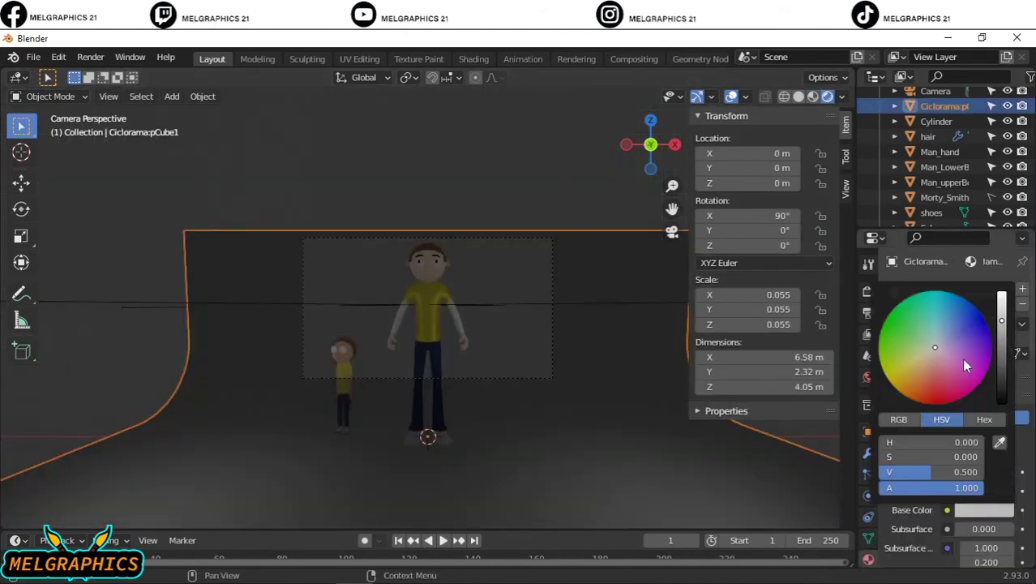
click(934, 403)
drag(934, 403, 888, 320)
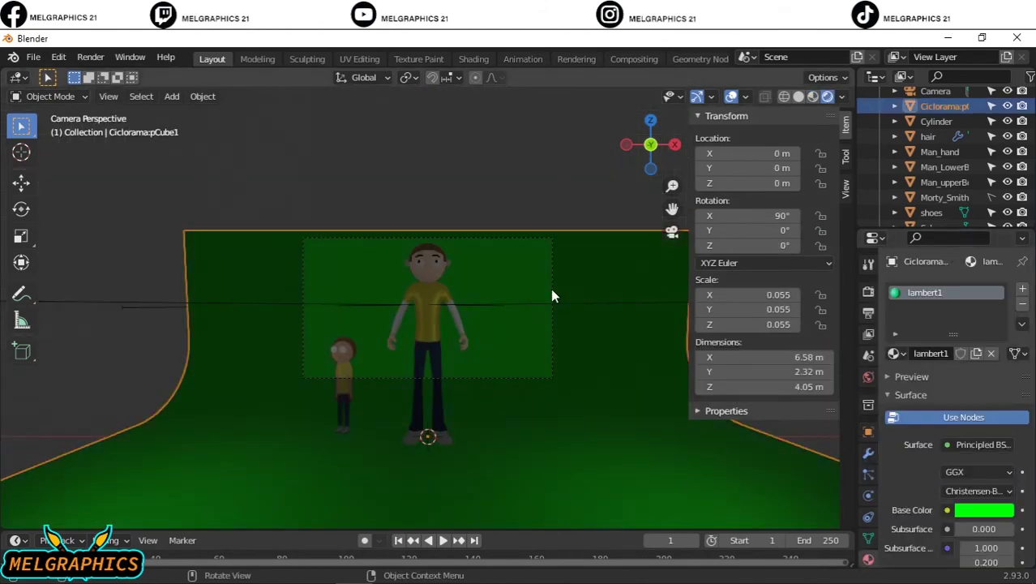
Raise the area light's power to 60 W.
click(551, 304)
click(984, 388)
text(60)
key(Return)
Set the camera focal length to 35 mm, adjust its Shift Y framing, and render the image.
scroll(454, 190, up, 2)
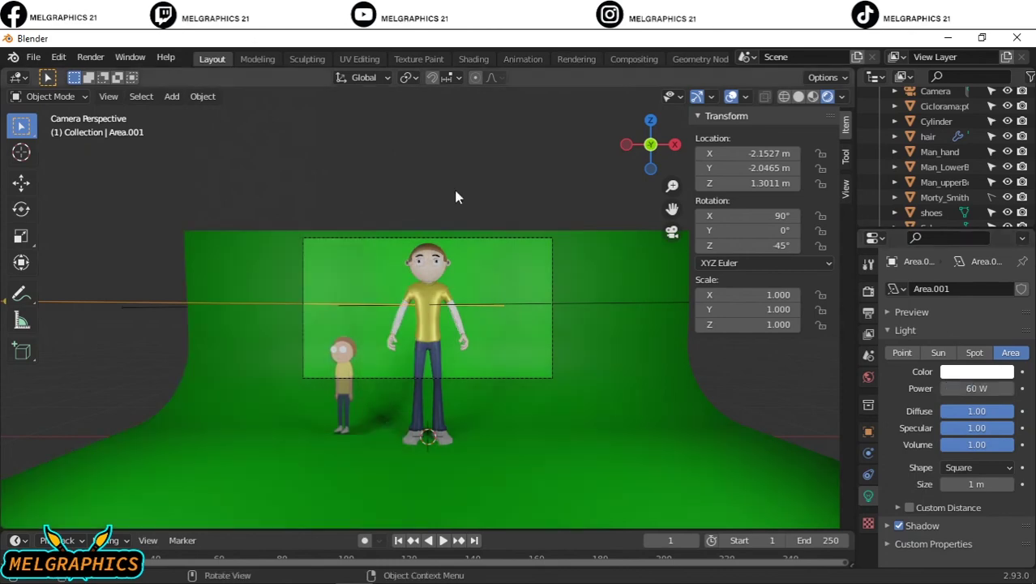
scroll(552, 377, up, 3)
click(553, 377)
drag(1002, 416, 1009, 415)
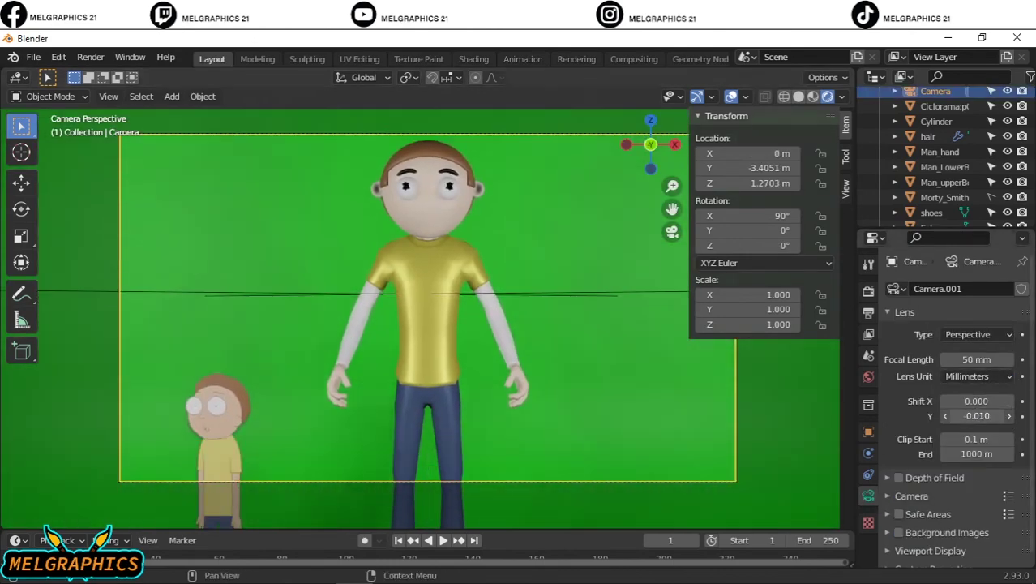
drag(977, 359, 949, 359)
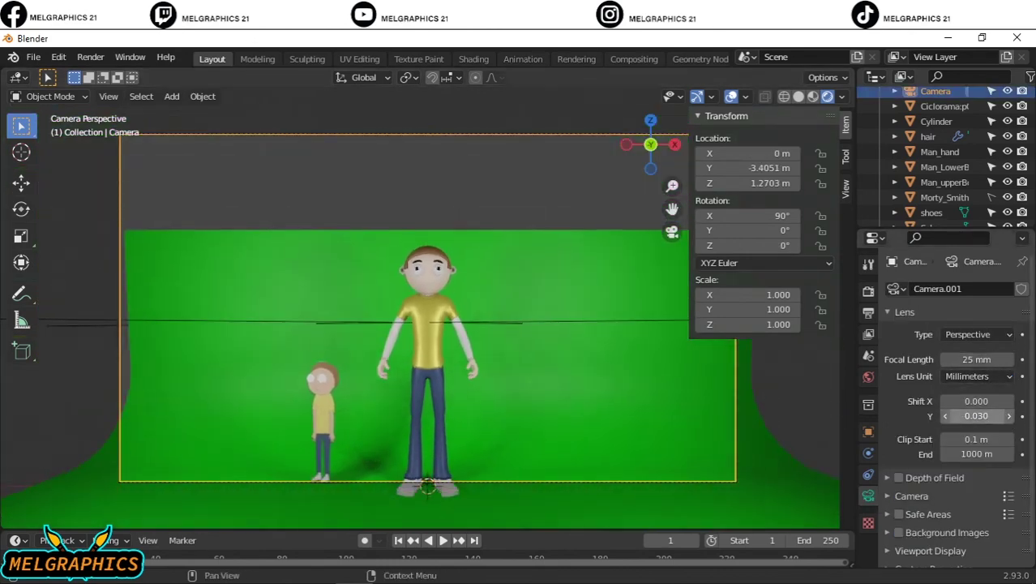
drag(977, 416, 948, 416)
drag(977, 359, 997, 359)
drag(976, 416, 965, 416)
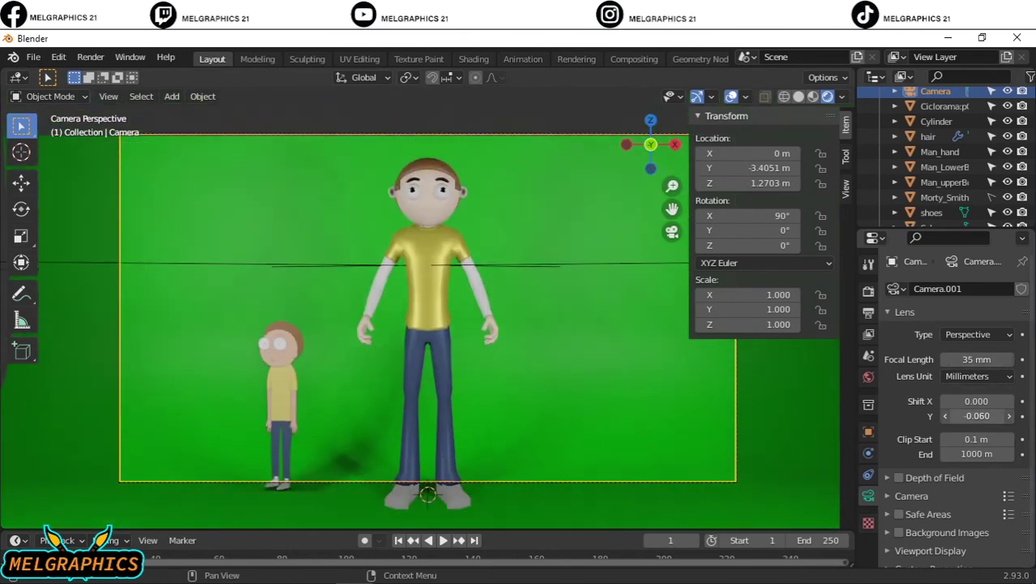
click(90, 56)
click(121, 74)
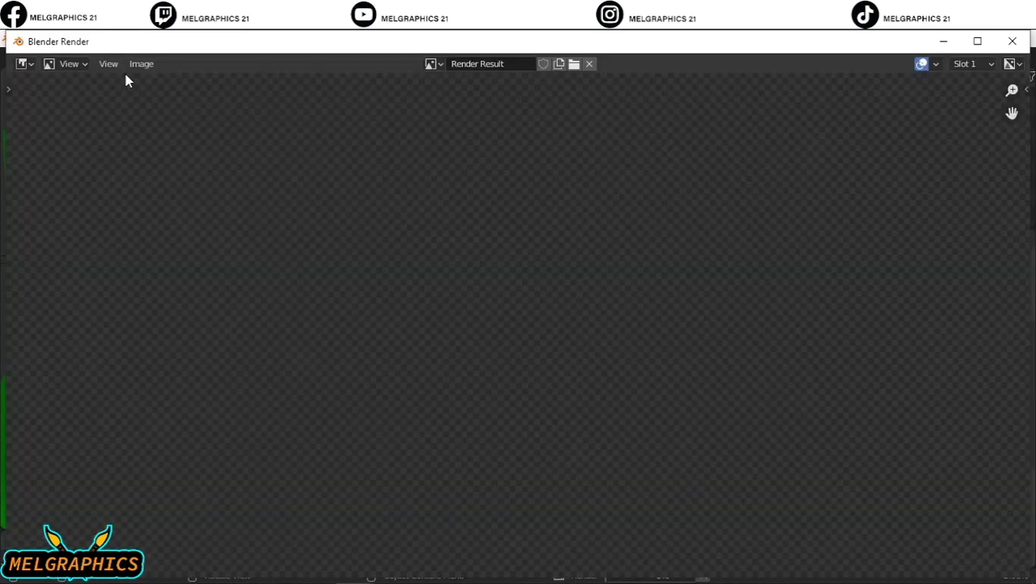